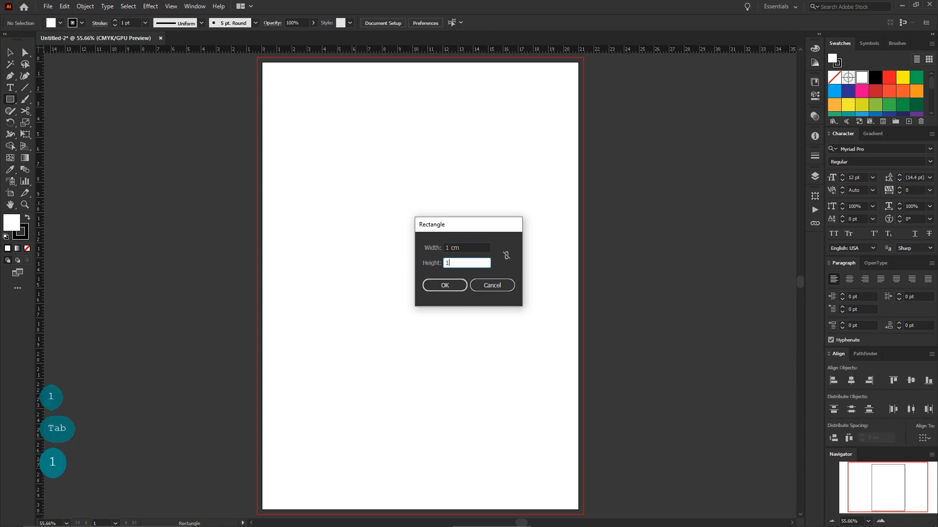
- Create a 1 cm by 1 cm square and place one copy in each upper corner of the artboard
click(436, 281)
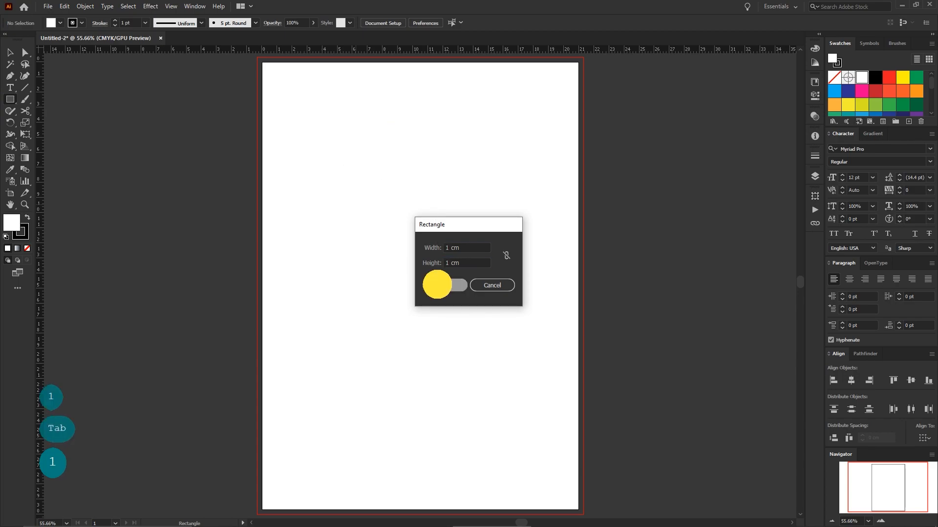
click(10, 52)
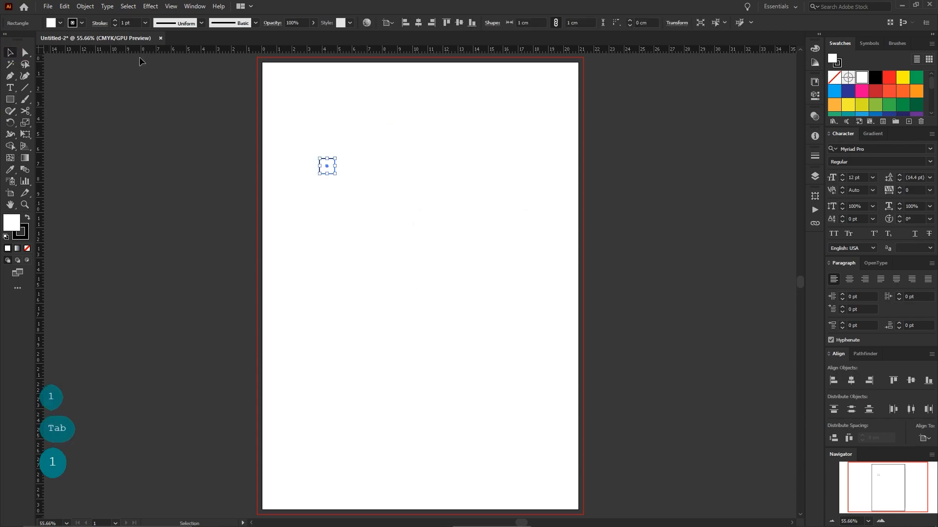
click(485, 183)
mouse_move(327, 166)
mouse_down()
mouse_move(271, 65)
mouse_move(479, 59)
mouse_move(569, 80)
mouse_up()
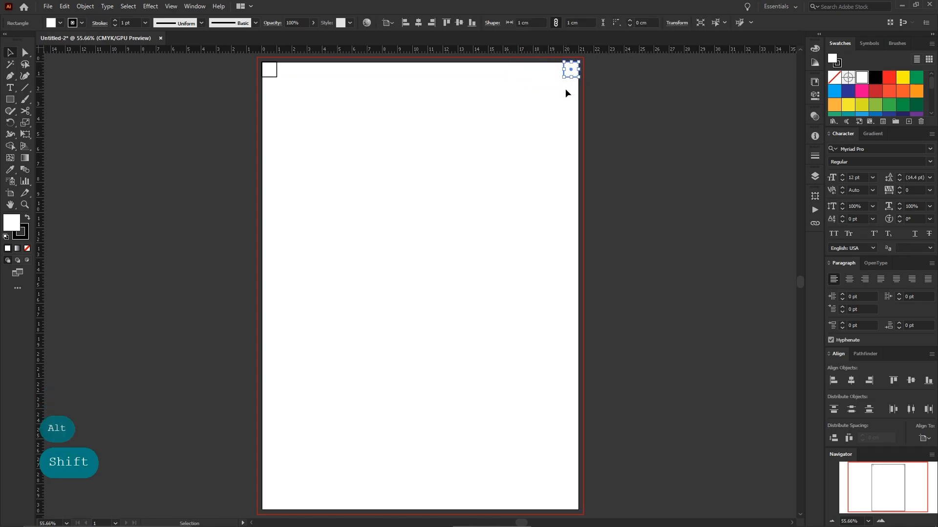
- Add three half-width copies of the square along the page's top edge and space all five shapes evenly across it
drag(447, 150, 519, 196)
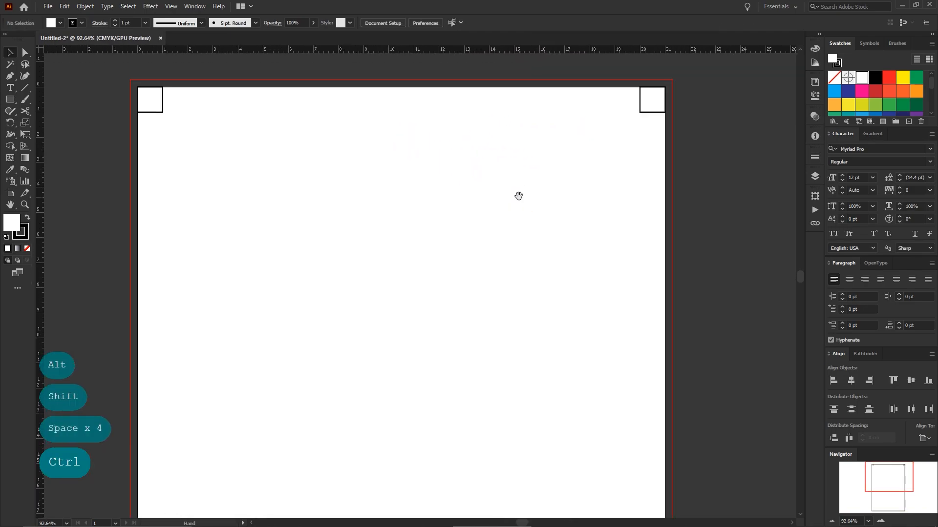
drag(657, 106, 379, 116)
click(553, 111)
drag(686, 148, 148, 94)
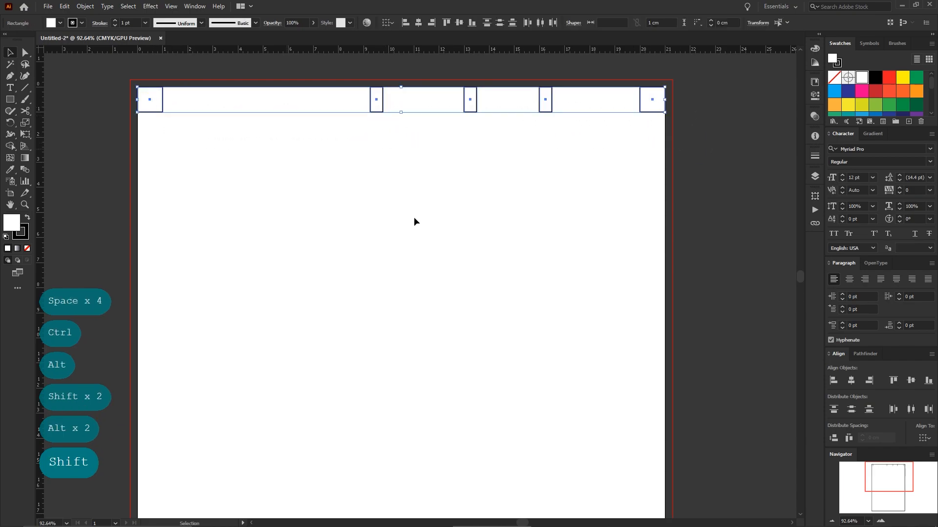
click(849, 439)
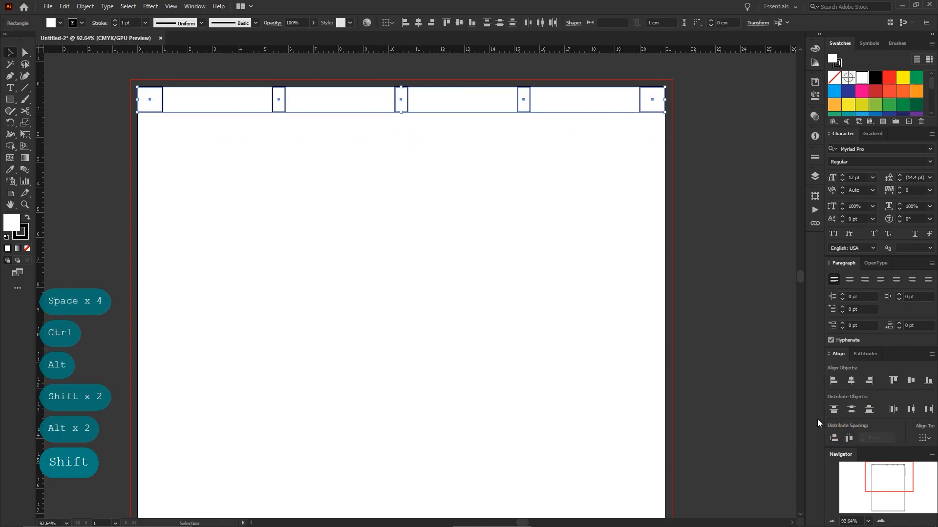
click(425, 225)
- Align the 1 cm square in the upper-right page corner to the bottom edge of the artboard
ctrl+alt+click(470, 250)
drag(470, 250, 477, 194)
drag(498, 225, 483, 221)
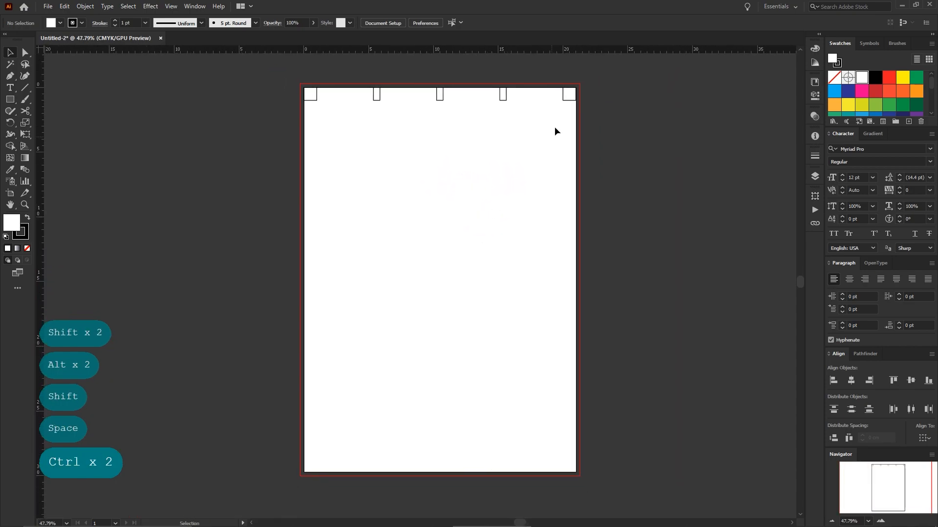
click(562, 94)
click(928, 381)
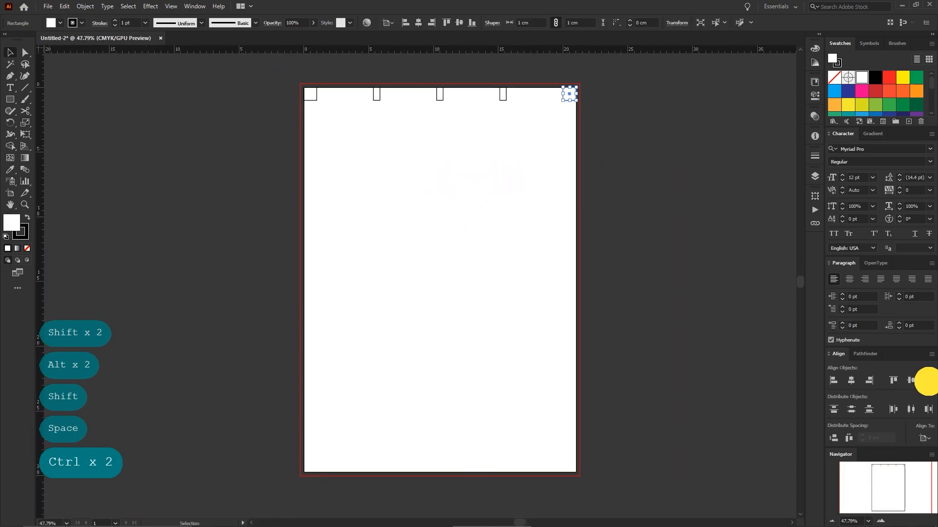
click(642, 305)
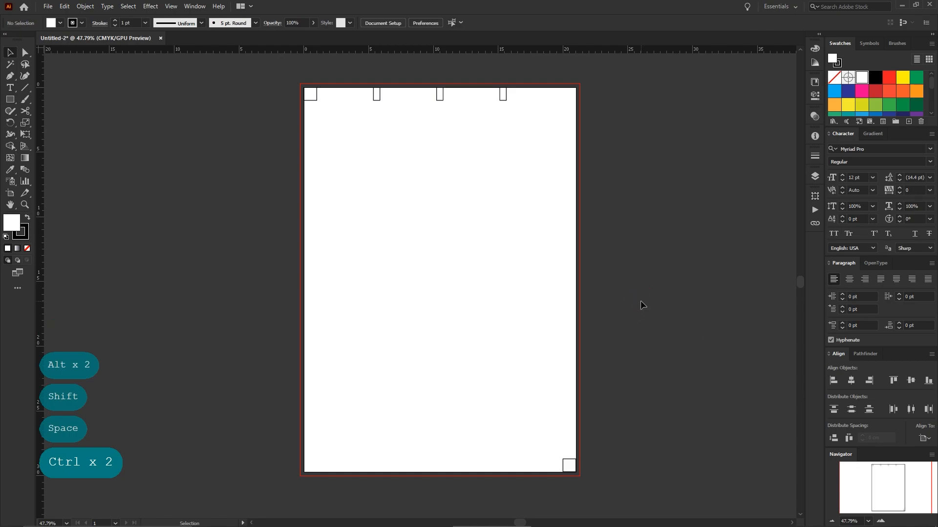
- Draw a 4.375 by 27.7 cm column rectangle between the spacer shapes and duplicate it across the page to make four columns
click(11, 100)
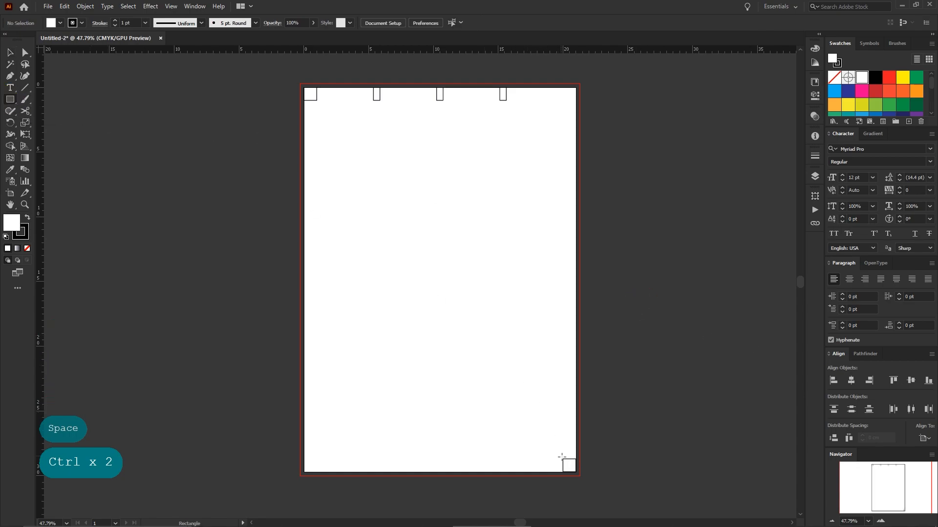
drag(562, 459, 506, 101)
click(11, 52)
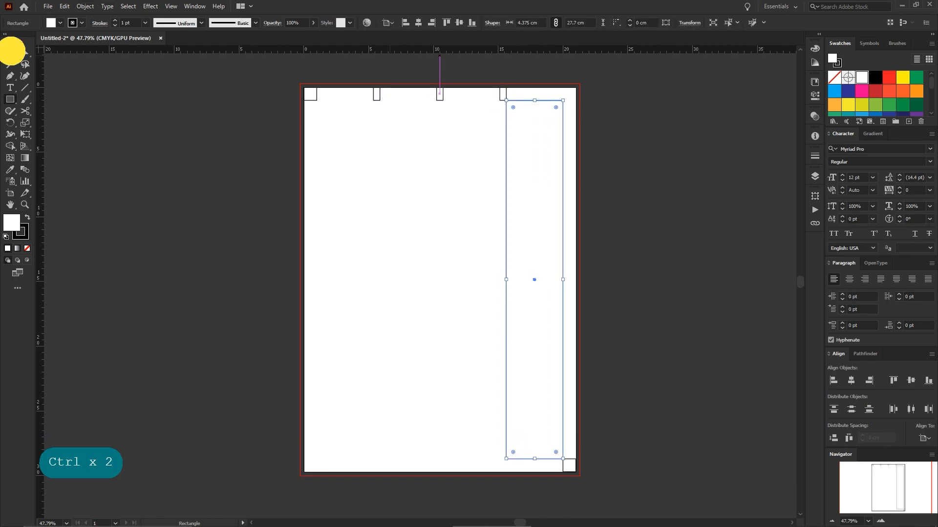
drag(537, 176, 353, 182)
- Convert the four column rectangles into guides
drag(255, 147, 604, 221)
right_click(458, 153)
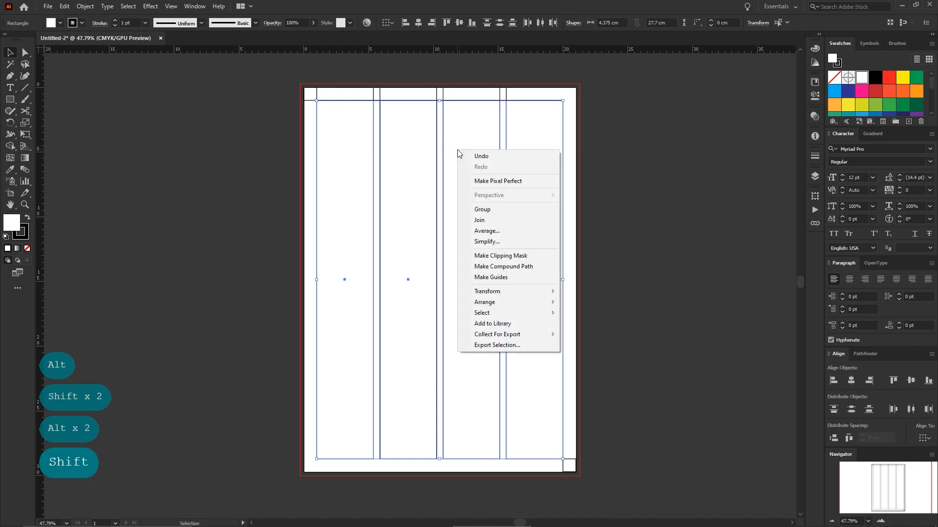
click(486, 277)
- Delete all the spacer squares and narrow rectangles, leaving only the column guides on the page
click(361, 124)
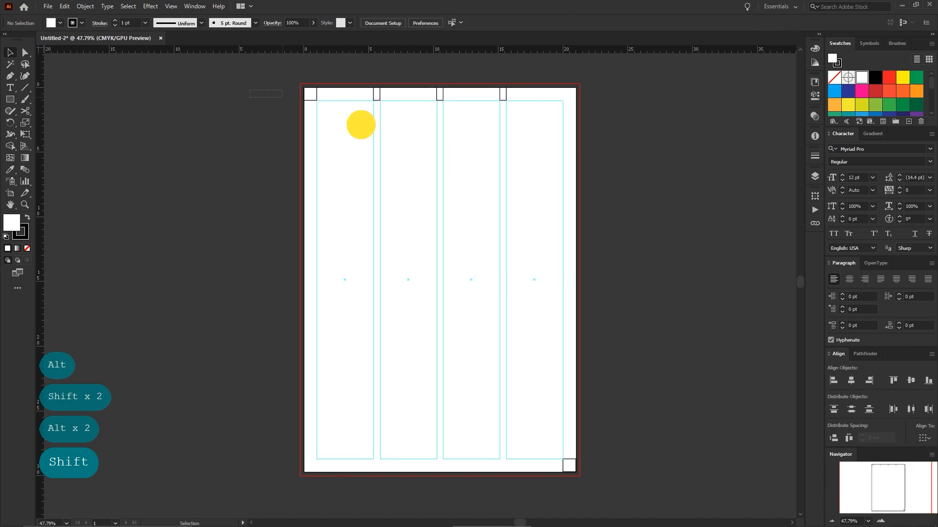
mouse_move(361, 125)
mouse_down()
mouse_move(651, 452)
mouse_move(663, 479)
mouse_up()
key(BackSpace)
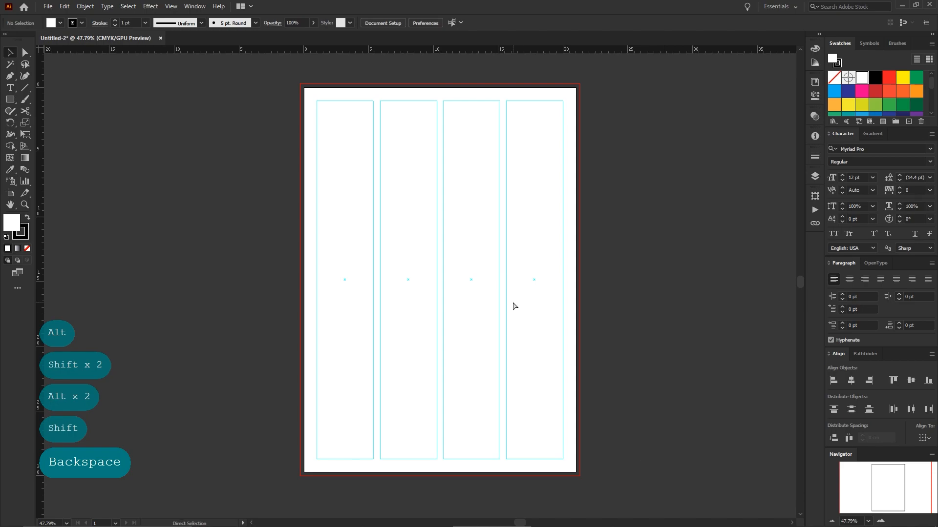
- Add a line of placeholder text on the page, enlarge it to about 52 pt and set its font to Bebas Neue Regular
key(ctrl+0)
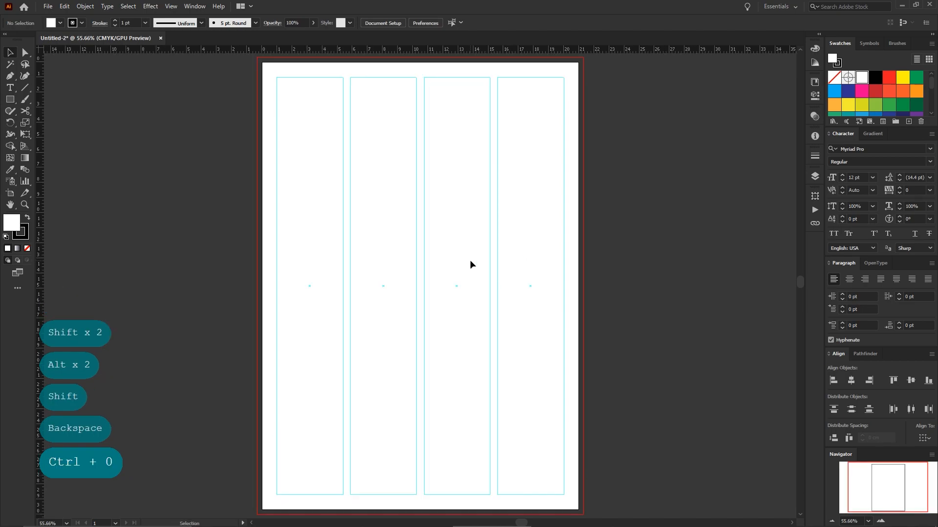
click(10, 88)
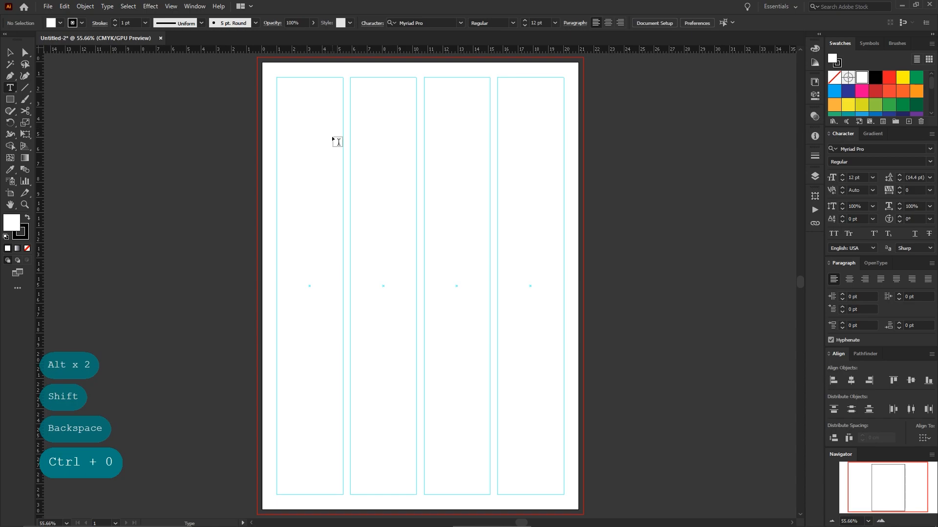
click(305, 142)
click(10, 53)
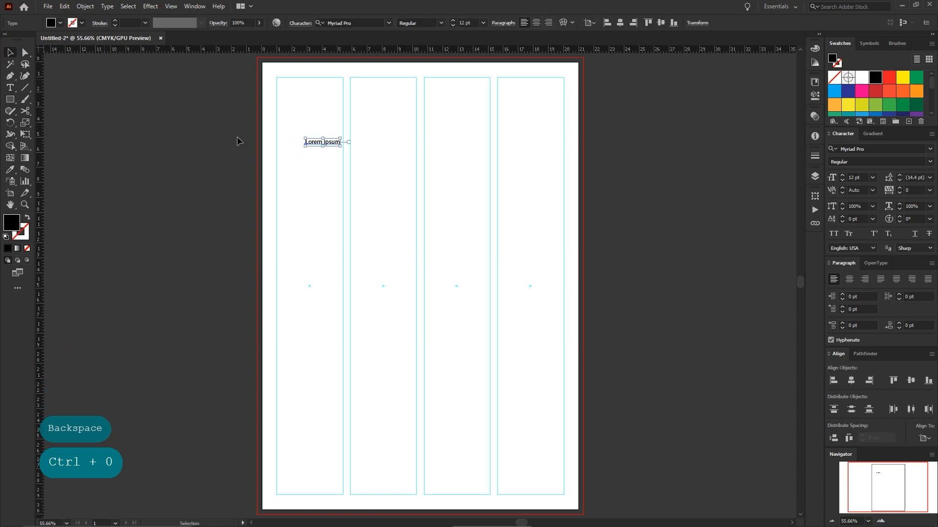
drag(340, 146, 456, 203)
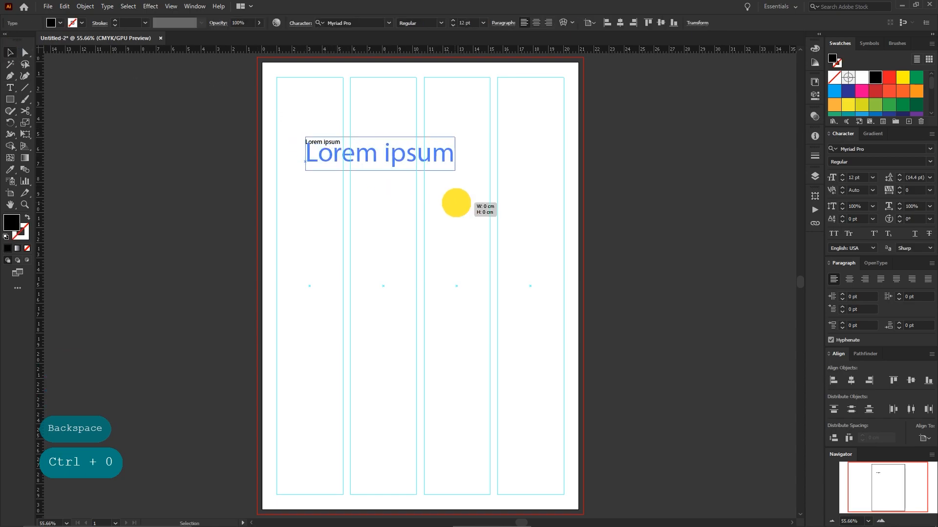
click(930, 151)
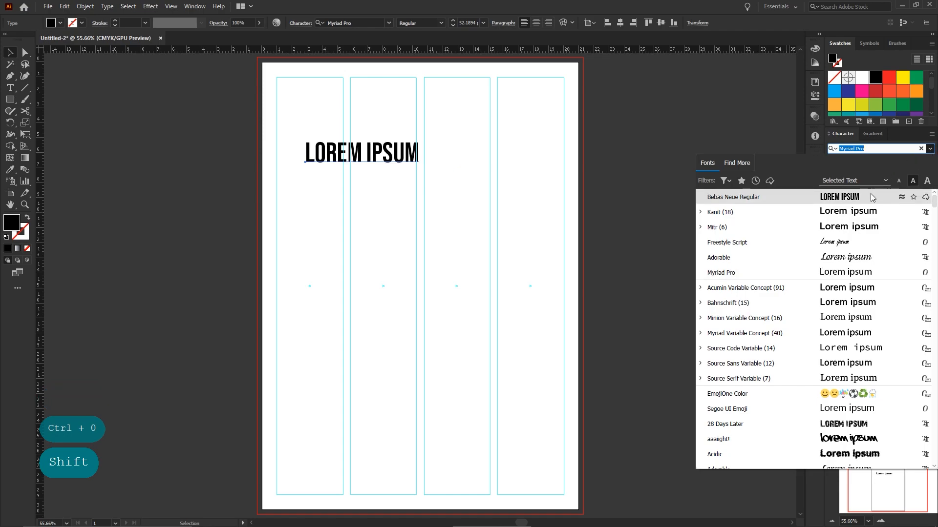
click(843, 191)
- Replace the placeholder text with the letter S and enlarge it proportionally to about 120 pt
double_click(377, 158)
triple_click(377, 158)
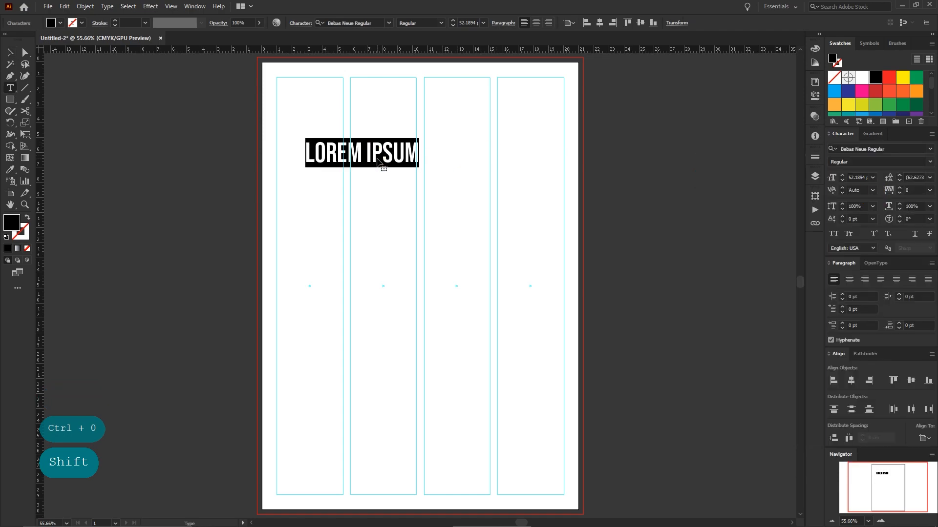
text(S)
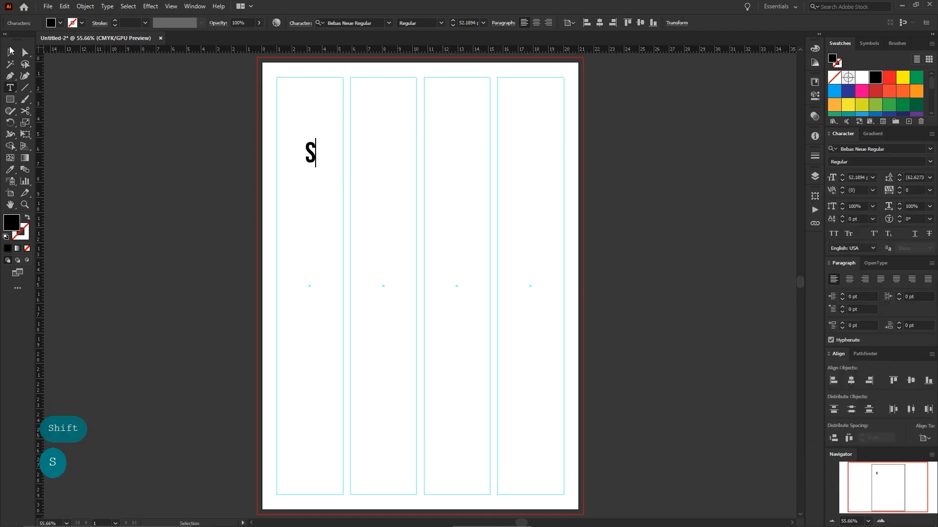
click(10, 50)
key(ctrl+space)
drag(315, 145, 482, 237)
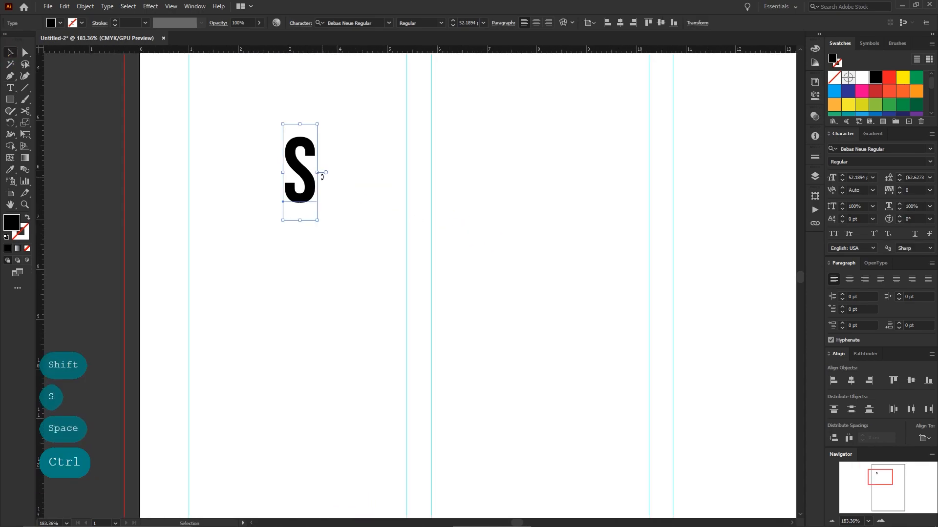
drag(322, 176, 361, 172)
- Convert the letter S to outlines
right_click(334, 143)
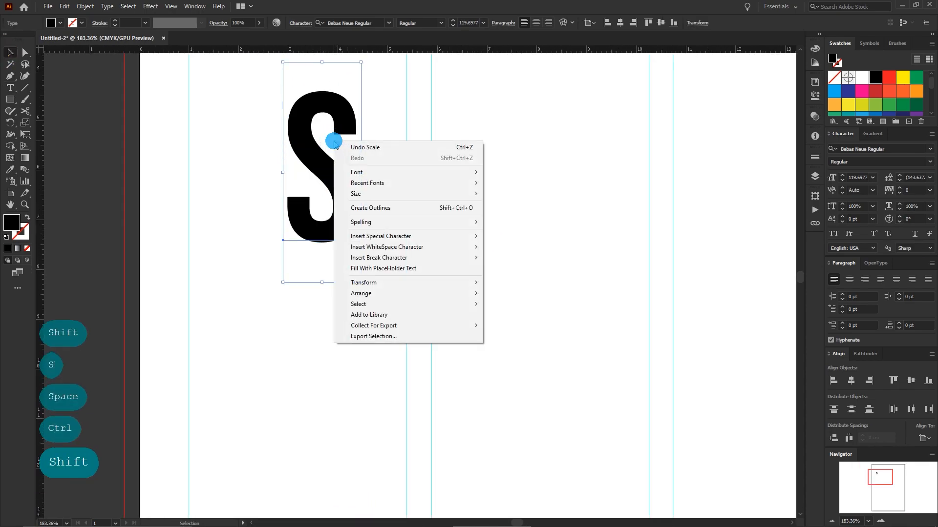
click(344, 207)
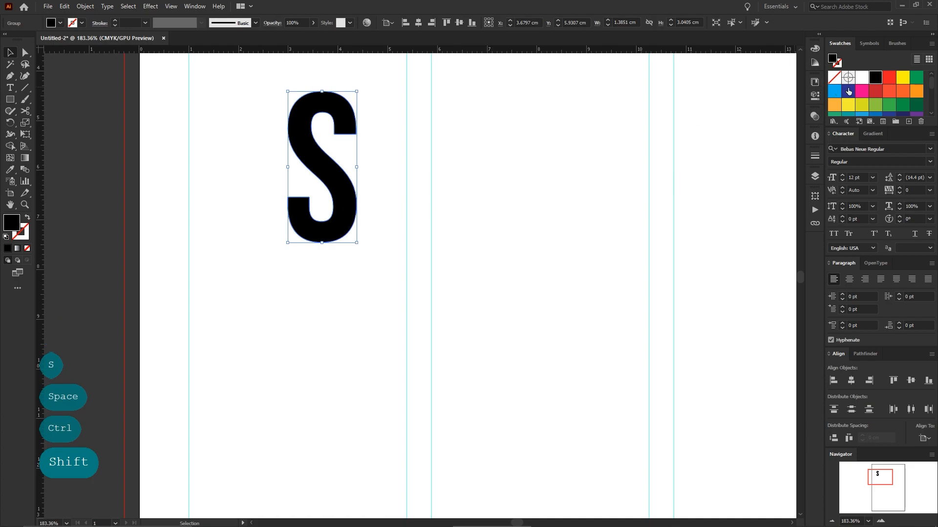
click(476, 137)
- Draw a black horizontal bar about 2.14 by 0.34 cm across the middle of the S
click(9, 99)
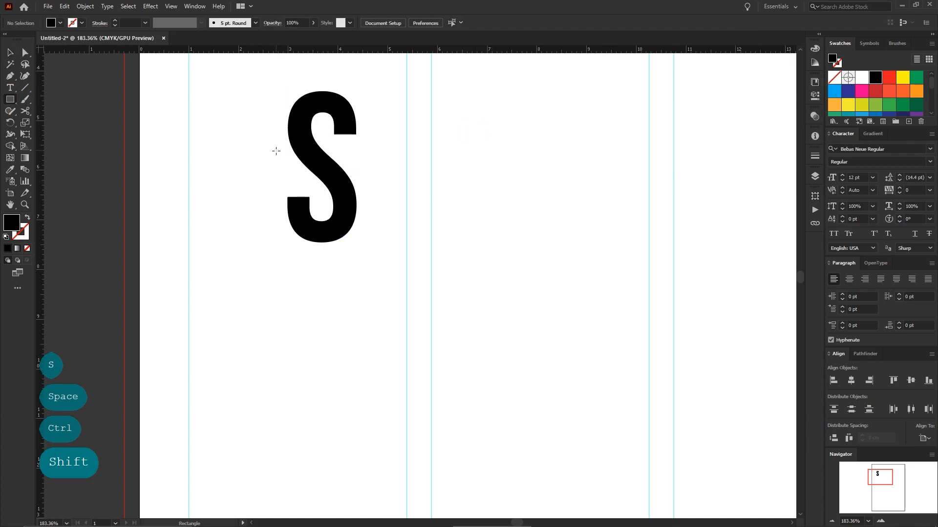
drag(267, 157, 374, 173)
click(10, 52)
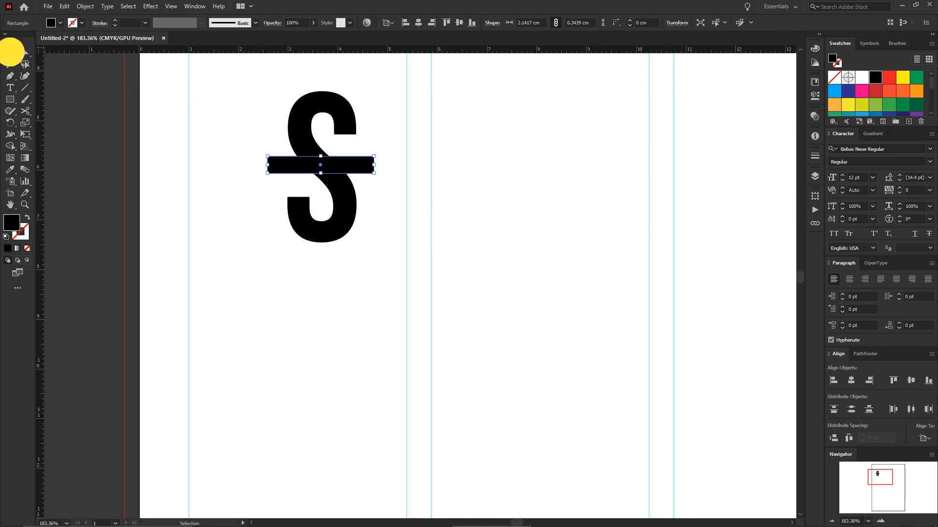
- Center the S and the bar on each other horizontally and vertically
drag(203, 111, 375, 234)
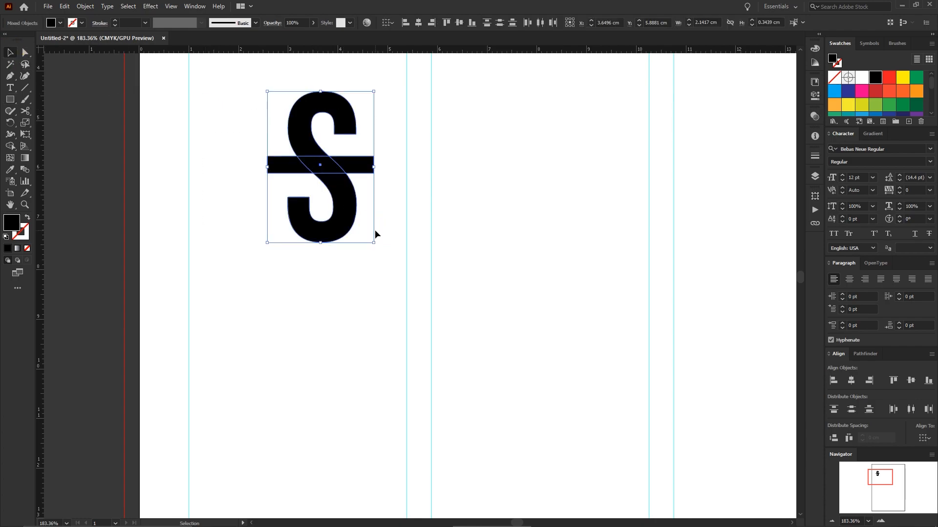
click(851, 380)
click(518, 211)
drag(476, 233, 270, 121)
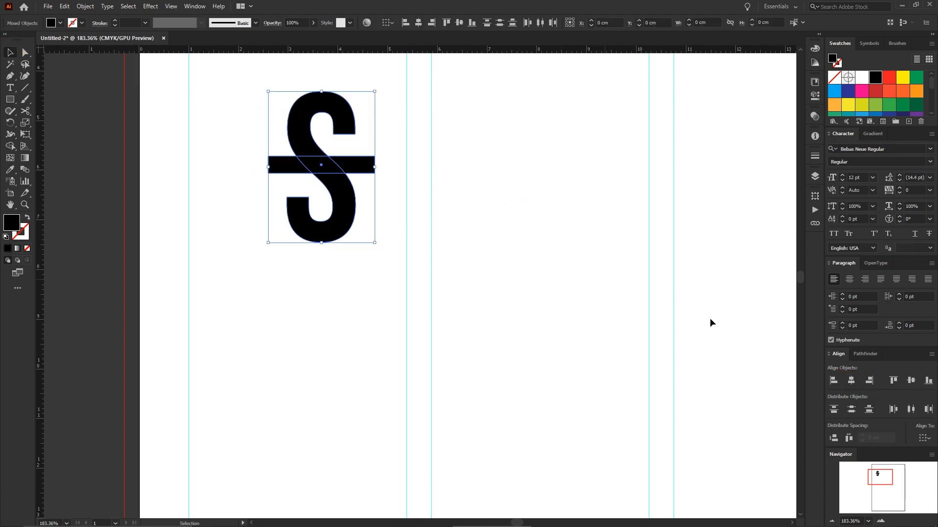
click(911, 384)
click(552, 213)
- Duplicate the bar directly beneath the original so the two bars touch
key(ctrl+space)
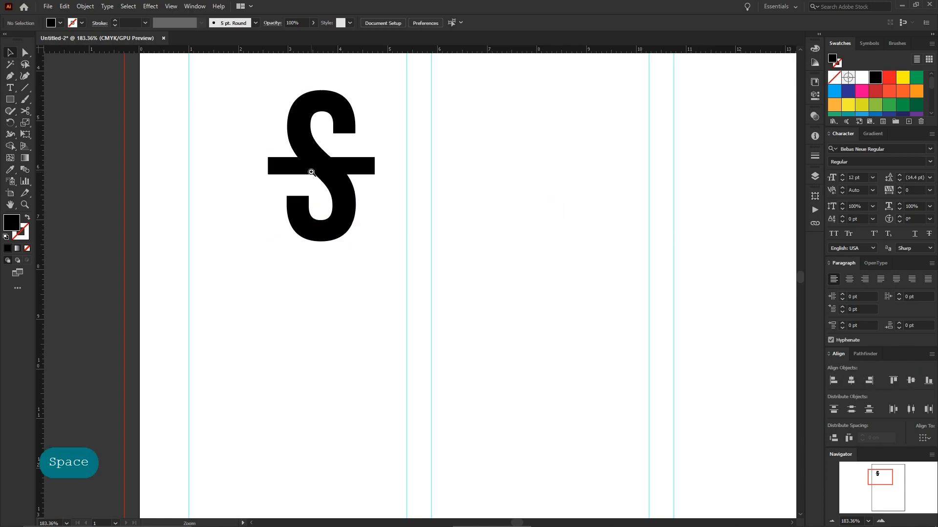
drag(311, 172, 387, 208)
shift+click(363, 182)
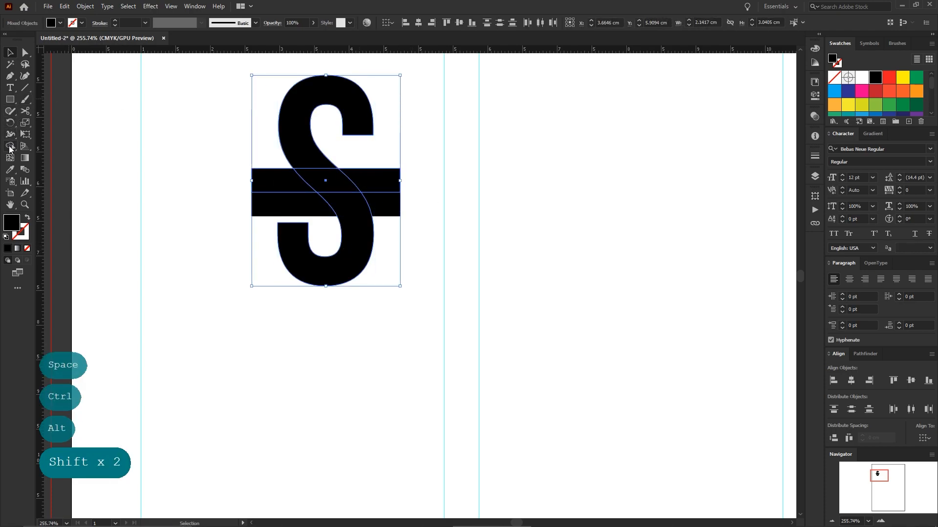
- With the Shape Builder, remove the S's lower half below the upper bar and merge its upper half with that bar
click(10, 148)
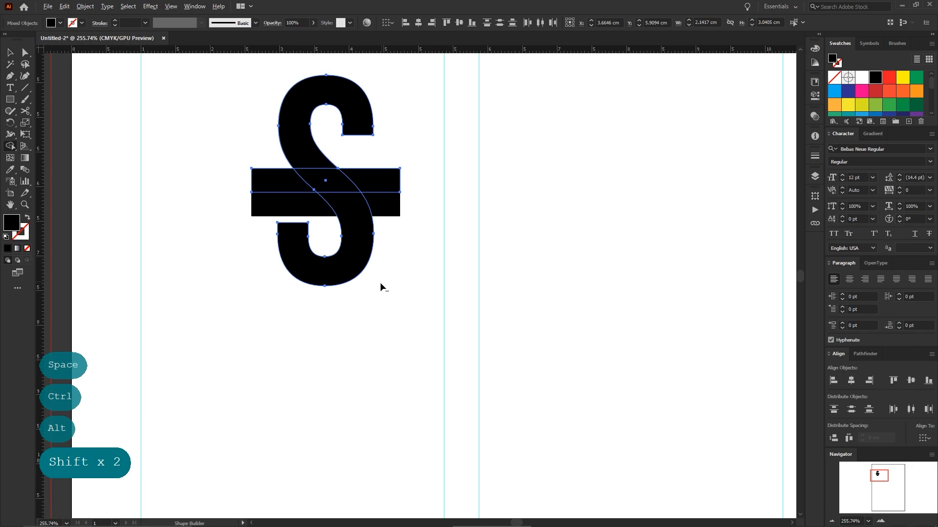
drag(375, 292, 351, 256)
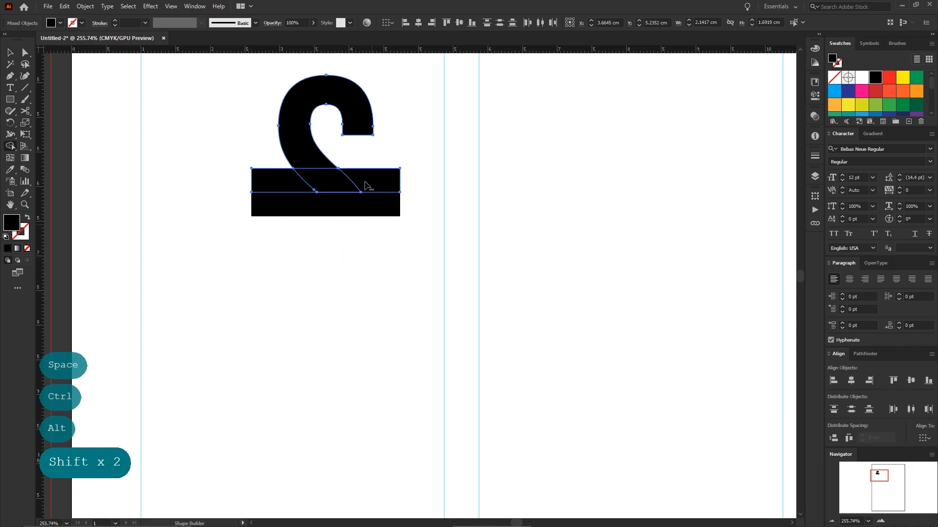
mouse_move(252, 91)
mouse_down()
mouse_move(294, 105)
mouse_move(294, 175)
mouse_move(366, 173)
mouse_move(358, 179)
mouse_move(309, 151)
mouse_move(302, 123)
mouse_move(311, 98)
mouse_move(341, 86)
mouse_move(360, 112)
mouse_move(380, 256)
mouse_up()
- Duplicate the merged upper half of the S below the middle bar and rotate the copy 180 degrees
key(v)
click(515, 115)
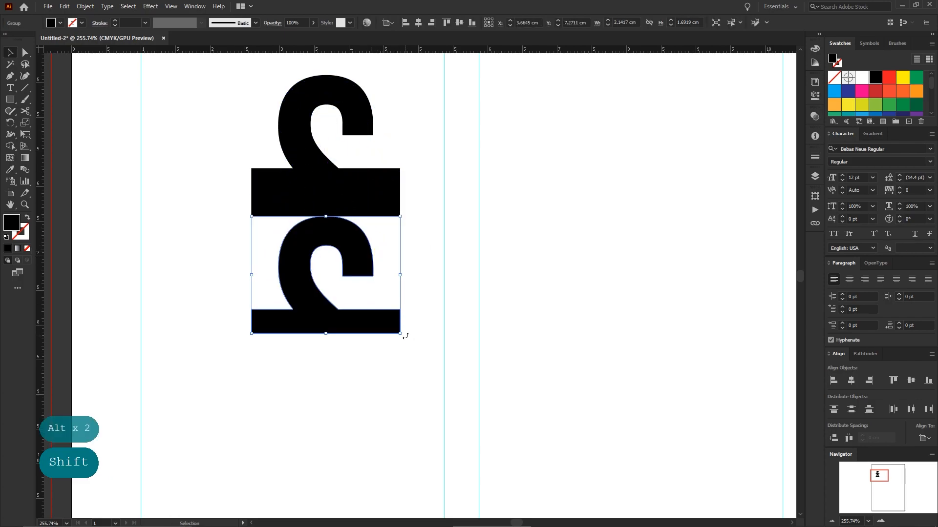
drag(406, 335, 300, 243)
- Delete the middle bar to leave a gap between the two halves of the S
click(340, 206)
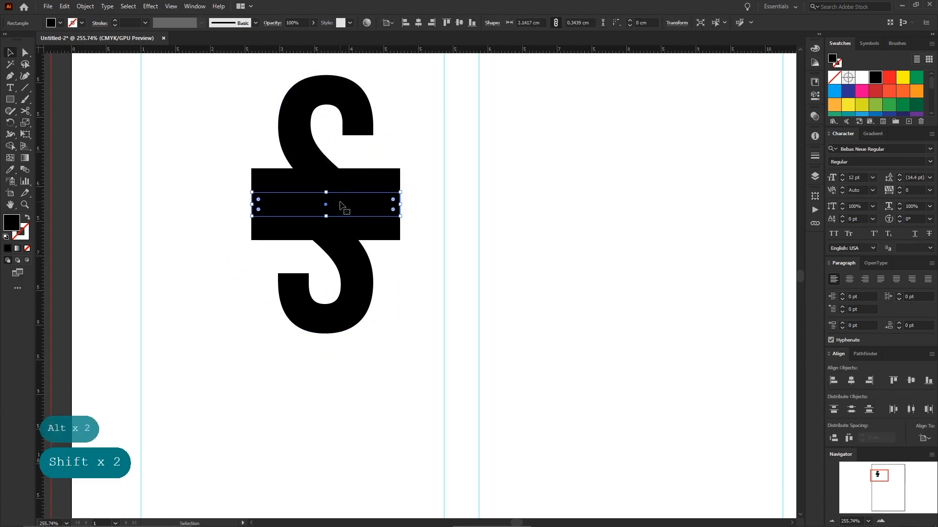
key(BackSpace)
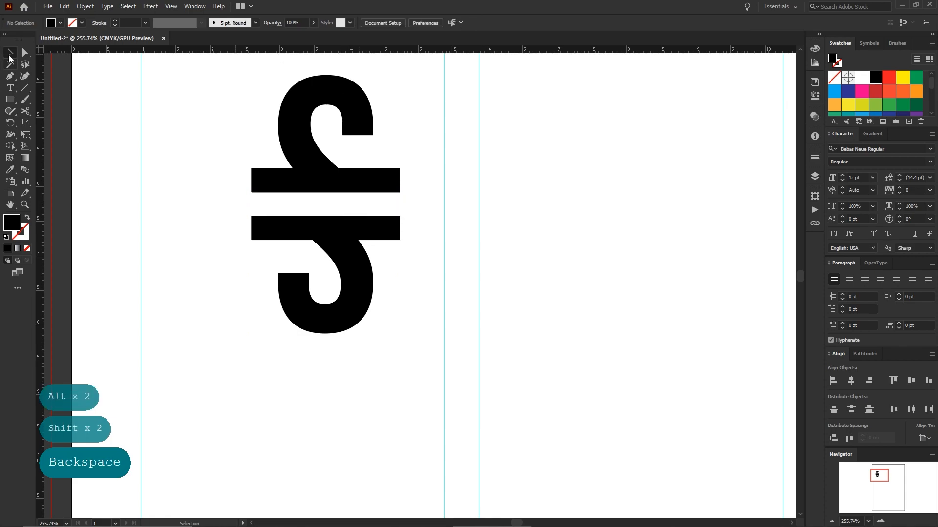
- Group the upper and lower halves of the split S into one object
drag(218, 148, 337, 189)
click(337, 190)
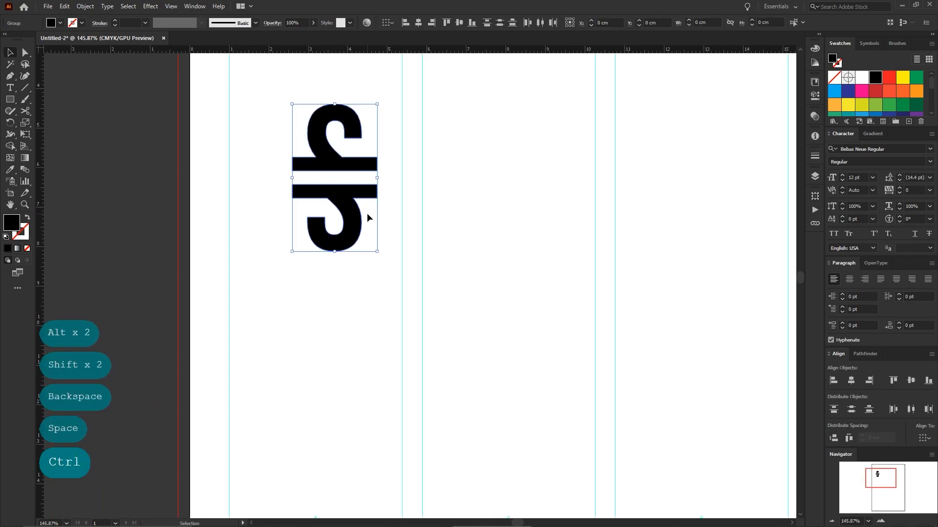
right_click(322, 139)
click(330, 215)
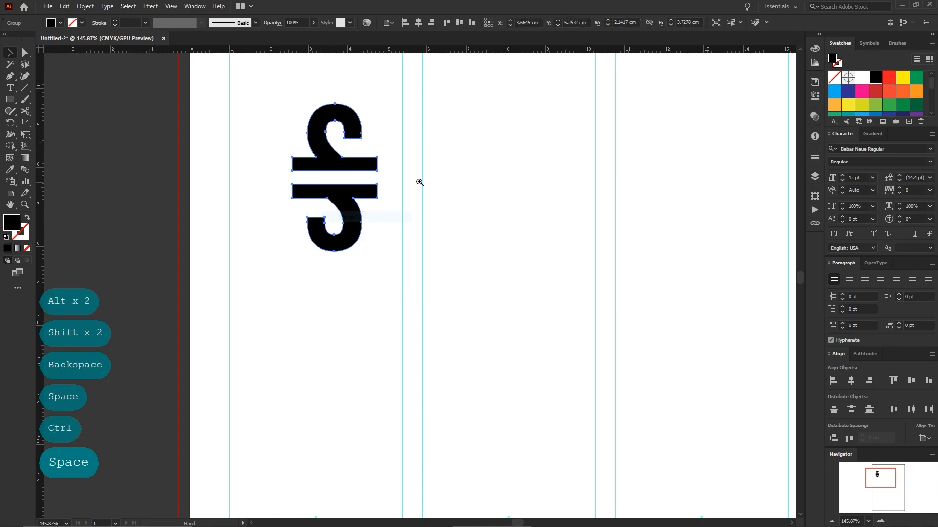
- Move the split S to the top-left corner of the first column, scale it down proportionally and fill it red
drag(411, 178, 301, 135)
drag(320, 202, 305, 171)
click(888, 79)
click(549, 217)
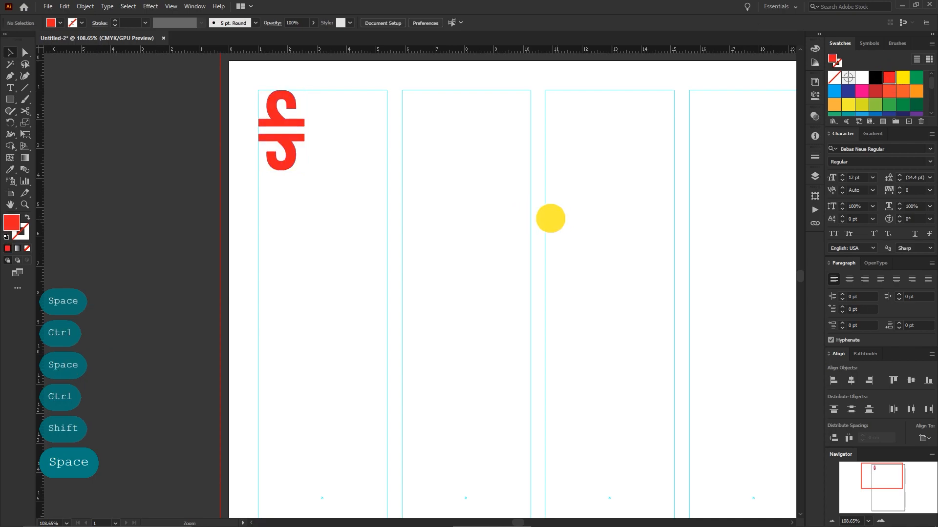
- Draw a red rectangle about 9.25 by 13.85 cm across the upper half of the third and fourth columns
drag(549, 217, 397, 230)
click(10, 99)
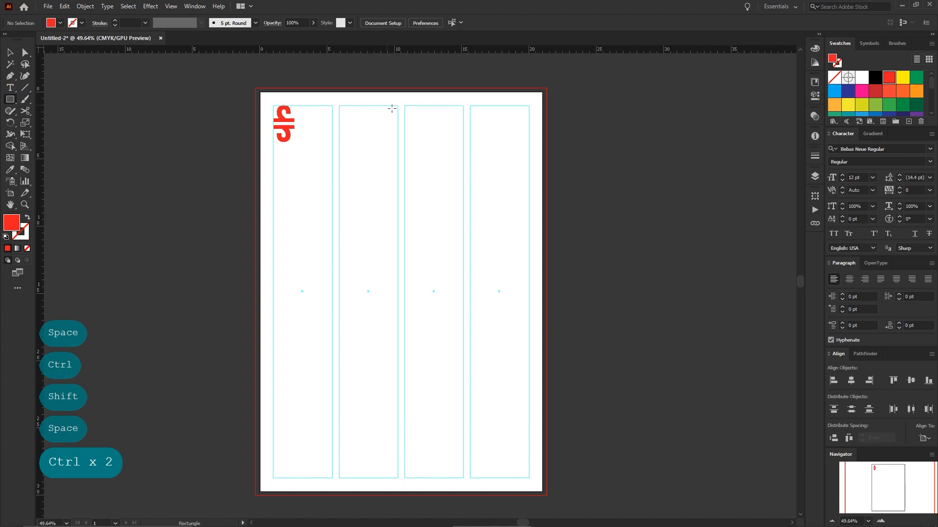
drag(405, 105, 529, 291)
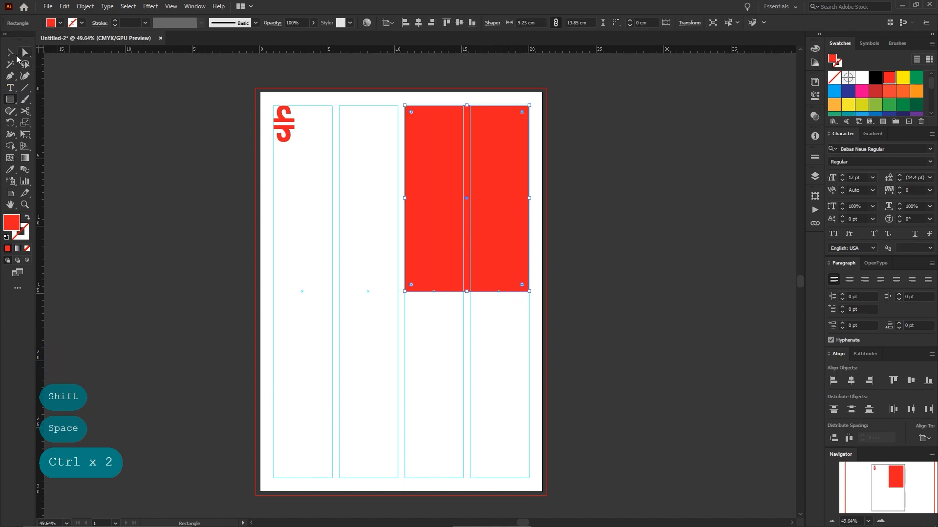
click(10, 53)
click(293, 216)
drag(340, 235, 334, 235)
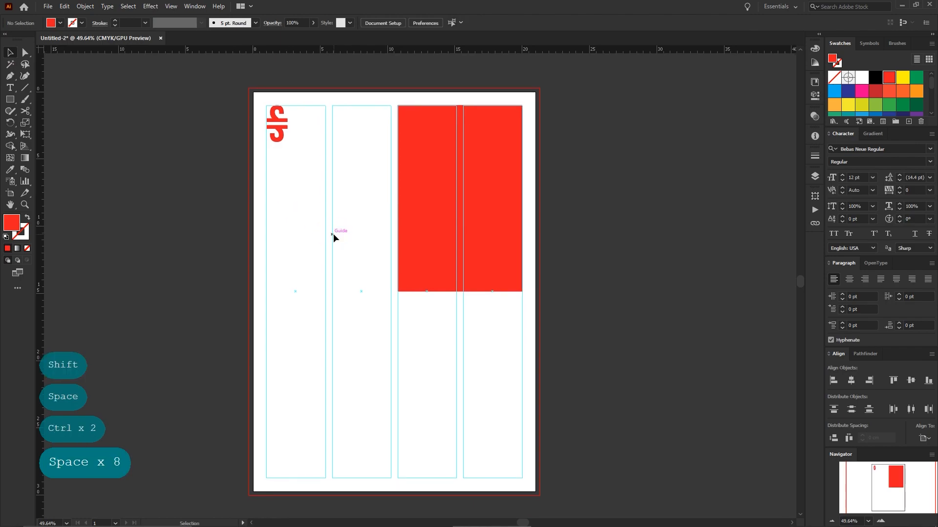
- Place a point text object in the first column below the logo and set its font size to 72 pt
key(t)
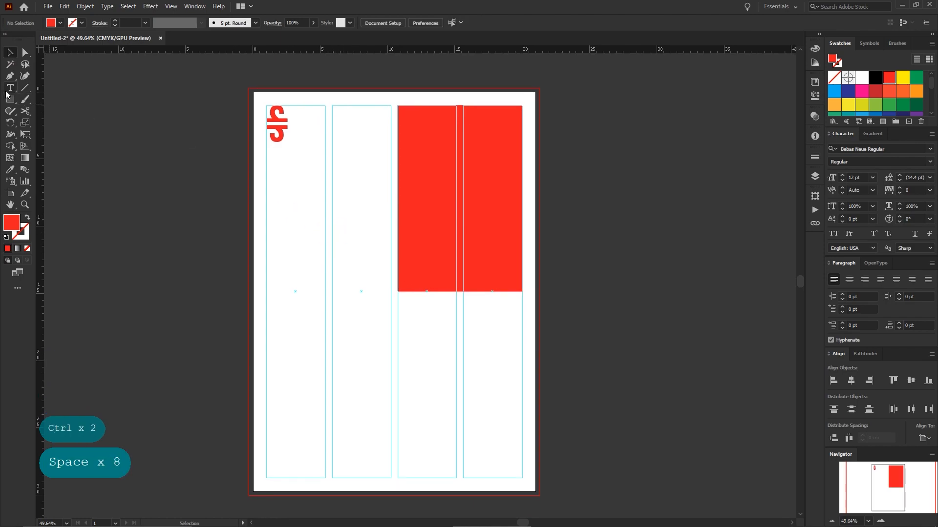
click(283, 217)
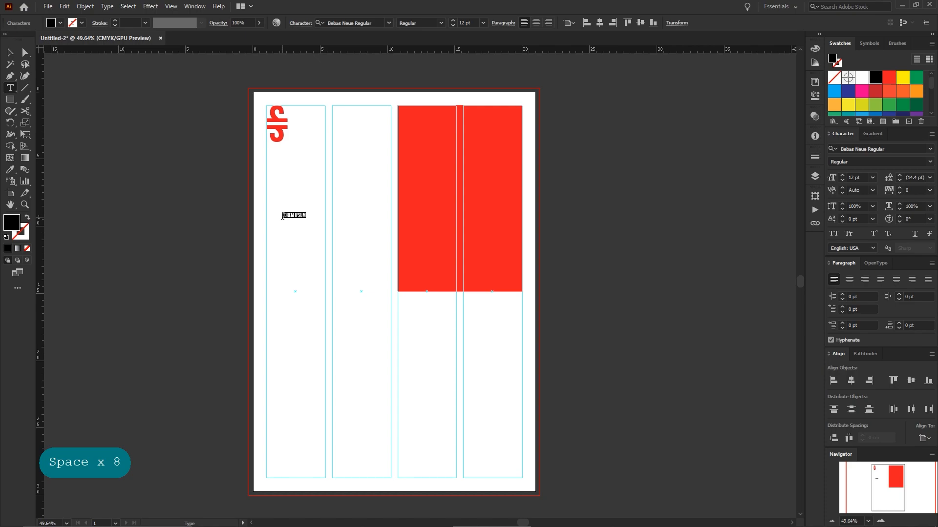
click(11, 54)
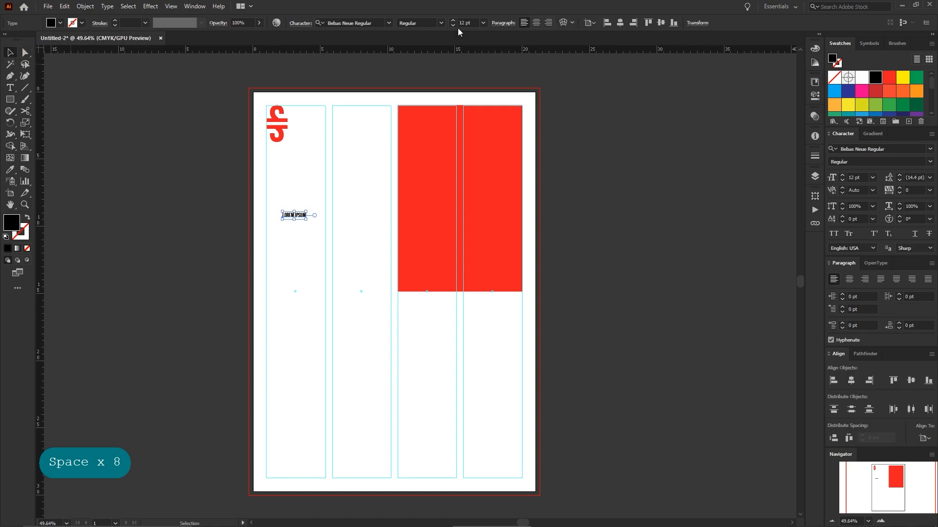
click(483, 23)
click(502, 195)
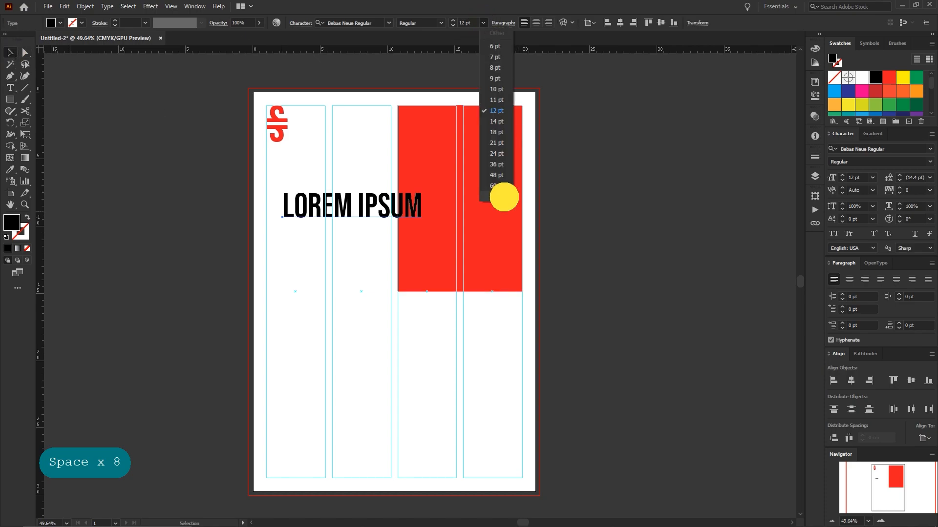
- Replace the placeholder text with "Fashion" on the first line and "---week" on the second
triple_click(351, 215)
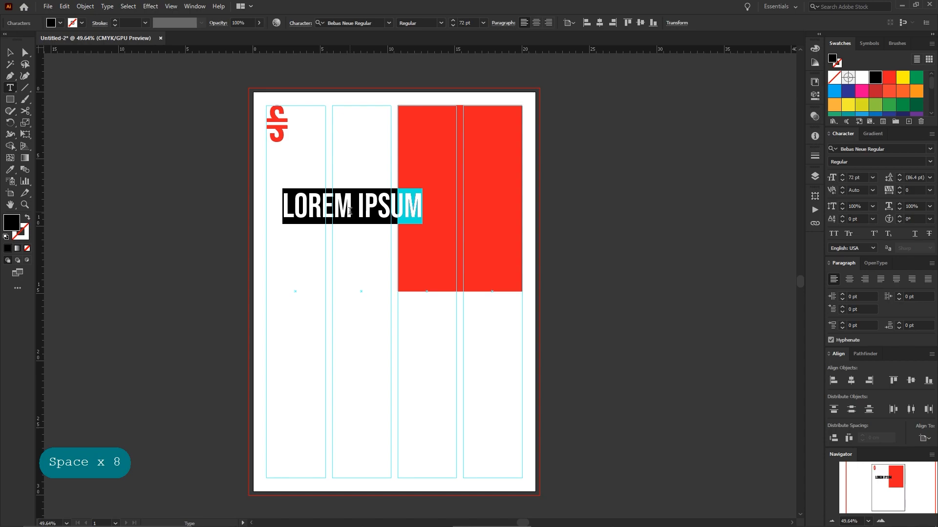
text(Fas)
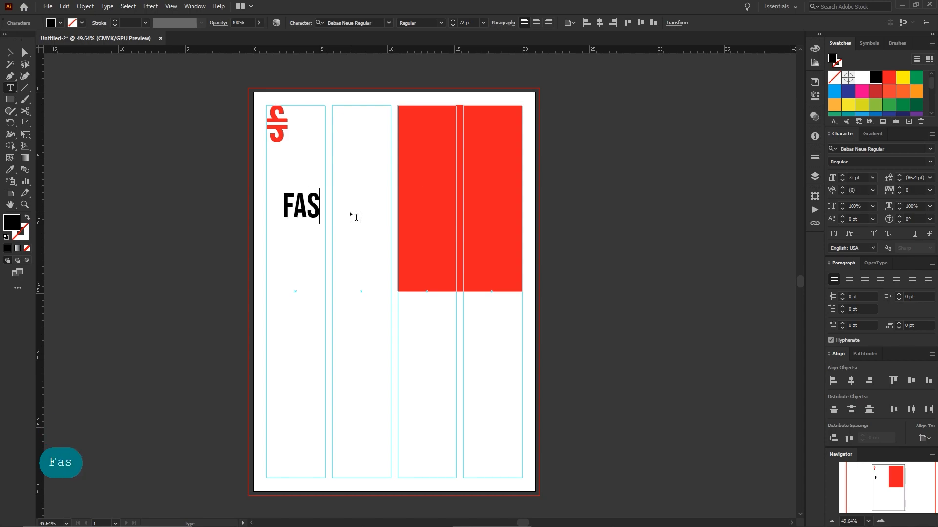
text(hion)
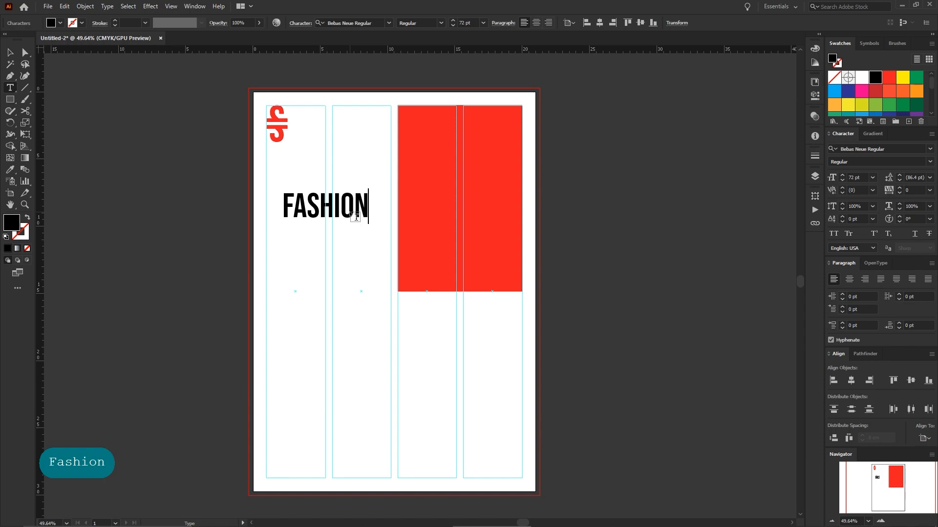
key(Return)
text(wekk)
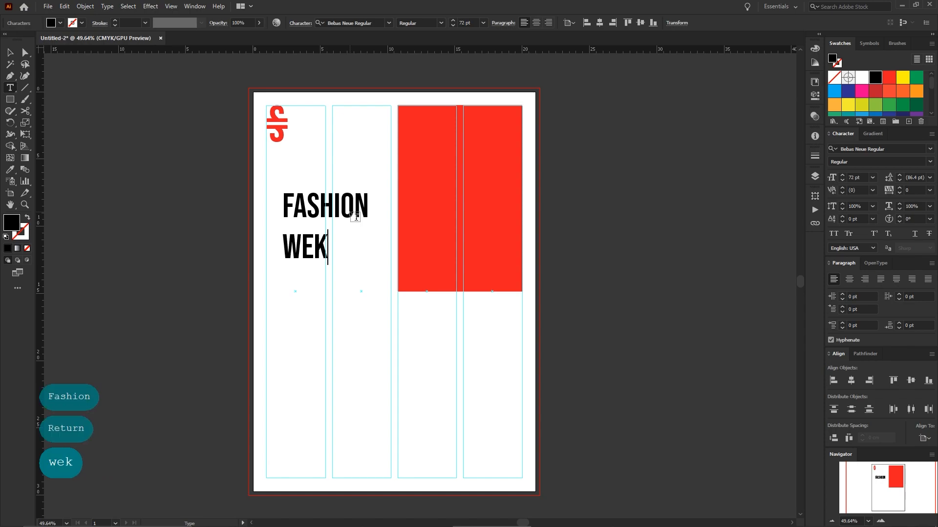
key(BackSpace)
key(BackSpace)
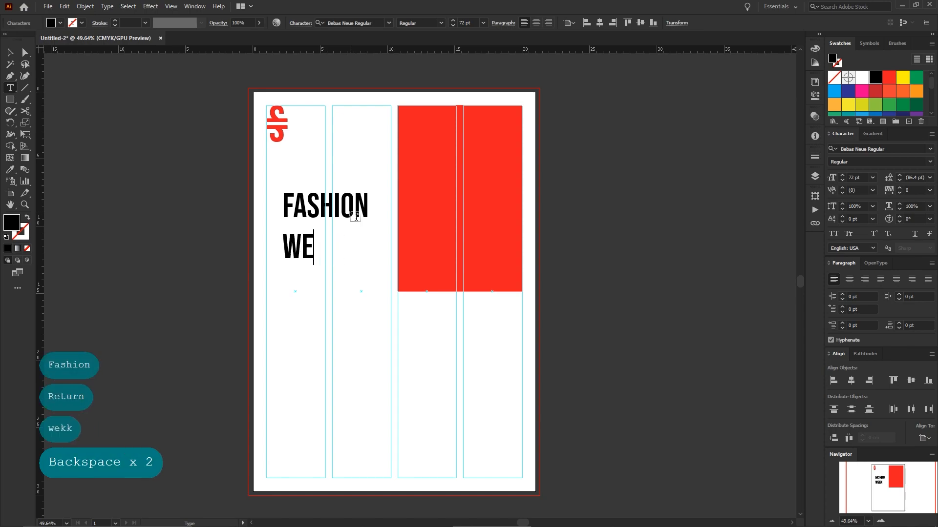
text(ek)
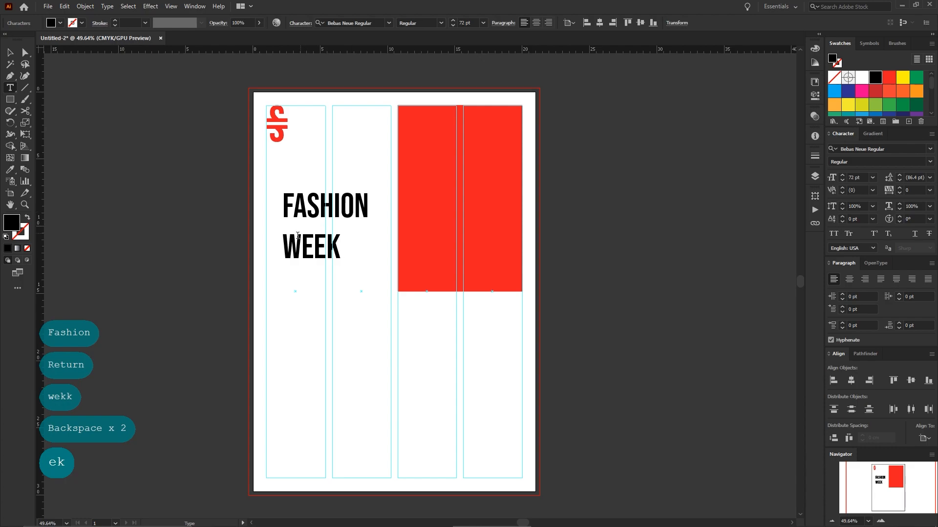
text(---)
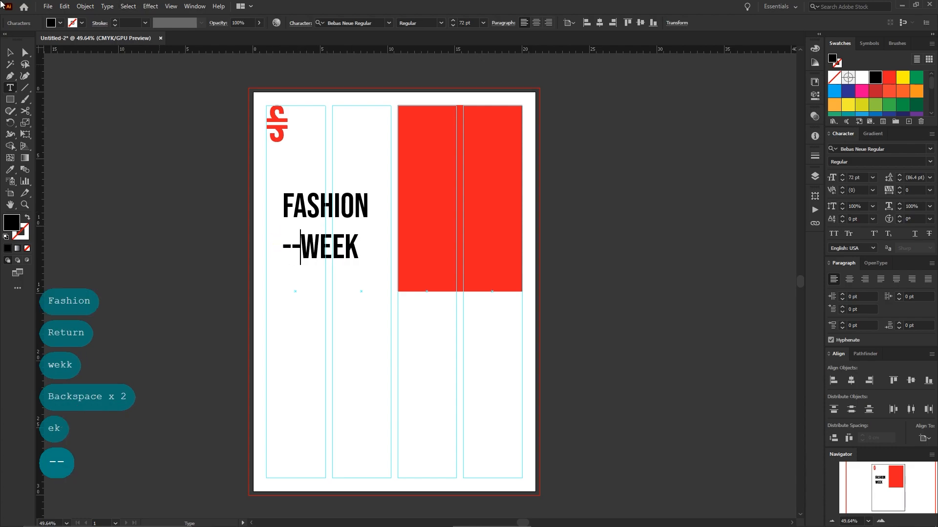
click(10, 52)
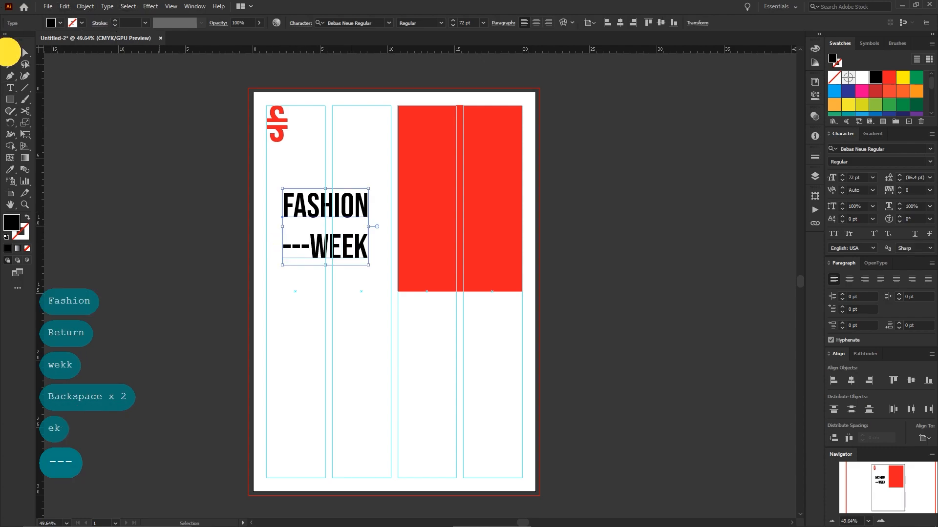
- Set the heading's leading to 61 pt and scale the heading up proportionally to a font size of about 117 pt
click(899, 180)
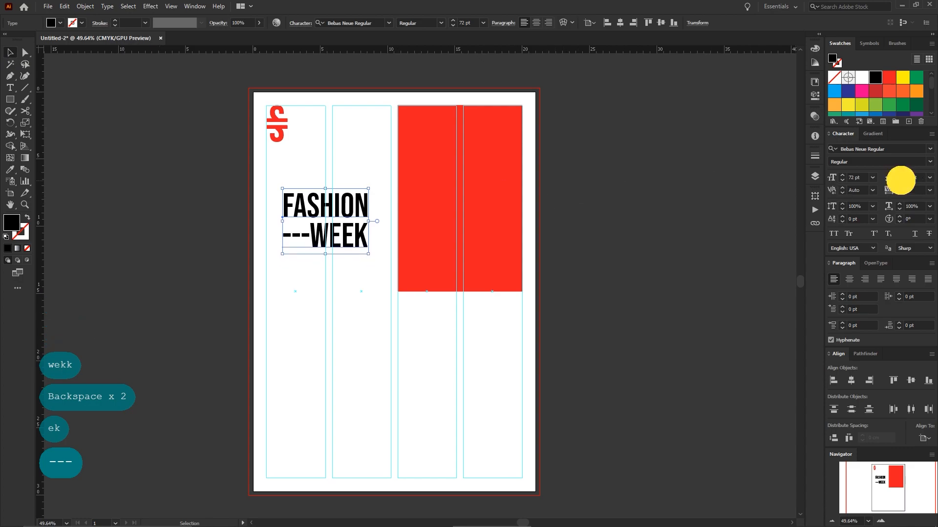
click(899, 180)
drag(367, 253, 426, 294)
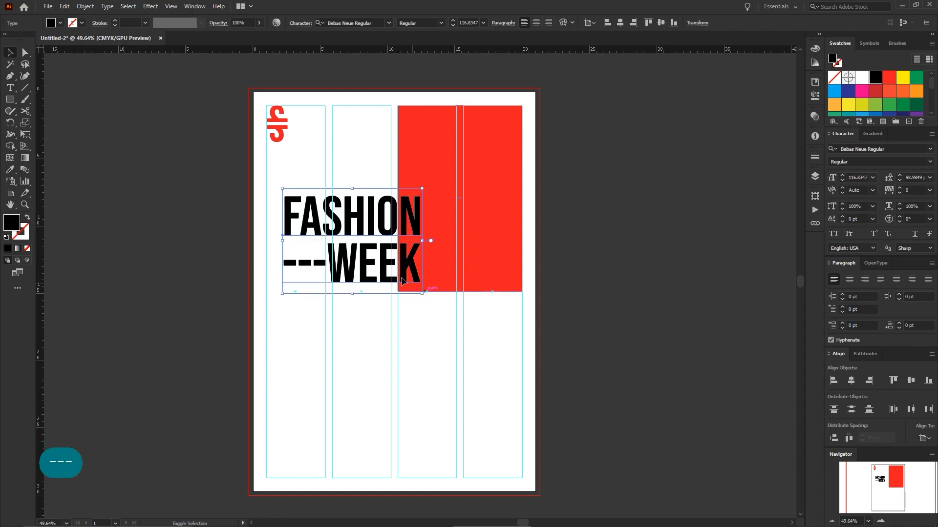
- Insert a fourth hyphen before "WEEK" in the heading
double_click(328, 266)
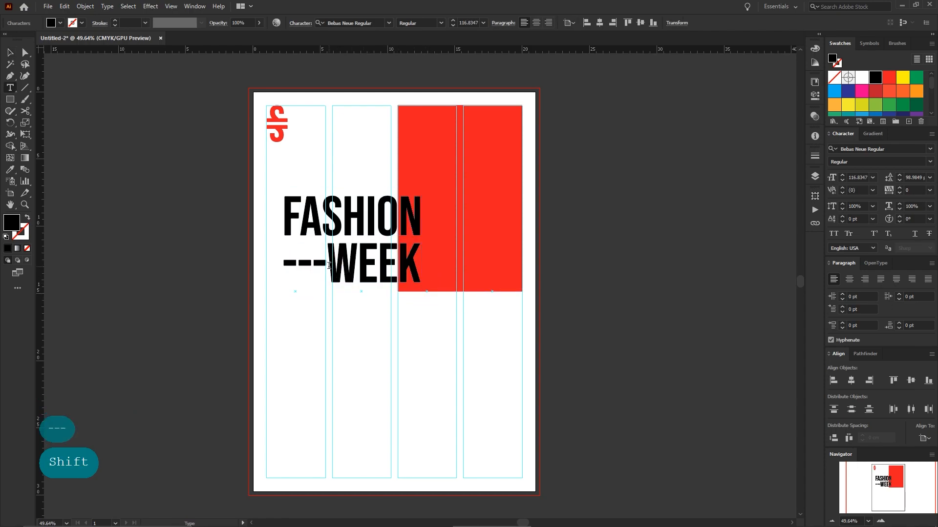
text(-)
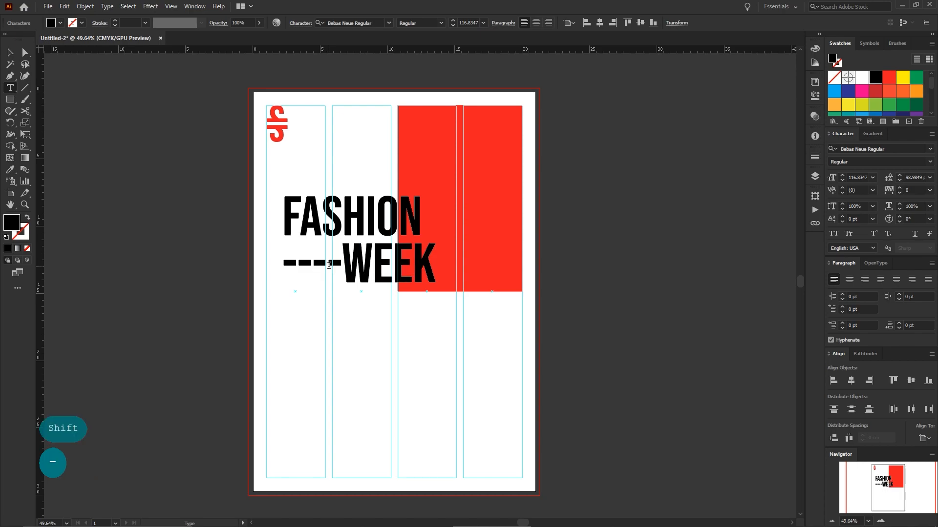
click(9, 52)
click(392, 329)
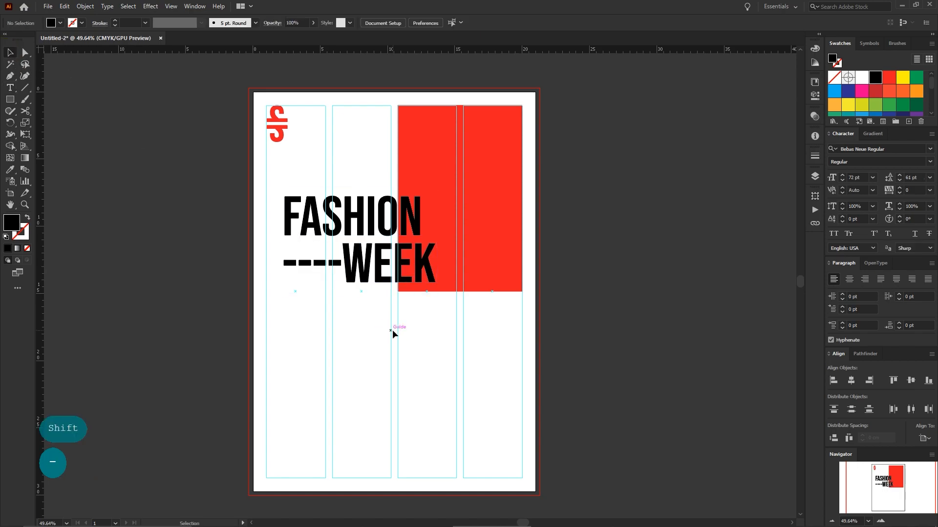
- Enlarge the heading proportionally up and to the left until it starts at the first column's left edge
key(space)
drag(392, 329, 362, 276)
click(292, 251)
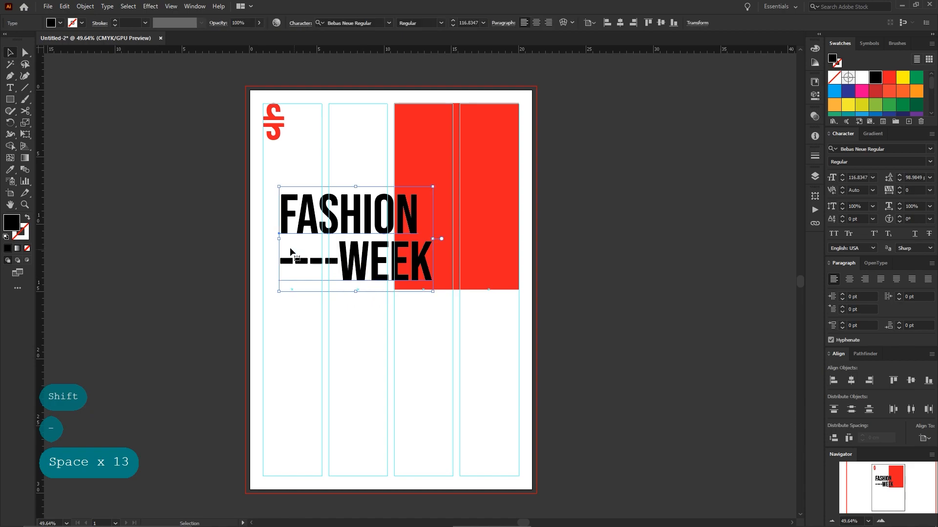
drag(280, 241, 308, 220)
click(386, 319)
key(space)
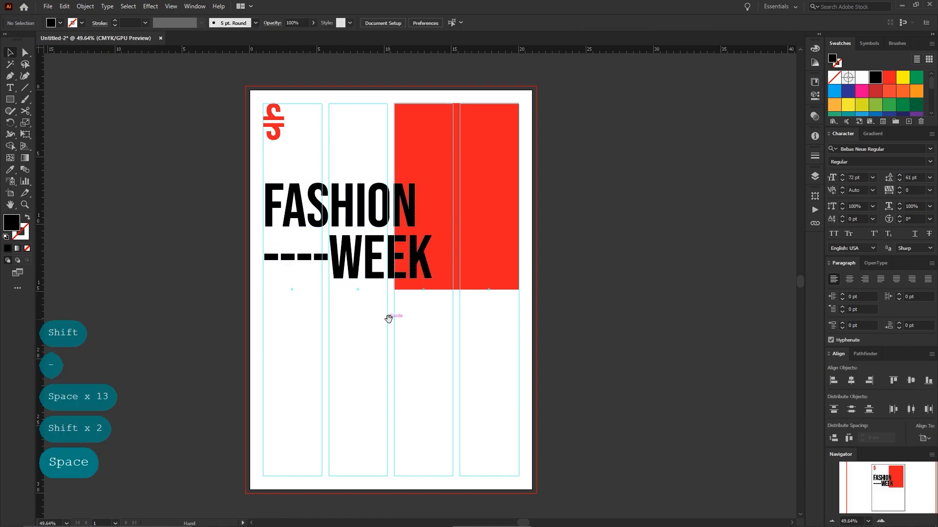
drag(389, 318, 370, 300)
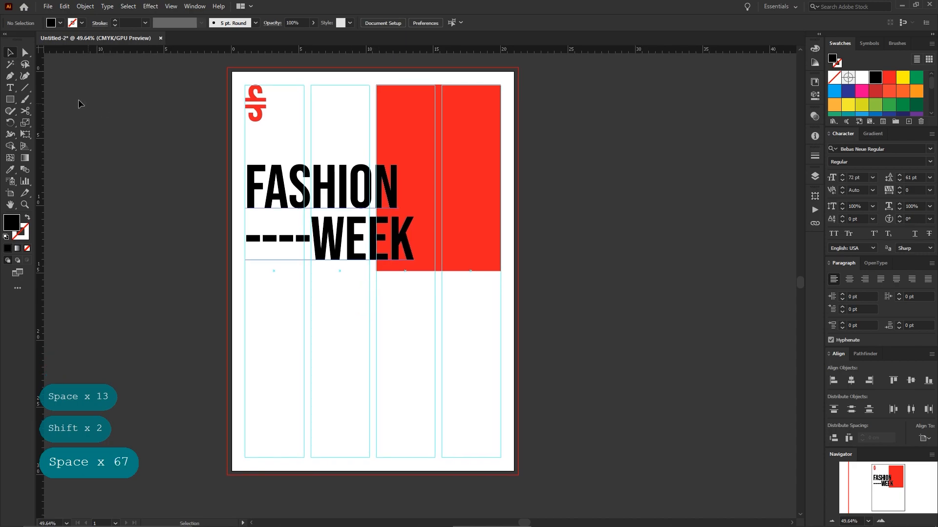
- Add a placeholder area text block below the heading across the first three columns, at 12 pt with automatic leading
click(12, 90)
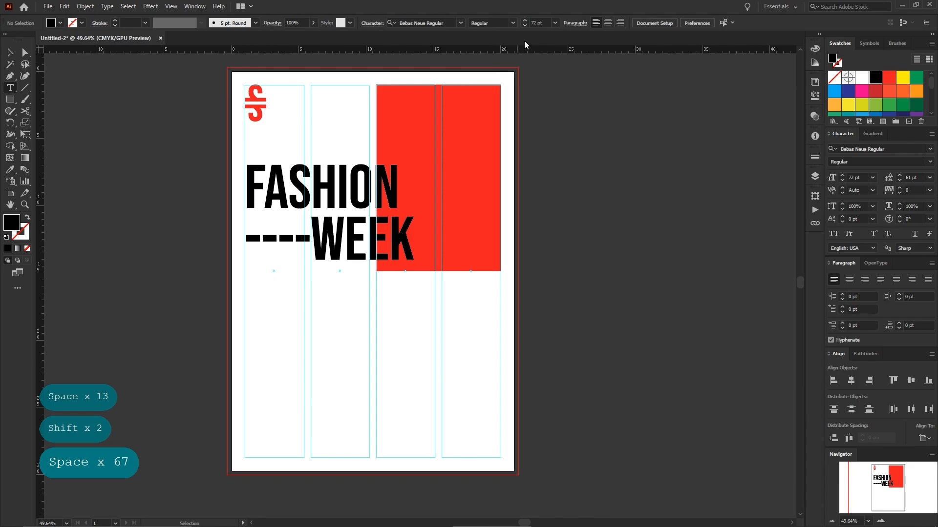
click(553, 24)
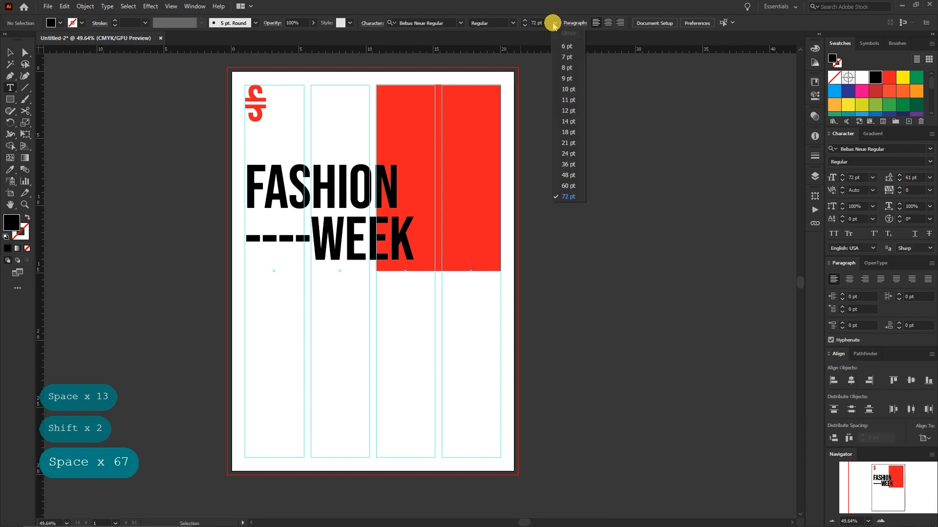
click(569, 111)
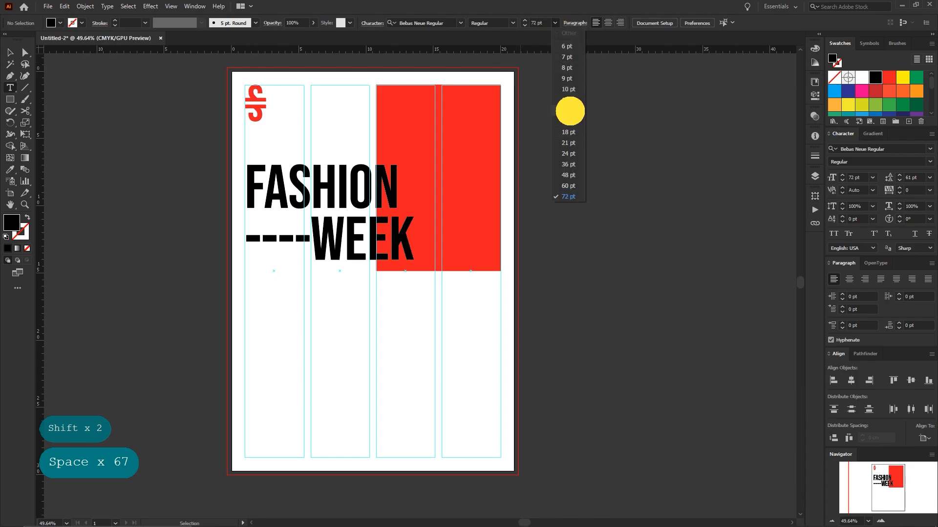
click(931, 179)
click(929, 205)
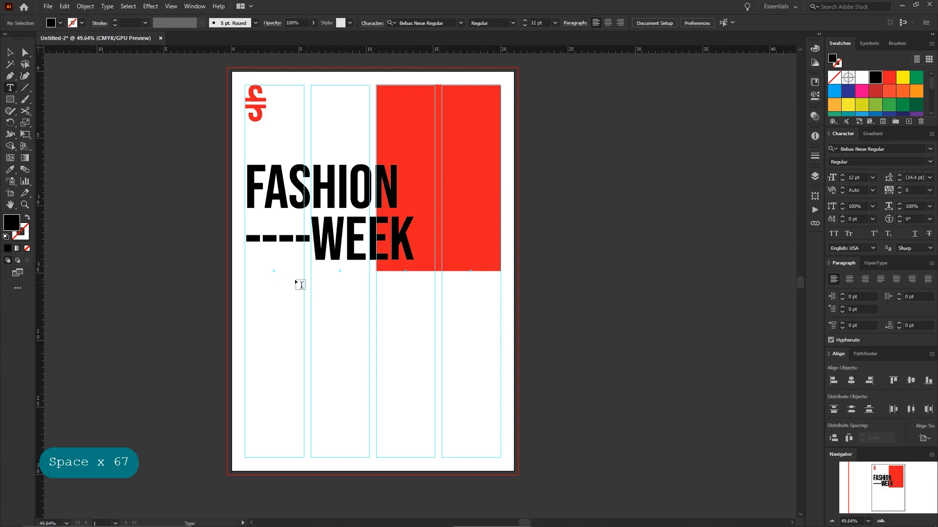
drag(245, 282, 434, 352)
click(10, 52)
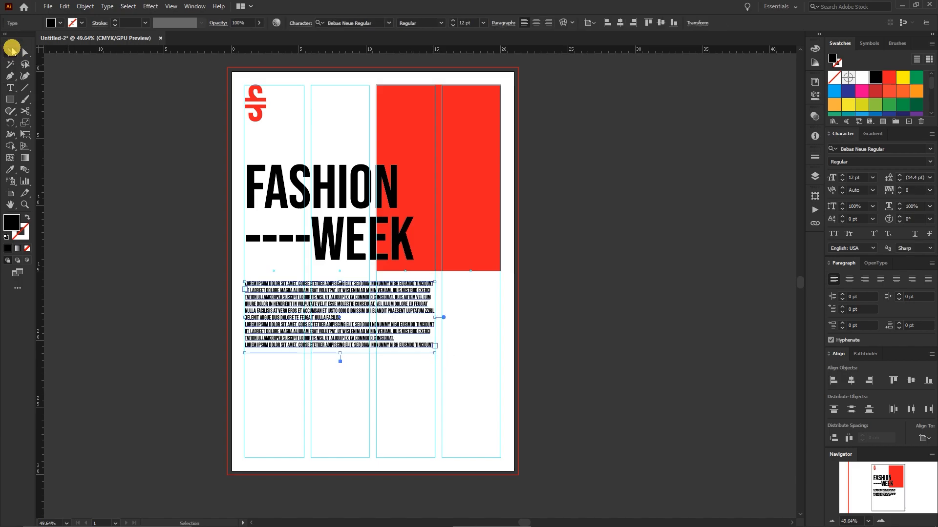
- Delete all placeholder text after the first paragraph, which ends in "nulla facilisi."
key(ctrl+space)
drag(324, 350, 384, 284)
double_click(384, 283)
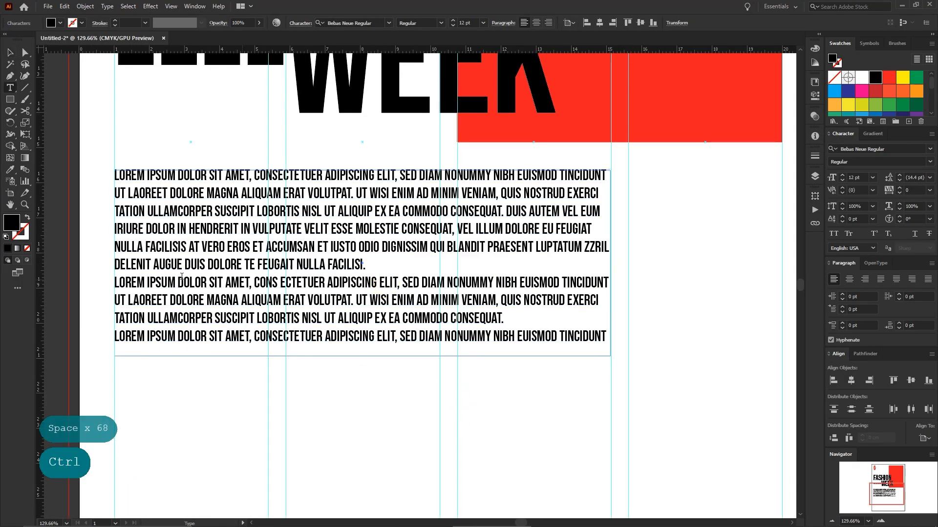
drag(497, 336, 615, 360)
key(BackSpace)
key(BackSpace)
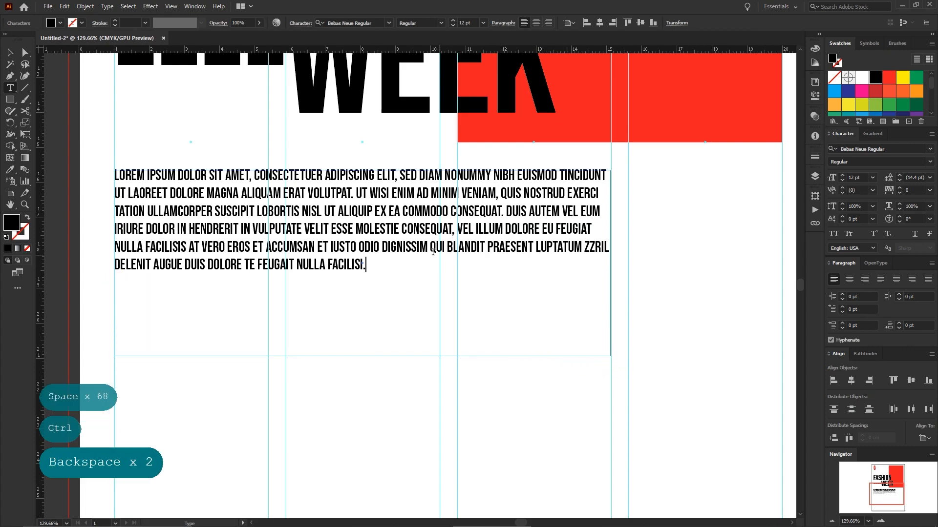
click(388, 271)
- Set the placeholder paragraph's font size to 15 pt
click(12, 54)
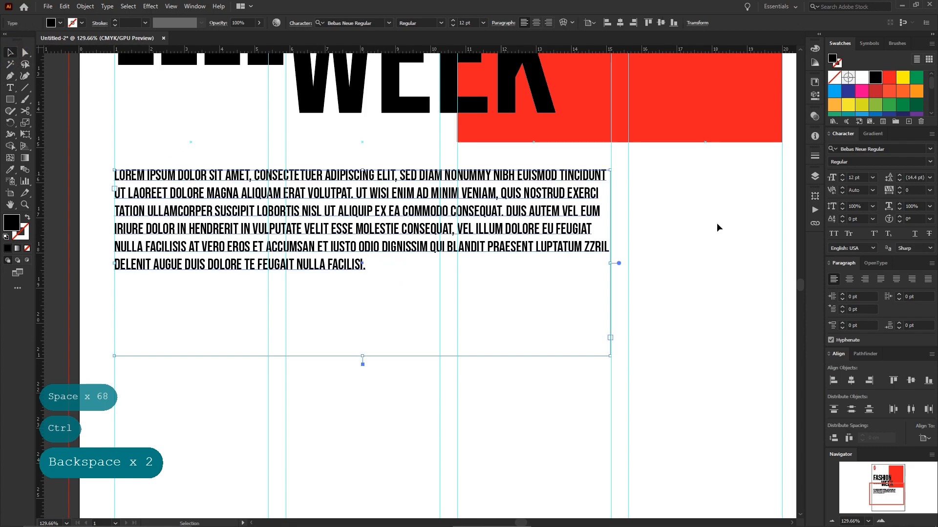
click(843, 175)
click(842, 175)
click(842, 175)
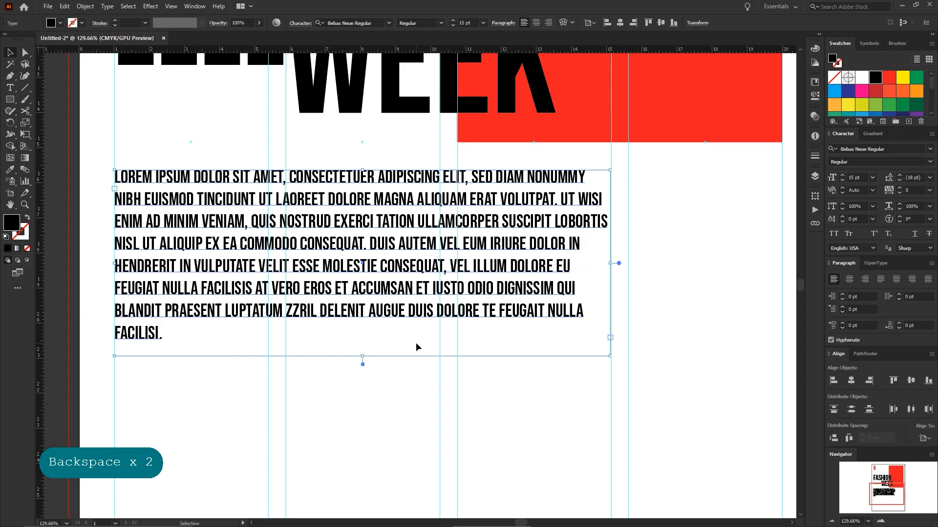
- Delete the end of the placeholder paragraph so that its last words are "commodo consequat."
double_click(430, 285)
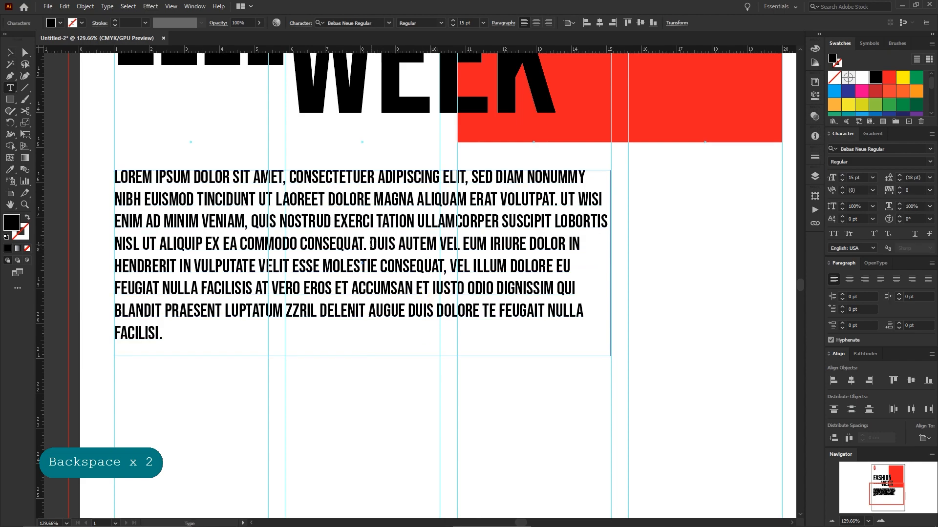
drag(371, 243, 630, 368)
key(BackSpace)
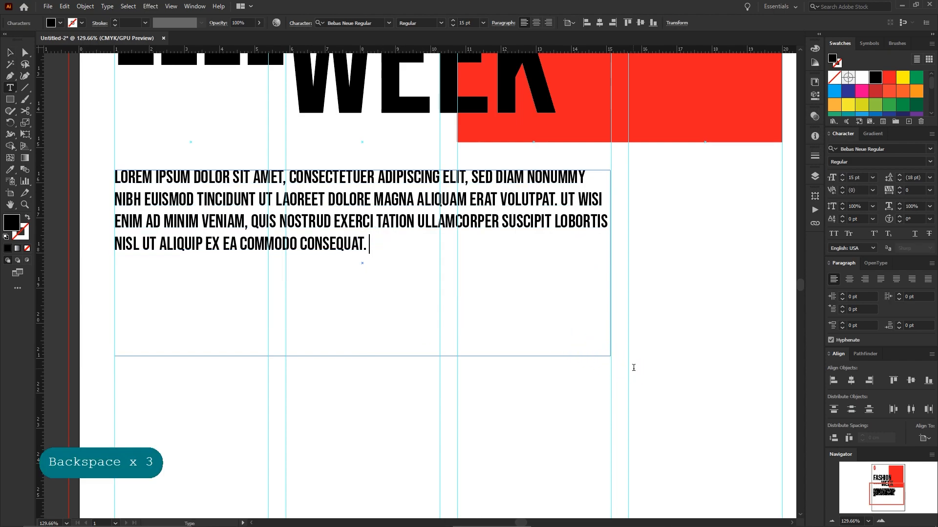
click(9, 52)
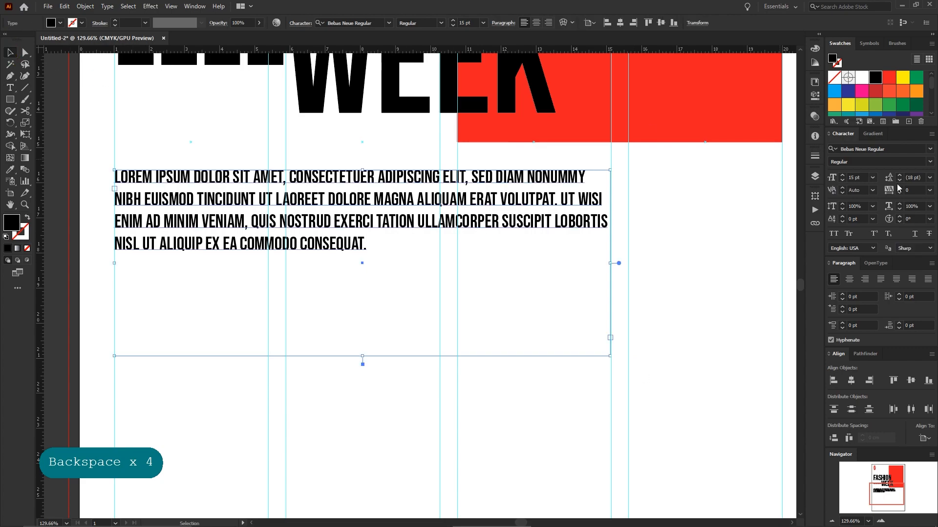
- Set the placeholder paragraph's font size to 18 pt and shorten its text frame to just below the last line
click(842, 175)
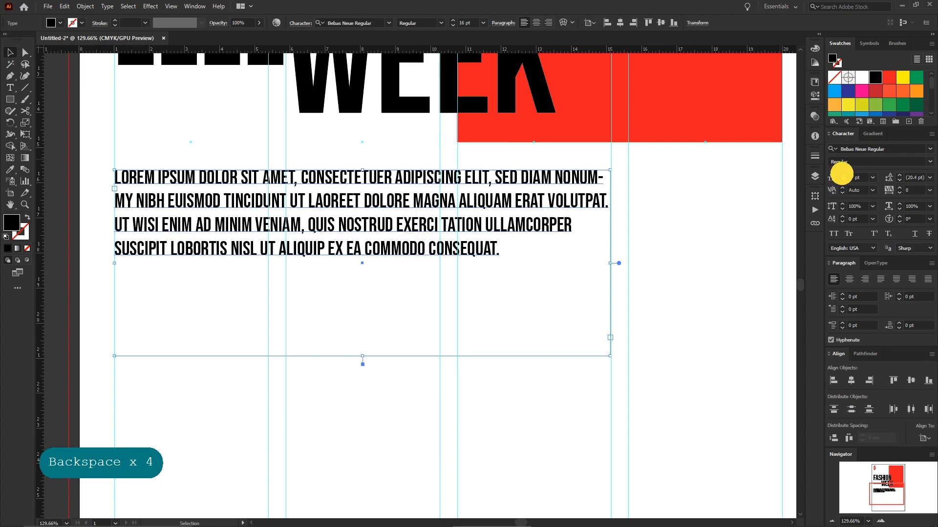
click(842, 174)
click(842, 175)
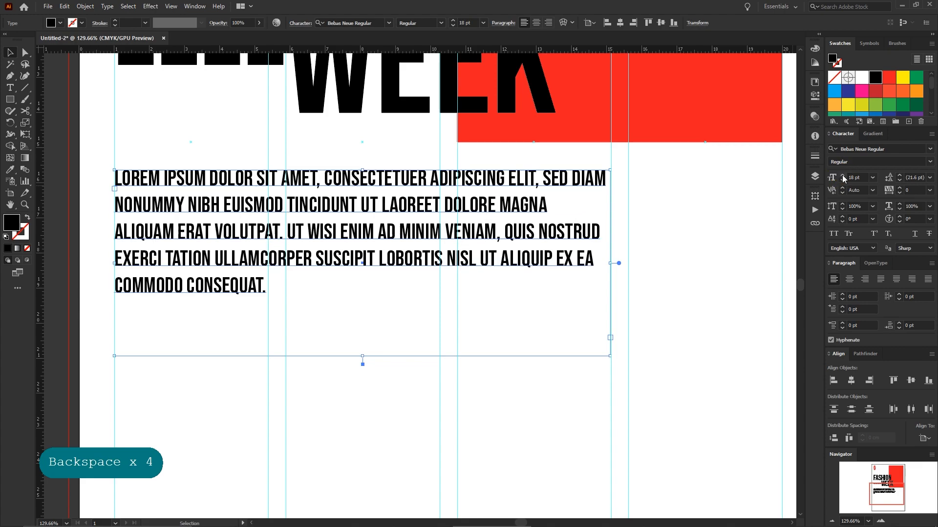
drag(362, 357, 364, 301)
click(393, 352)
- Draw a black 9.25 cm square below the paragraph, spanning the first two columns and resting on the bottom margin guide
key(ctrl+space)
drag(488, 298, 386, 341)
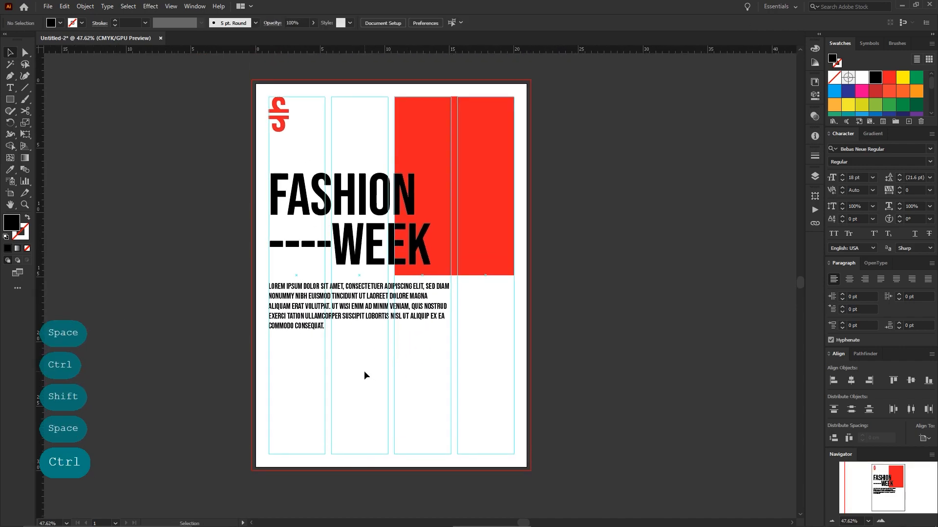
click(11, 99)
drag(268, 454, 388, 389)
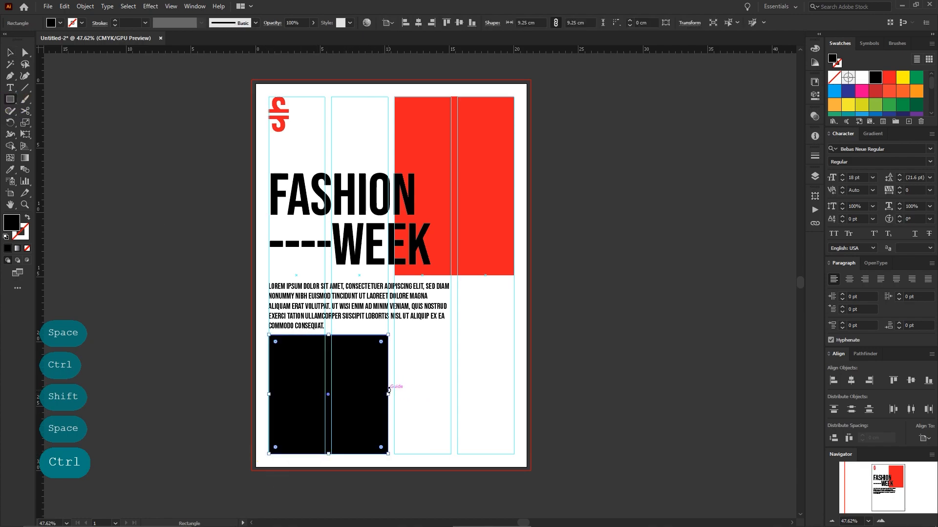
click(12, 53)
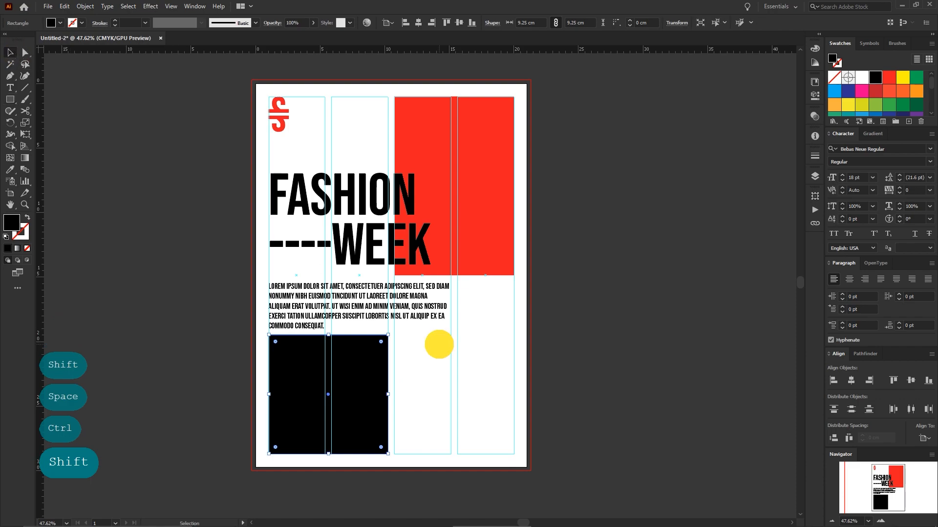
click(439, 345)
- Fit the page in view and move the paragraph slightly upward to even its spacing between heading and black square
key(ctrl+0)
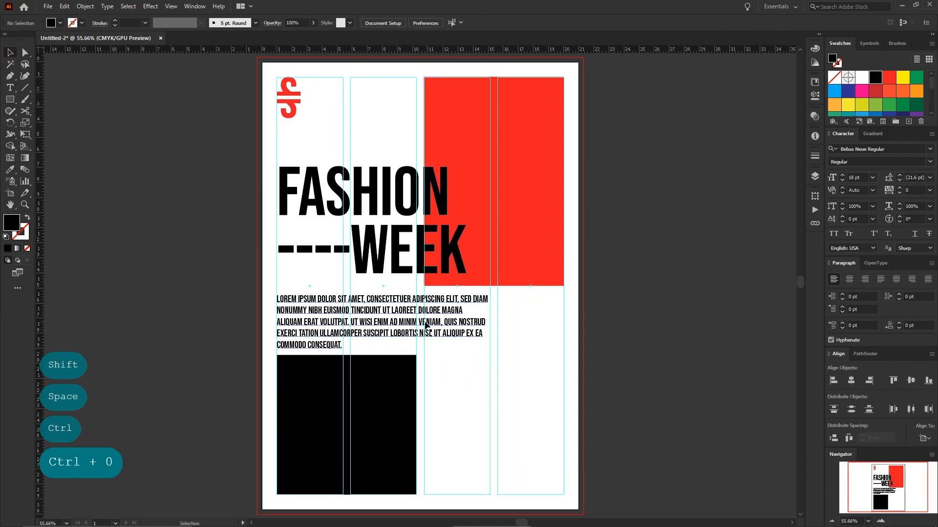
drag(426, 325, 426, 322)
click(592, 385)
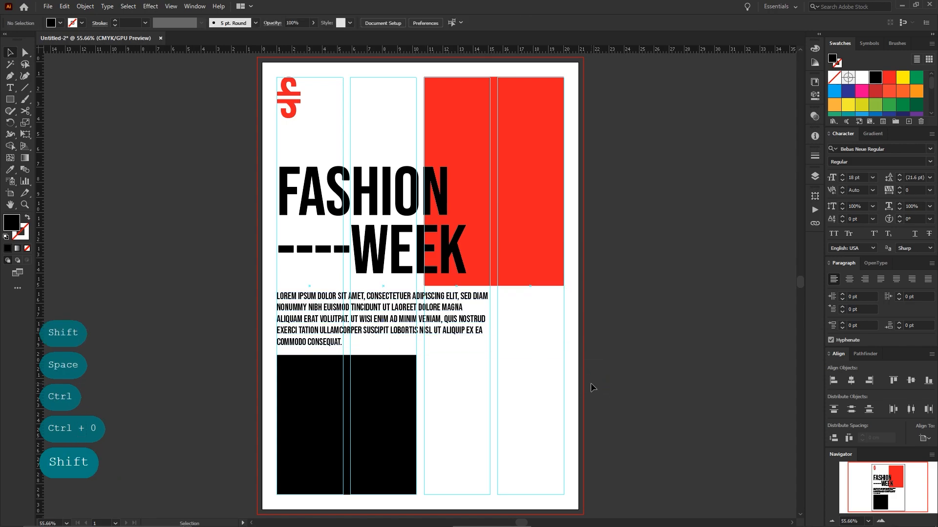
- Copy the whole placeholder paragraph and paste it as a new text line beside the black square in the third column
double_click(376, 321)
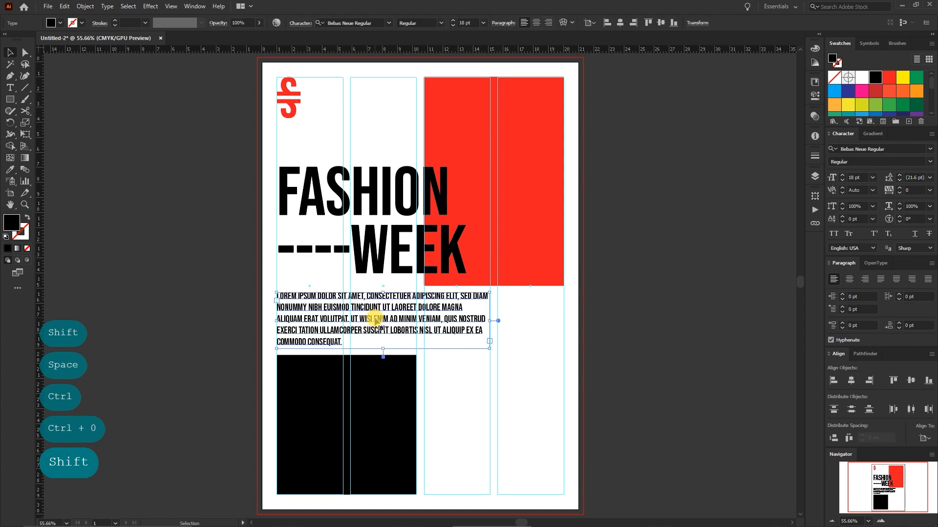
key(ctrl+a)
key(ctrl+c)
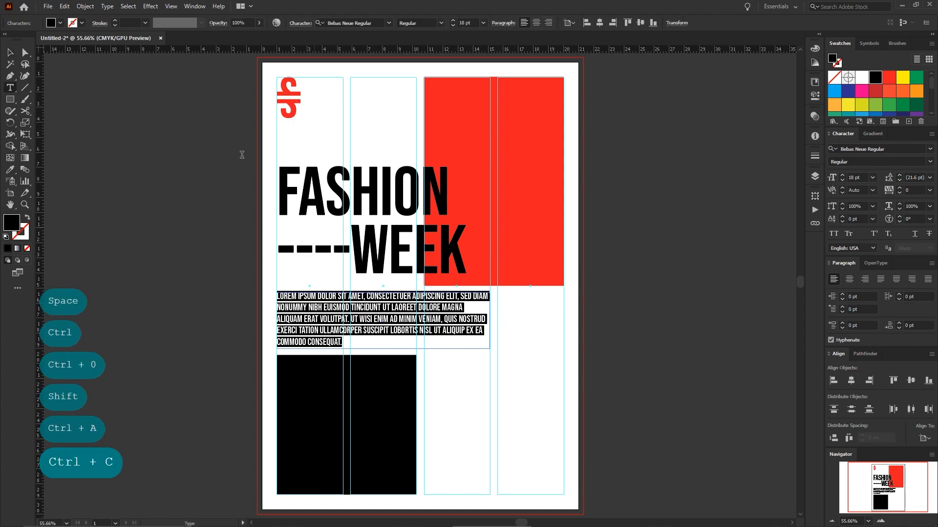
key(Escape)
click(511, 365)
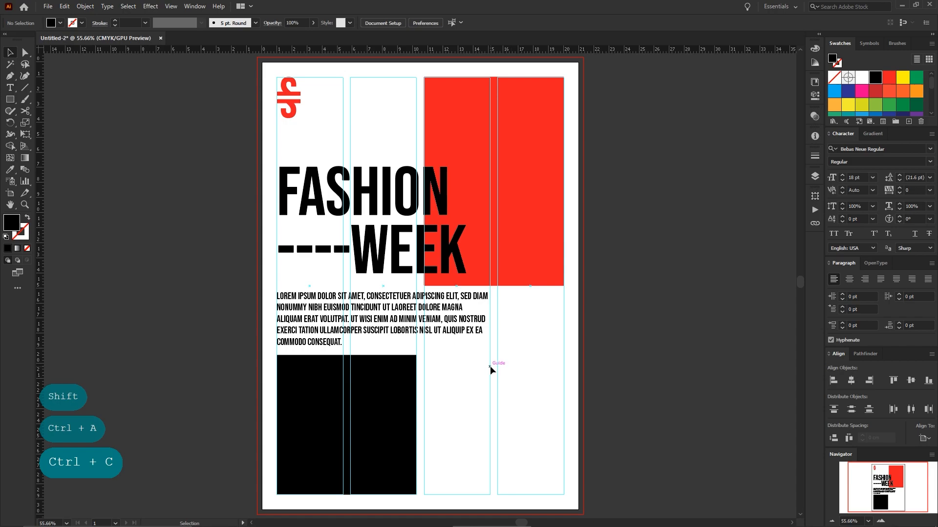
click(10, 88)
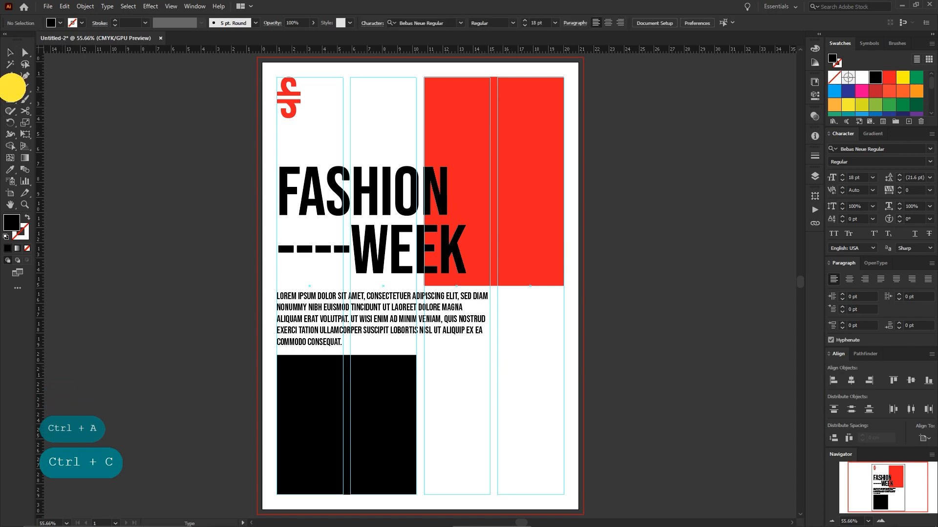
click(464, 374)
key(ctrl+v)
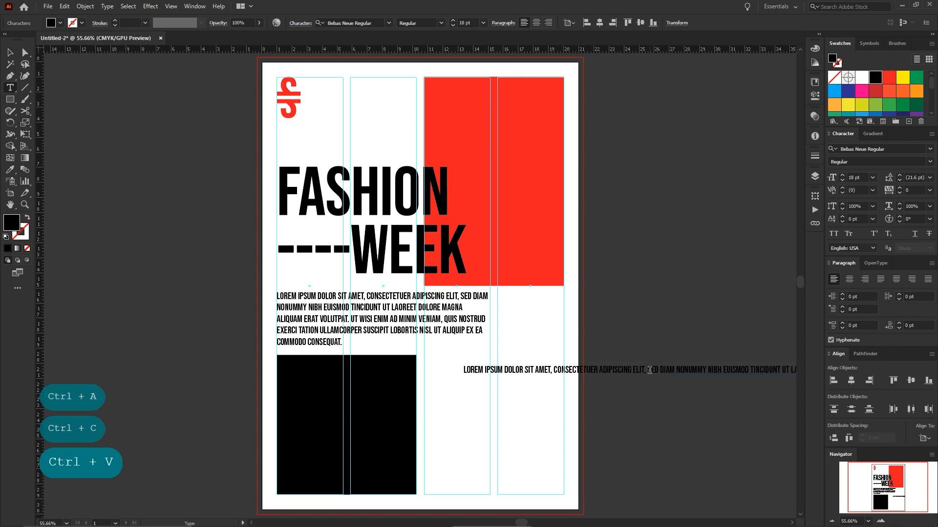
- Delete everything after "adipiscing elit" in the pasted text line
drag(649, 370, 767, 372)
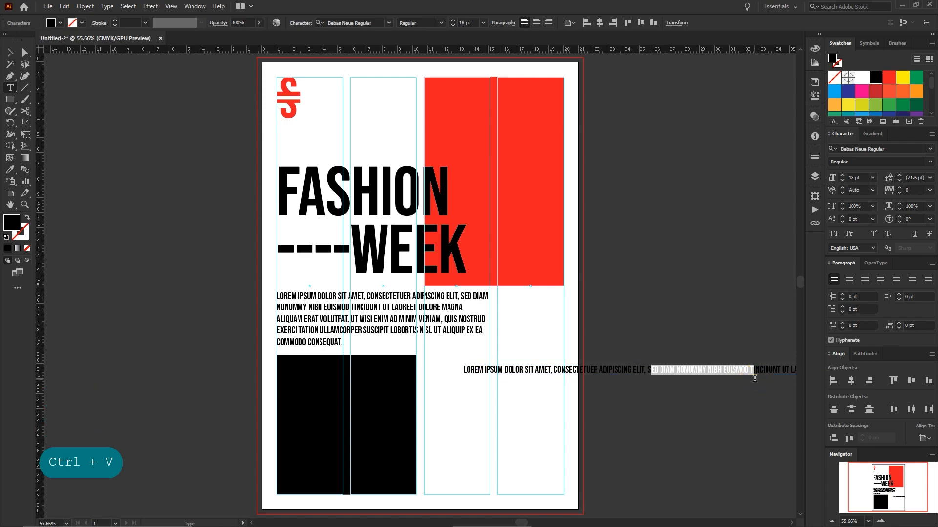
key(BackSpace)
drag(653, 370, 775, 372)
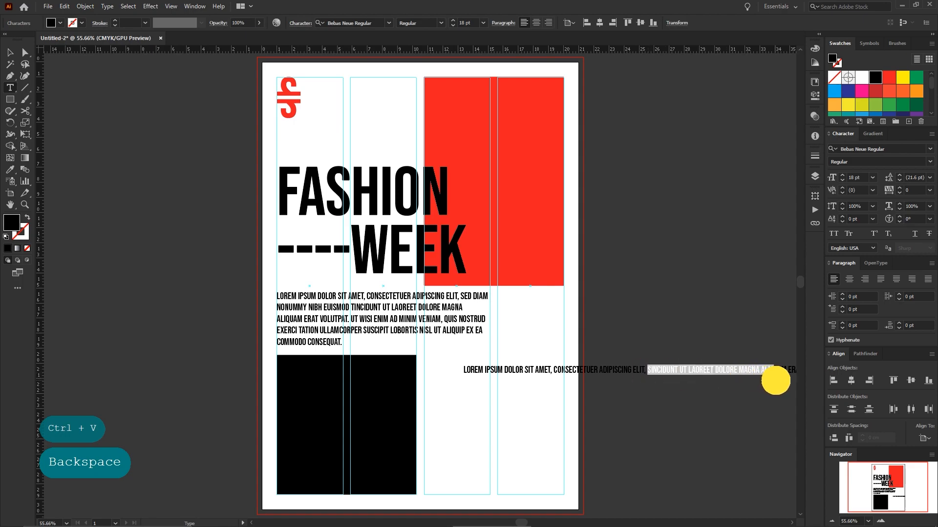
key(BackSpace)
drag(647, 370, 778, 382)
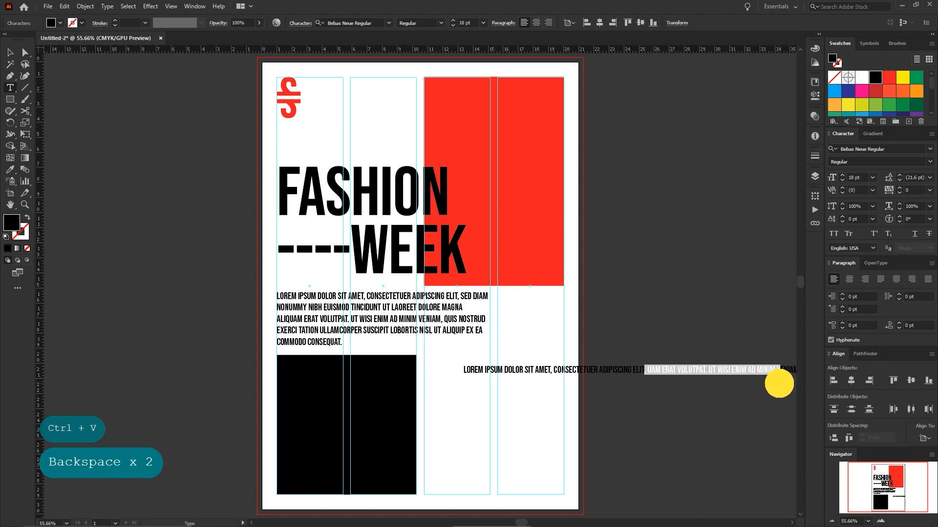
key(BackSpace)
drag(646, 370, 788, 375)
key(BackSpace)
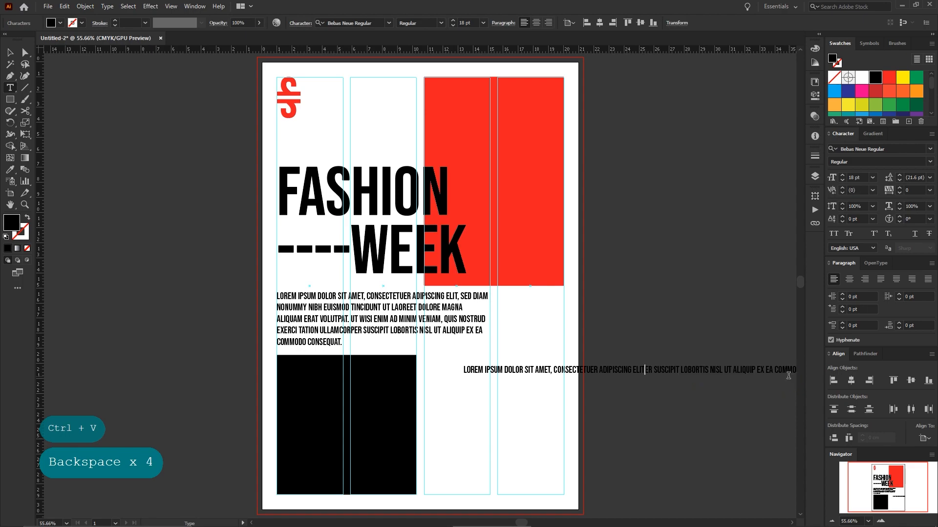
drag(645, 370, 785, 377)
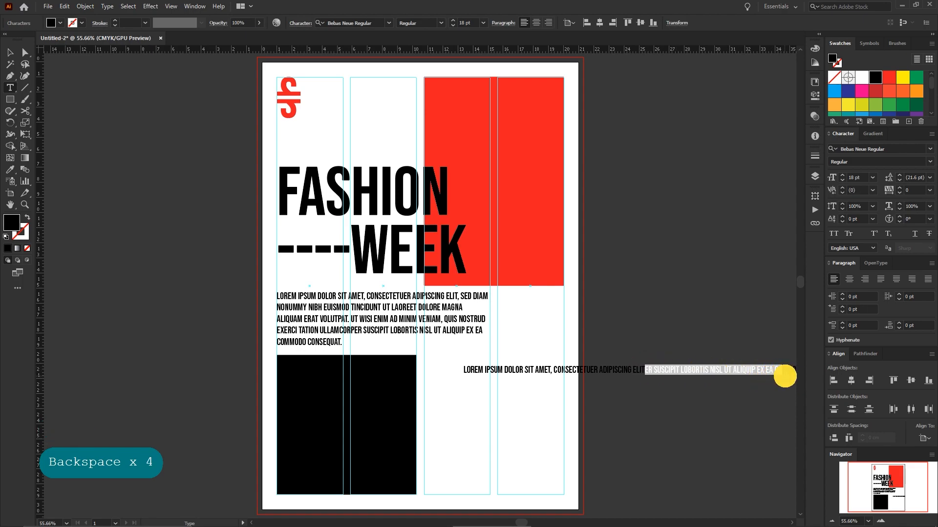
key(BackSpace)
drag(644, 370, 719, 375)
key(BackSpace)
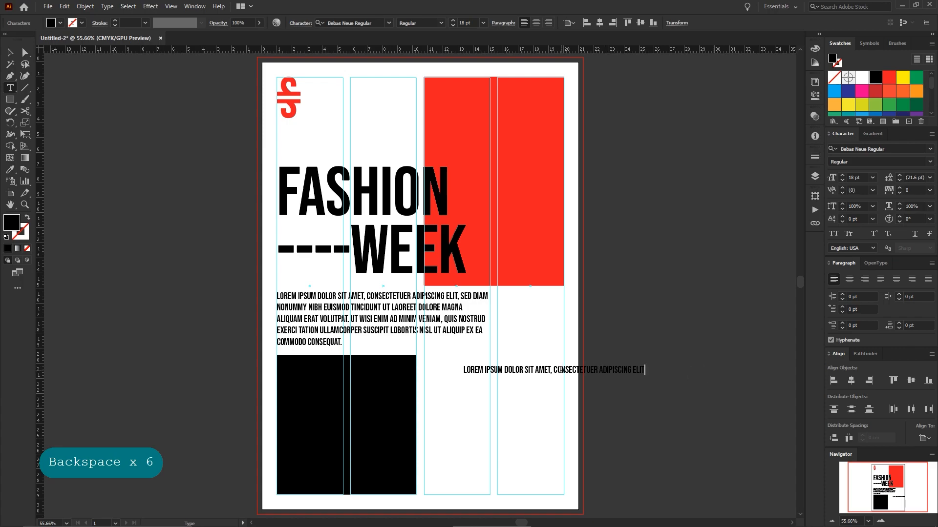
- Break the pasted text into two lines after "amet", removing the comma, and replace the final word "elit" with a period
click(552, 370)
key(BackSpace)
key(BackSpace)
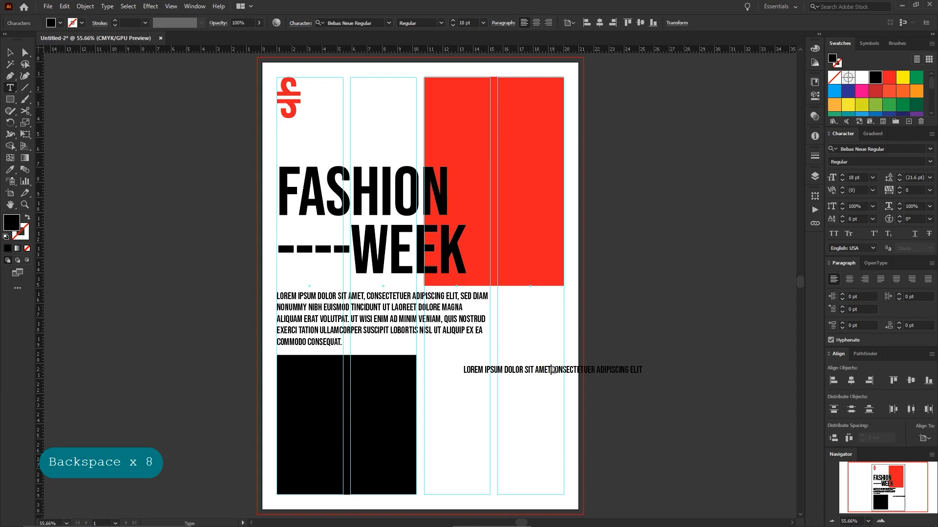
key(Return)
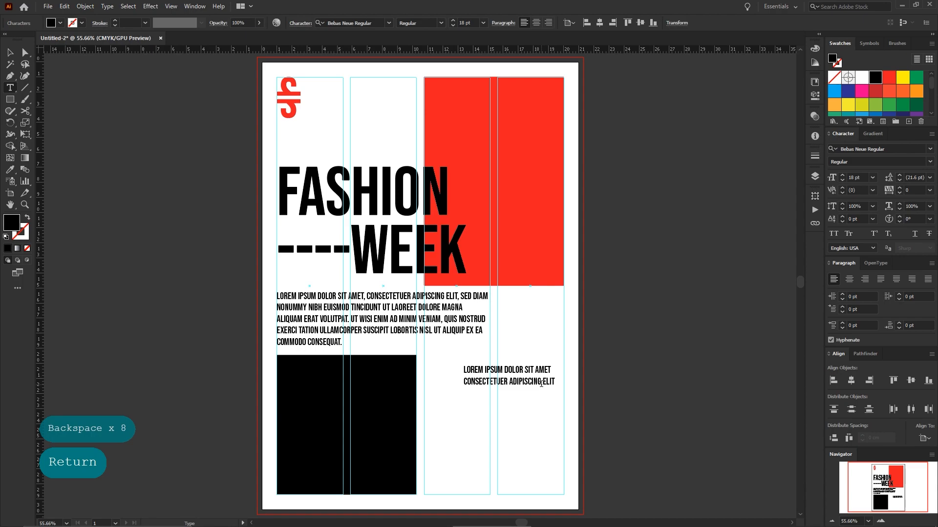
double_click(542, 382)
text(.)
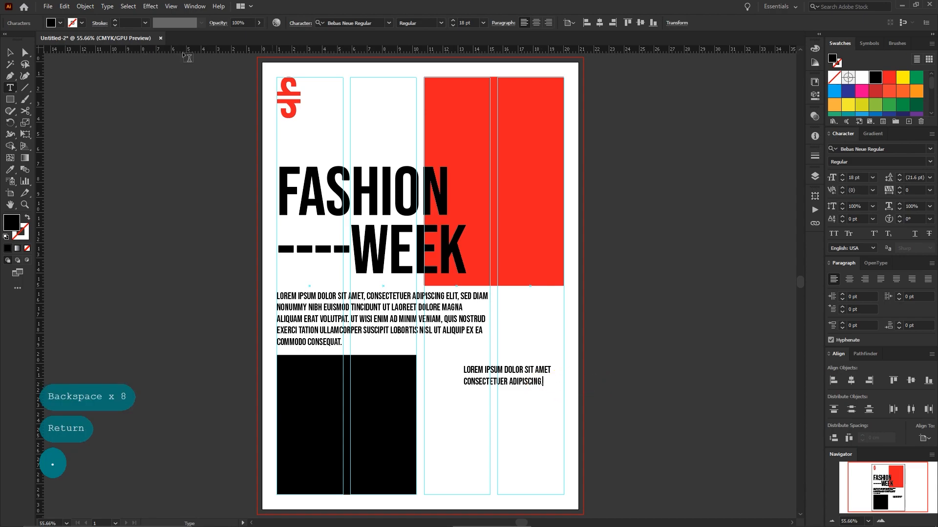
- Enlarge the two-line text proportionally to about 36 pt, overlapping the black square's right edge, and fill it red
click(10, 54)
drag(464, 370, 380, 371)
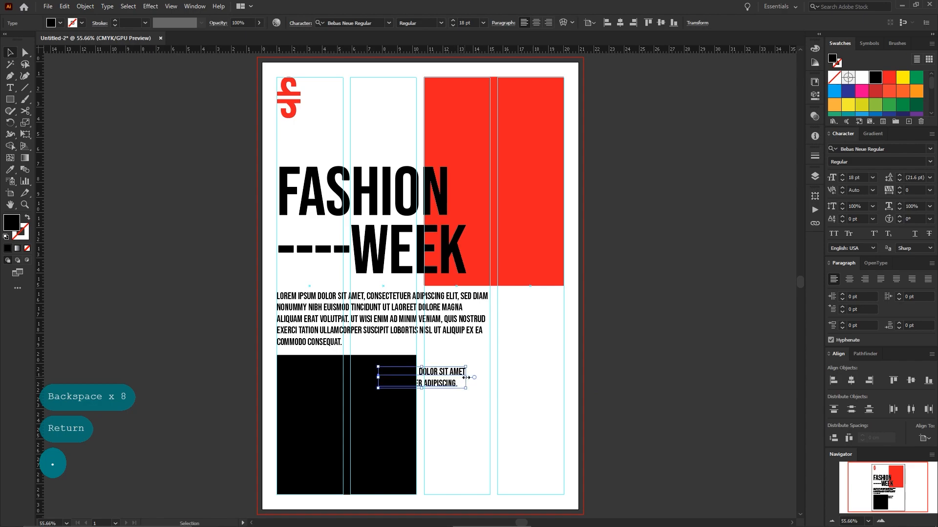
drag(467, 377, 555, 387)
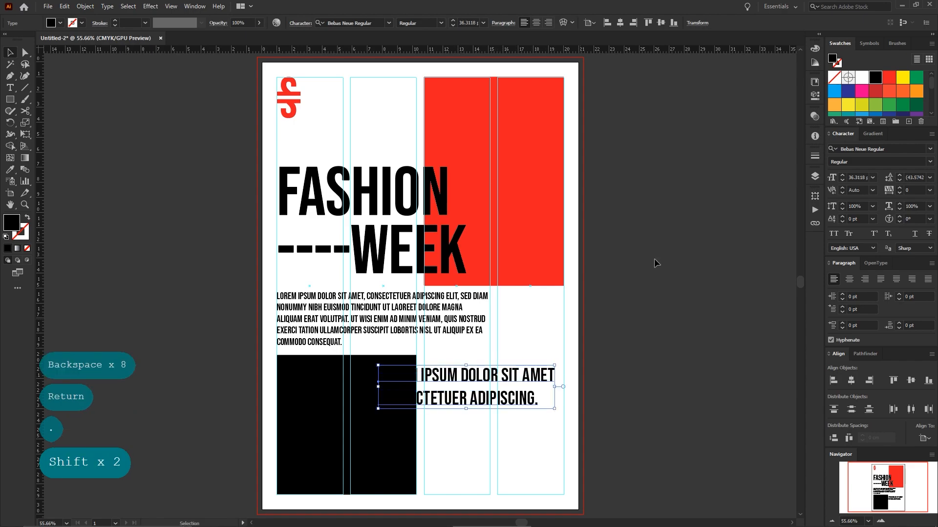
click(886, 79)
click(632, 362)
- Add a 10 pt placeholder area text block below the red text, as wide as the third column
key(space)
drag(632, 360, 634, 335)
key(ctrl)
drag(475, 413, 520, 394)
click(10, 87)
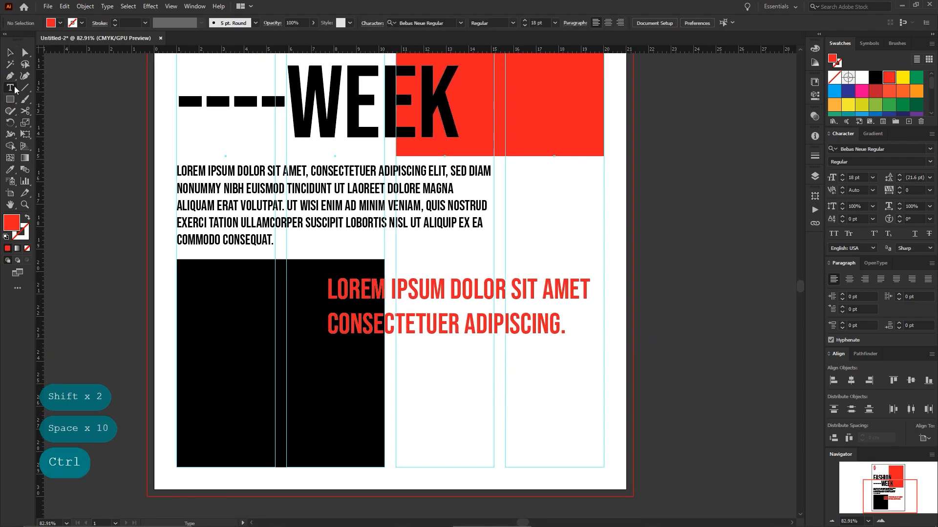
click(873, 178)
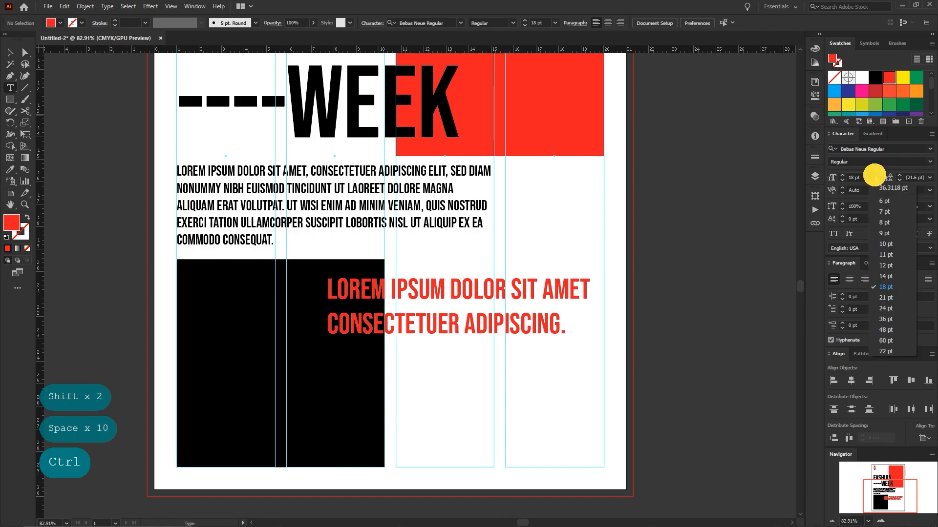
click(886, 243)
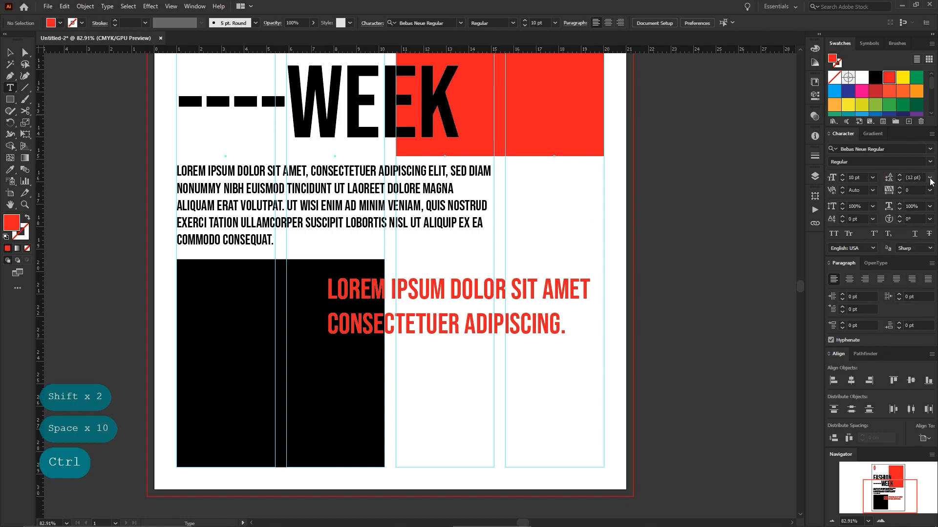
drag(396, 354, 493, 435)
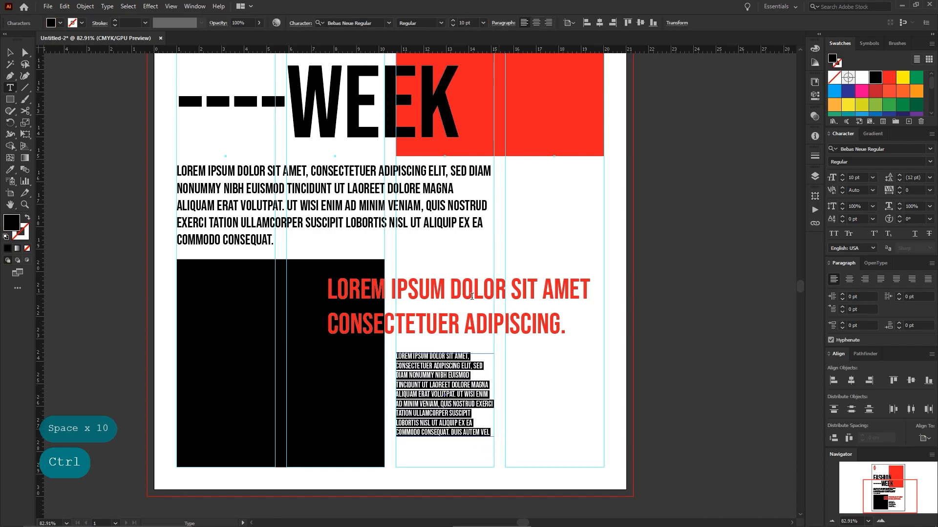
click(12, 51)
- Delete "Duis autem vel" from the end of the third column's small text block so it ends with "commodo consequat."
ctrl+click(471, 393)
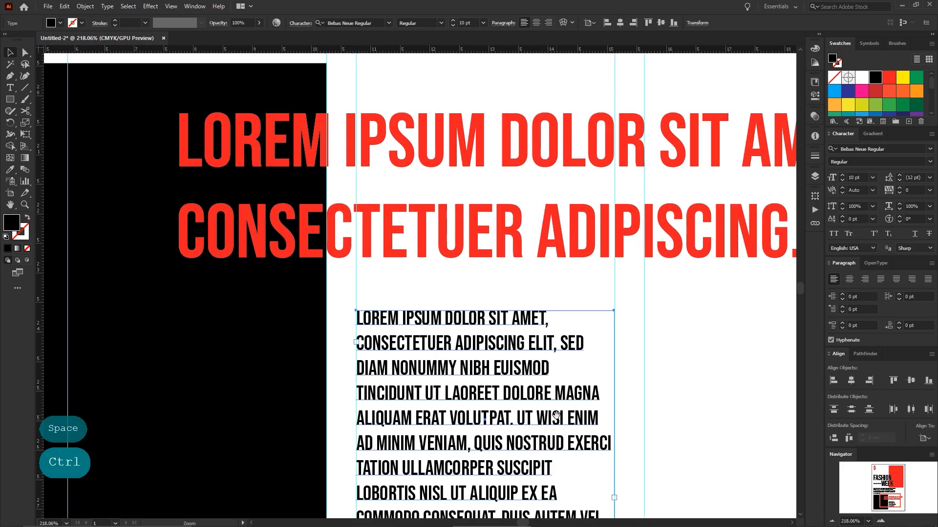
double_click(541, 250)
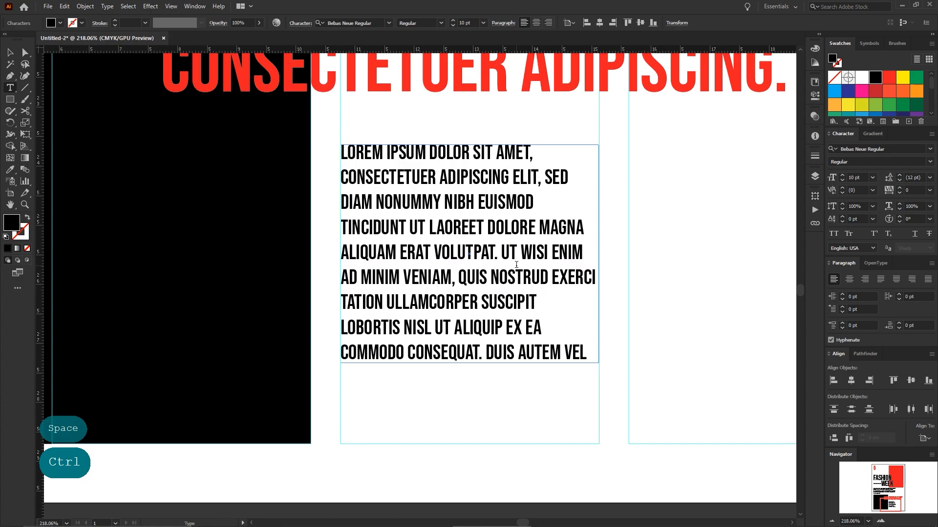
drag(493, 352, 613, 367)
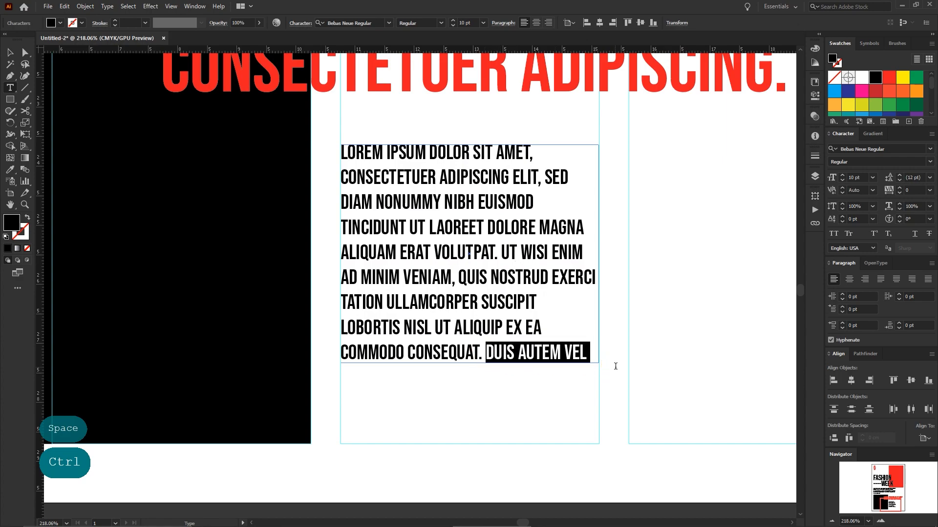
key(BackSpace)
key(BackSpace)
click(10, 52)
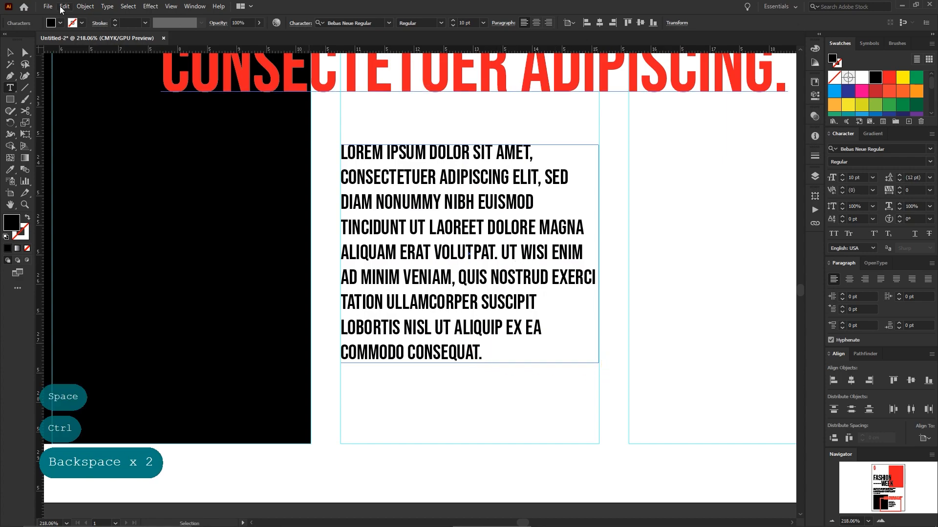
scroll(485, 268, down, 3)
drag(367, 257, 303, 257)
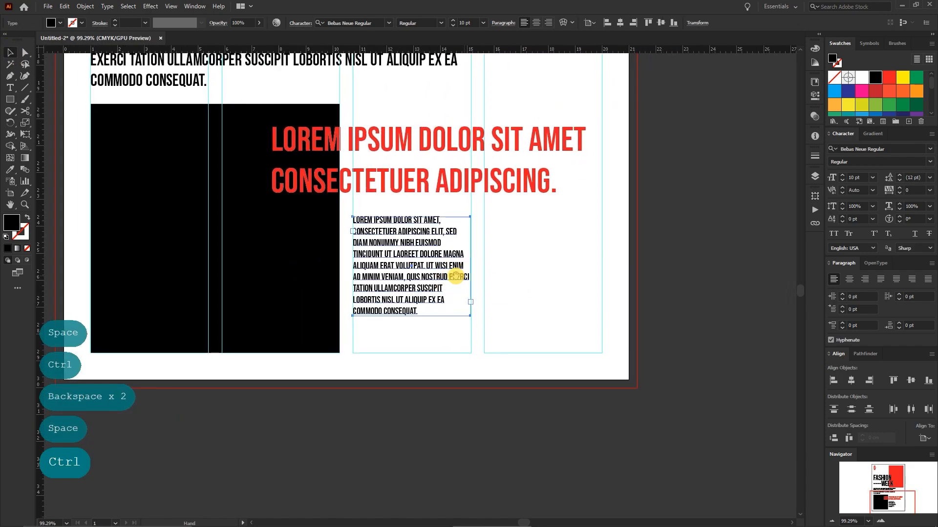
- Duplicate the third column's small text block into the fourth column at the same height
drag(414, 274, 546, 268)
click(551, 331)
drag(551, 331, 536, 350)
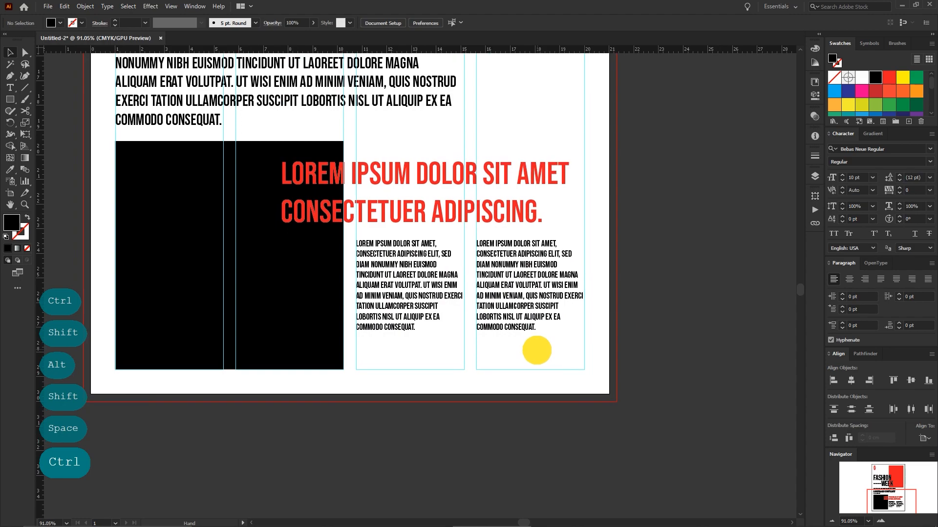
click(15, 91)
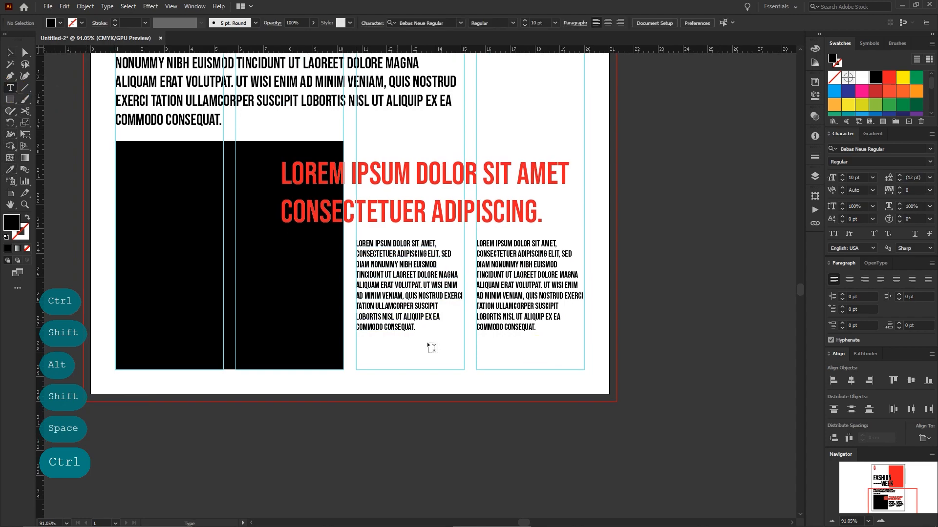
click(432, 352)
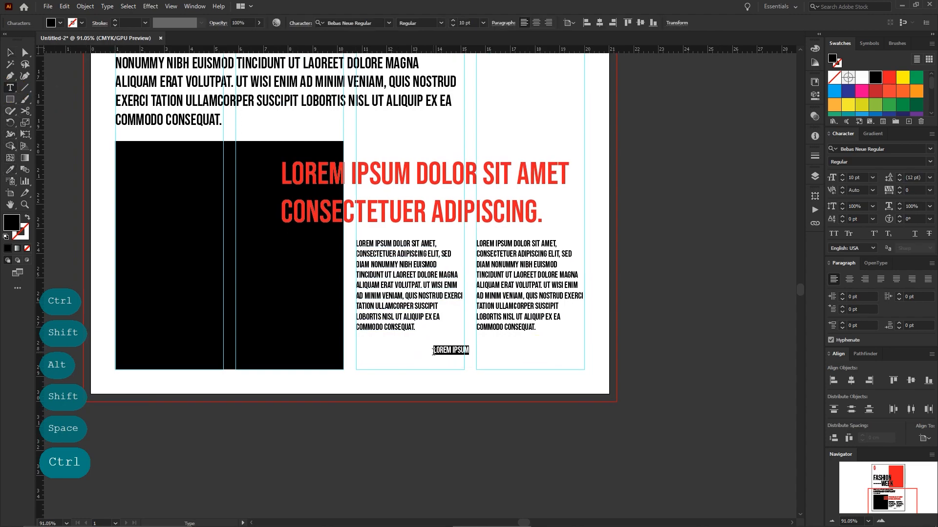
text(www)
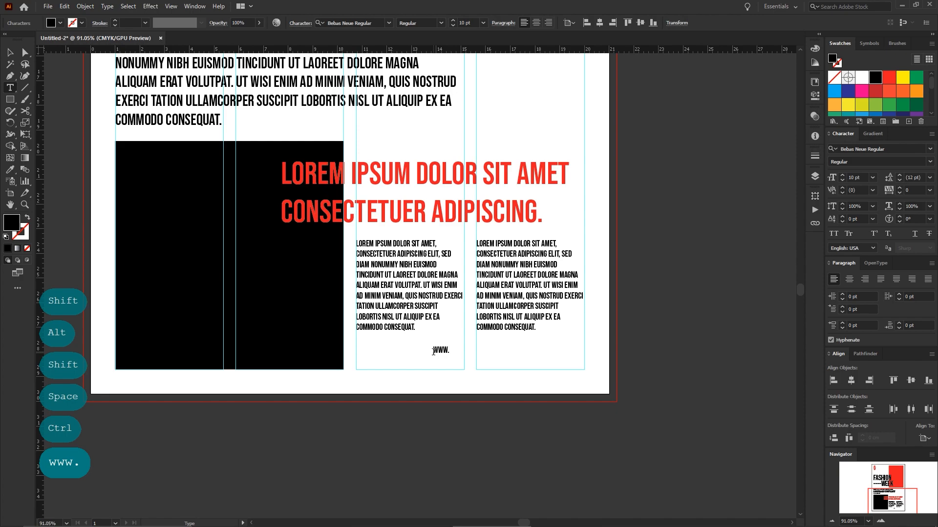
text(.yo)
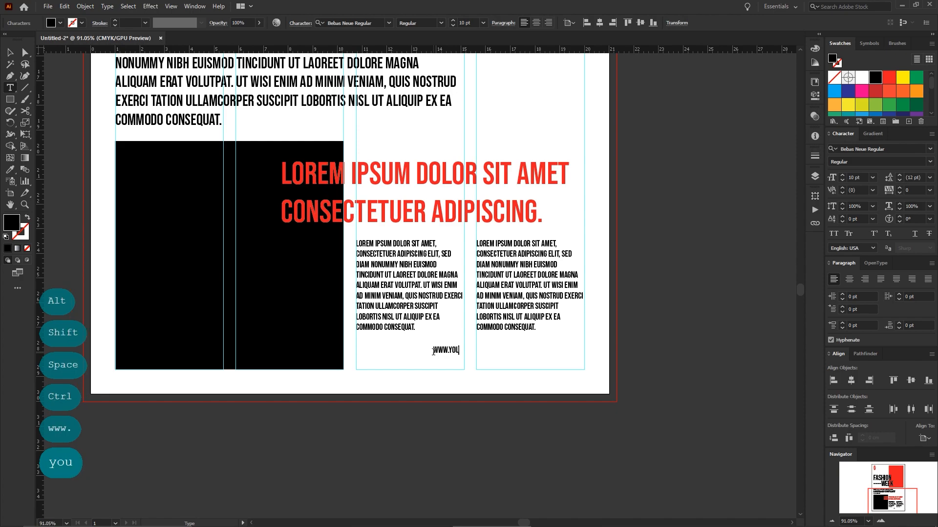
text(ursi)
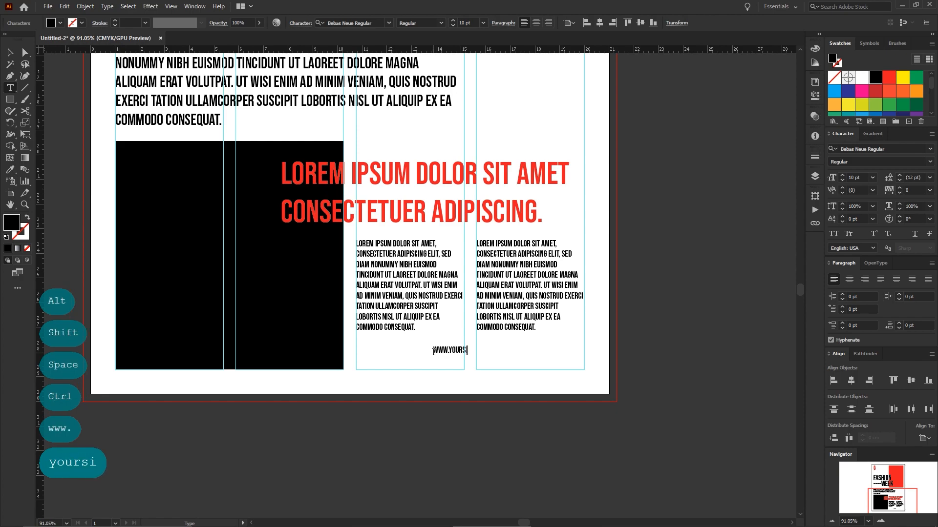
text(te.c)
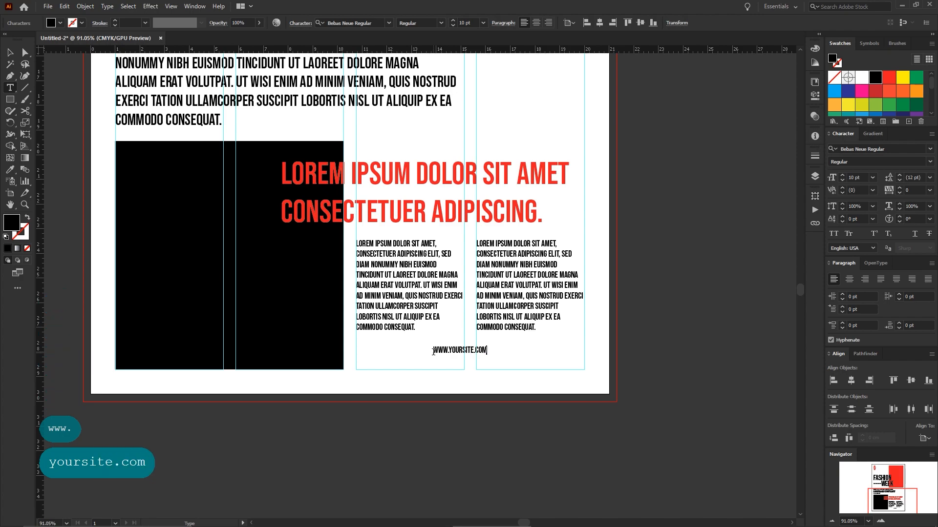
key(Escape)
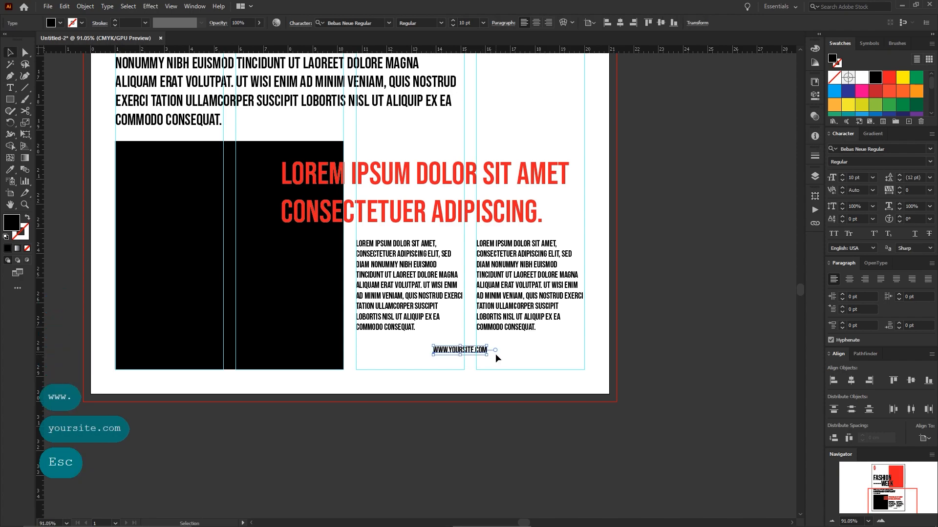
- Enlarge the website line proportionally to about 19 pt, move it to the bottom of the fourth column, and fill it red
click(508, 358)
drag(508, 358, 538, 362)
key(shift)
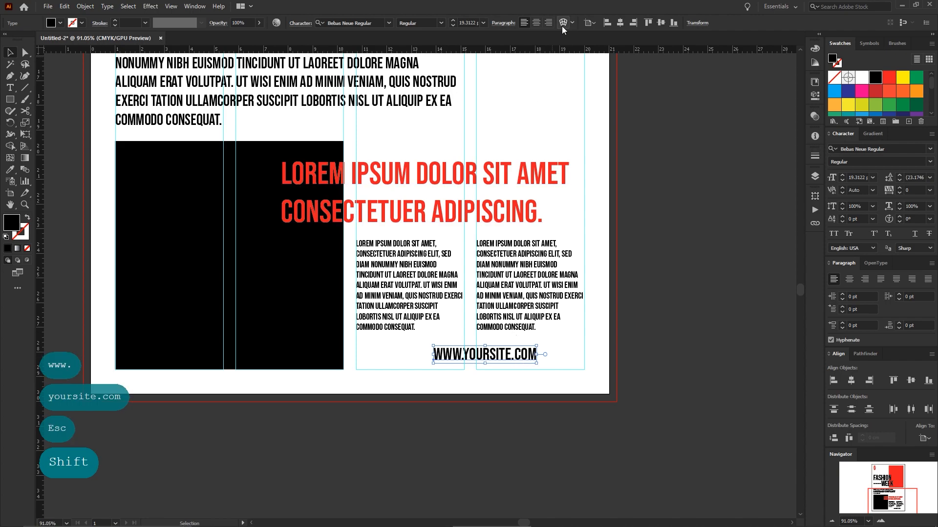
drag(482, 356, 638, 348)
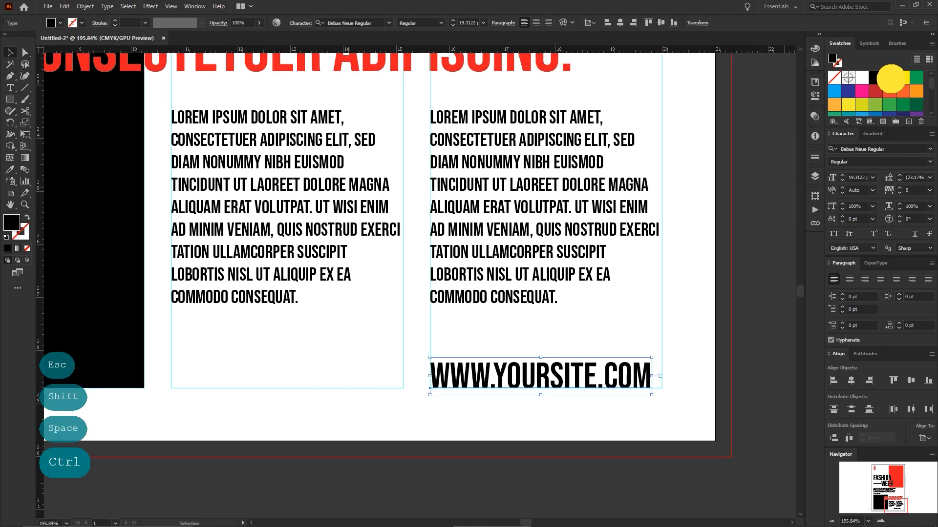
click(889, 79)
click(714, 274)
drag(714, 274, 570, 277)
- Set the leading of the two-line red subheading to 38 pt
click(569, 276)
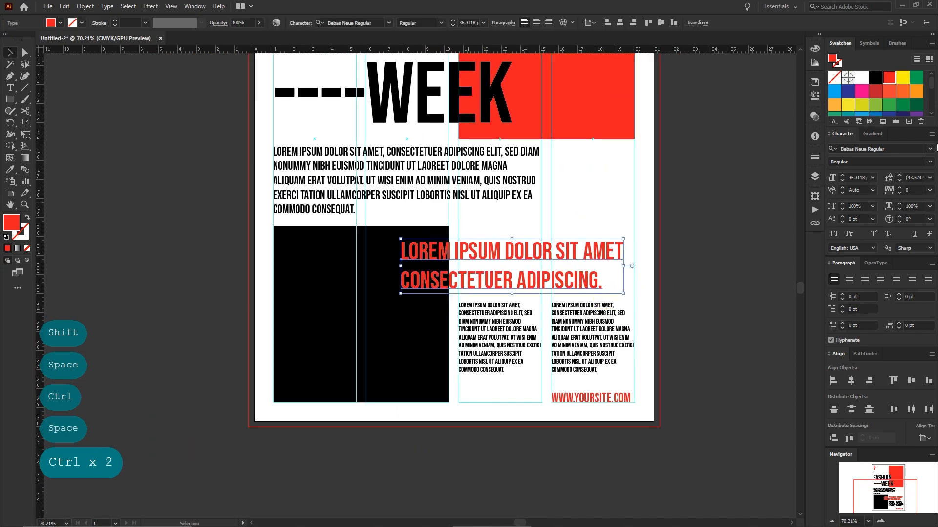
click(899, 180)
click(899, 180)
click(678, 266)
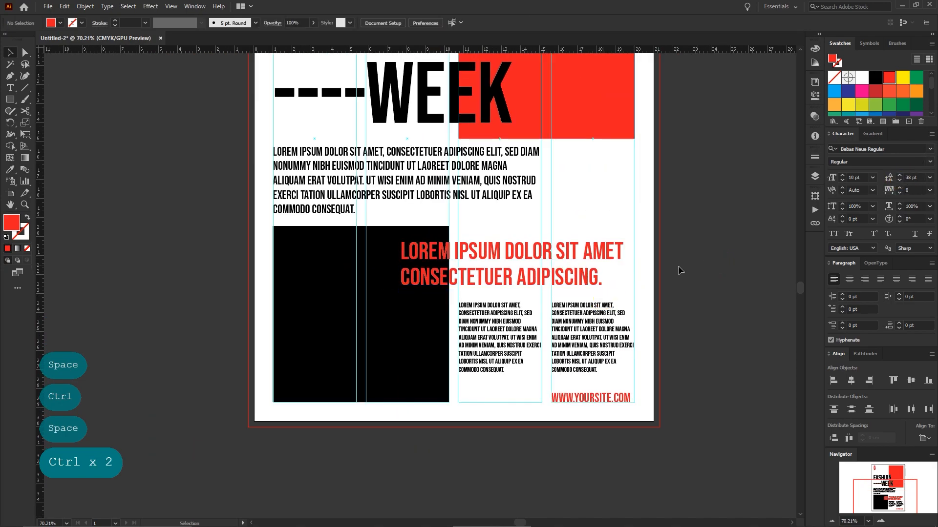
- Move the two small text blocks up closer to the red subheading, and shift the subheading and both blocks up together slightly
drag(655, 329, 498, 327)
drag(572, 332, 570, 325)
shift+click(491, 273)
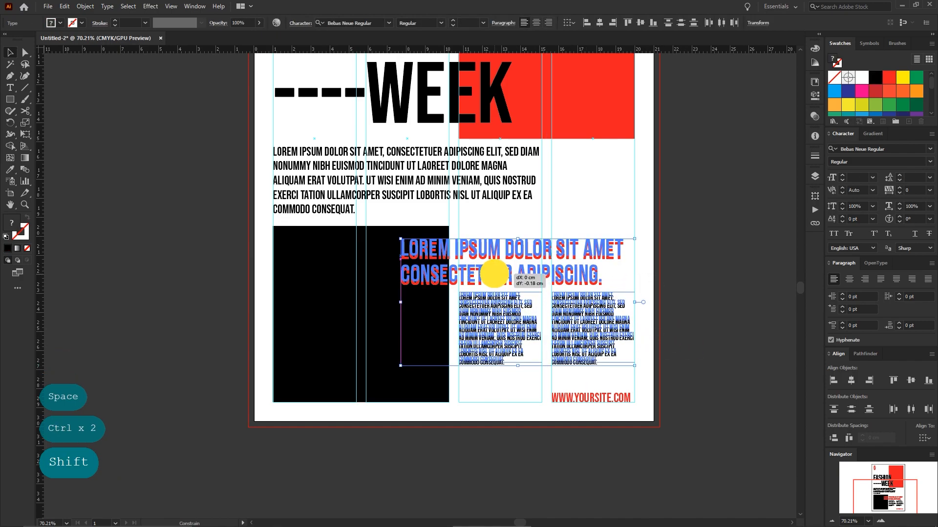
click(694, 305)
drag(614, 181, 643, 345)
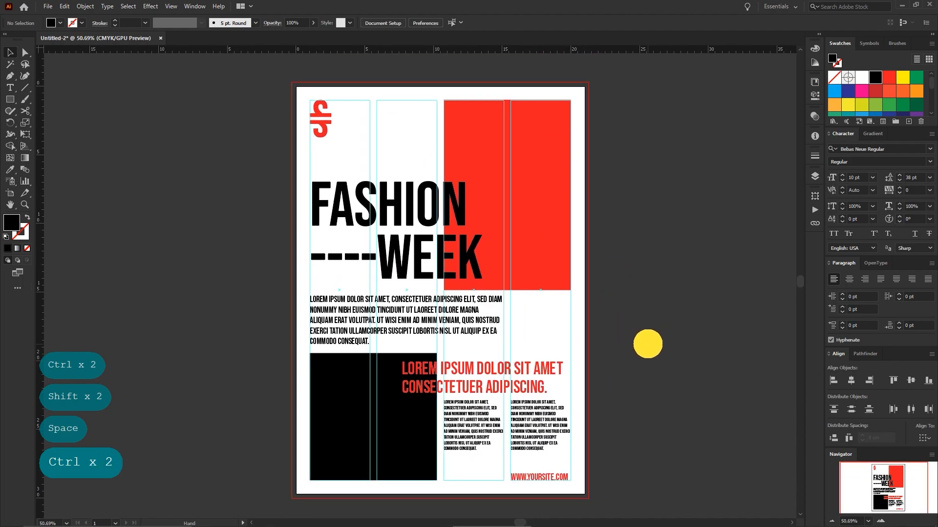
key(ctrl+0)
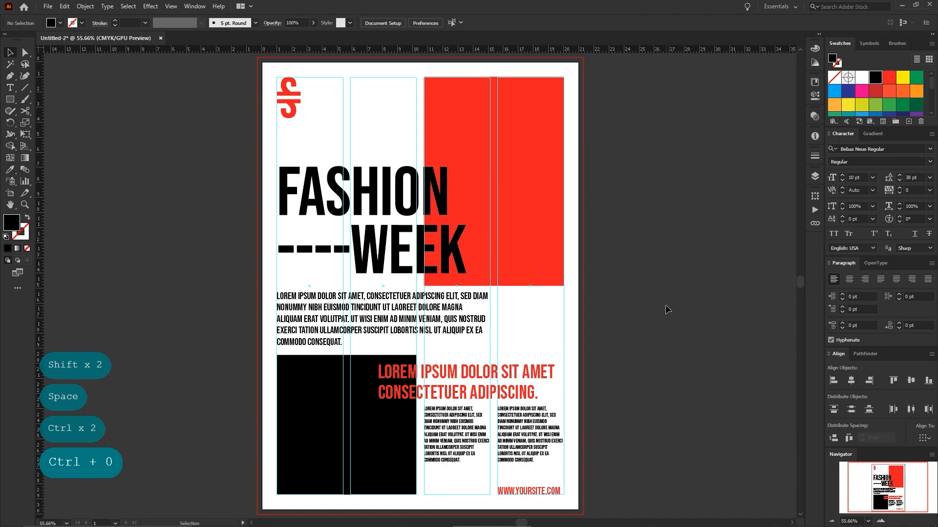
- Move the red subheading horizontally so it starts at the second column's left edge
drag(513, 380, 464, 373)
key(shift)
click(611, 360)
key(space)
drag(611, 360, 615, 351)
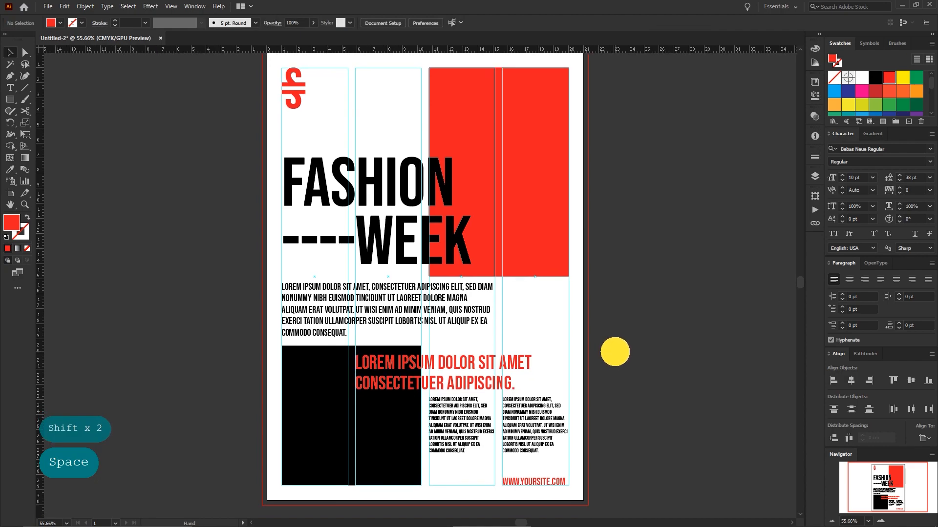
- Nudge the two small text blocks down four steps to add space below the red subheading
click(439, 421)
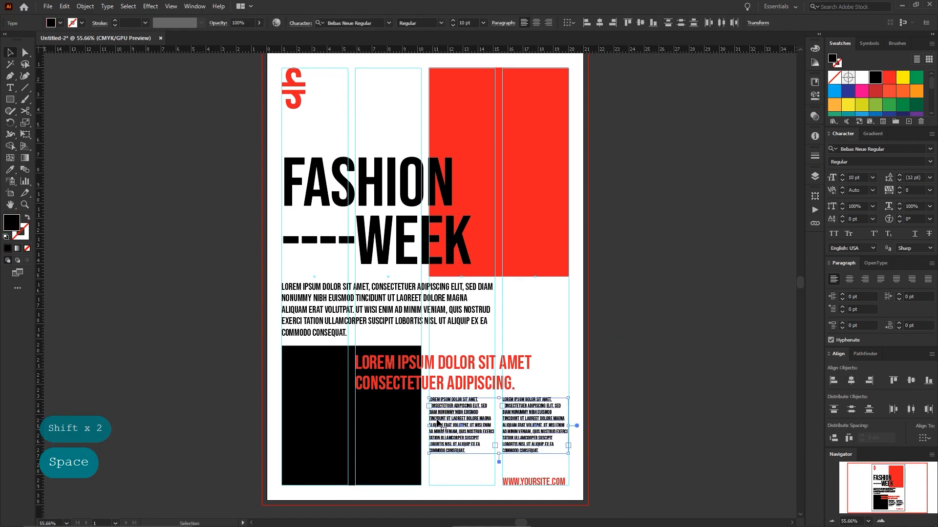
key(Down)
key(Down)
key(Down)
key(Down)
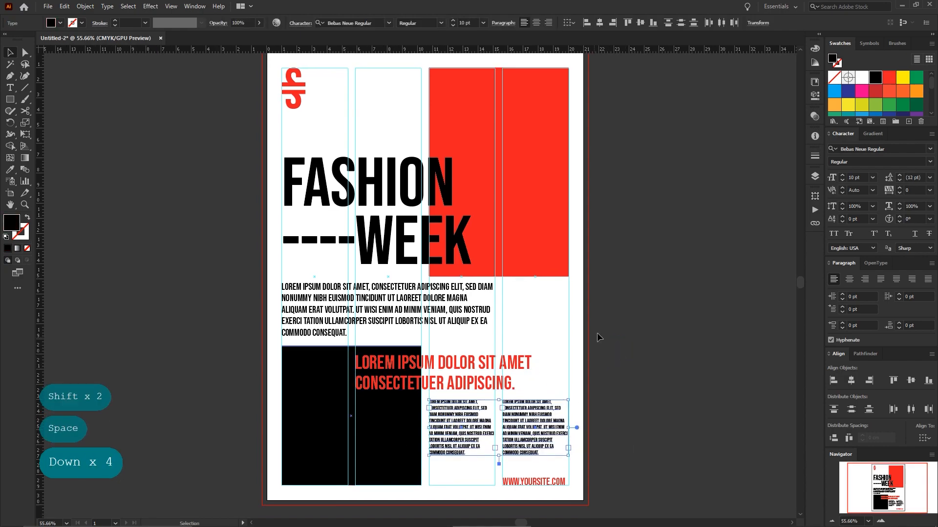
click(613, 306)
- Draw a small black square about 0.33 cm wide at the second column's left edge, near the top of the poster
key(space)
drag(385, 97, 482, 231)
key(ctrl)
click(12, 99)
key(space)
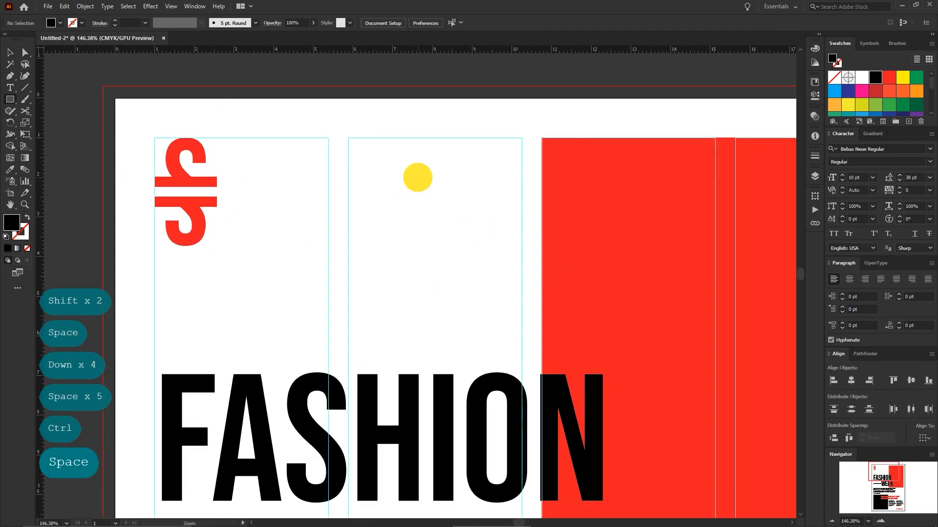
key(ctrl)
click(416, 176)
click(320, 153)
- Copy the small square into a row of four across the second column and distribute them with equal horizontal spacing
mouse_move(320, 153)
mouse_down()
mouse_move(331, 161)
mouse_move(460, 153)
mouse_move(568, 161)
mouse_up()
key(shift)
key(v)
click(379, 159)
click(531, 168)
drag(579, 194, 292, 128)
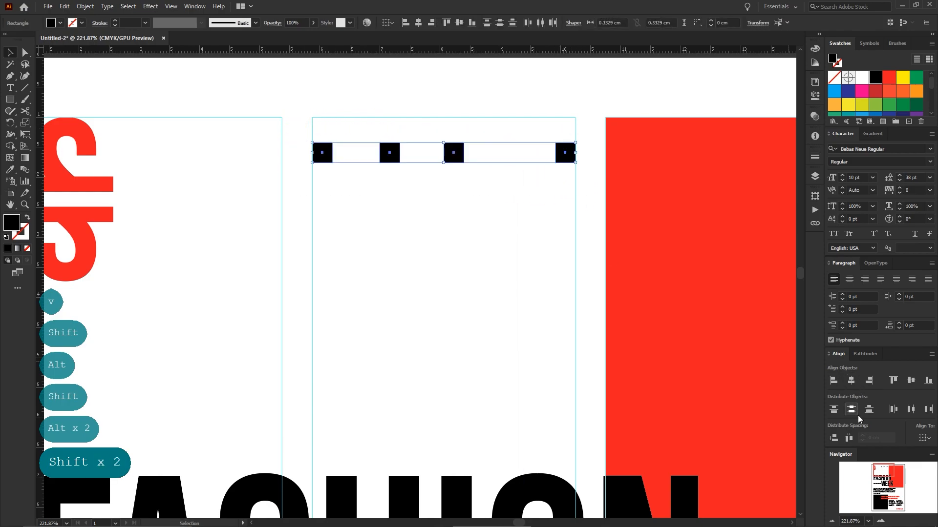
click(848, 437)
click(470, 248)
- Draw a black spacer square about 1.01 cm wide spanning the gap between the first two small squares, touching the row's underside
key(m)
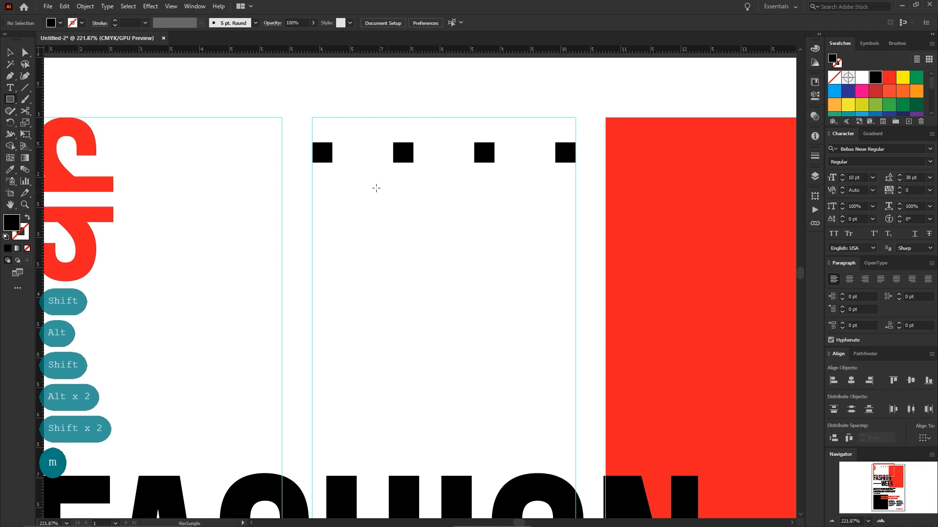
drag(332, 164, 393, 226)
drag(393, 178, 393, 178)
key(v)
ctrl+click(361, 181)
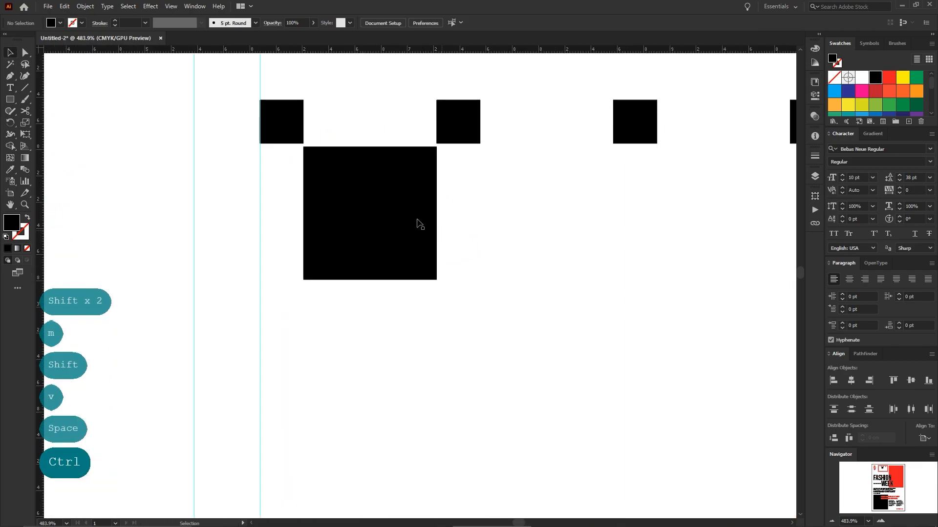
drag(417, 221, 410, 209)
drag(555, 207, 459, 198)
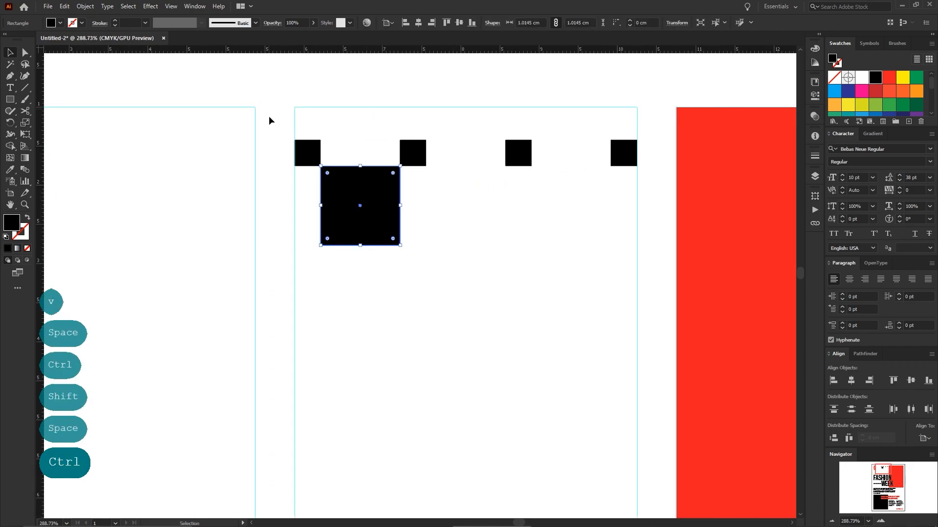
- Copy the row of squares below the spacer, and duplicate the new row with the spacer downward for a third row
drag(268, 123, 606, 156)
drag(423, 158, 434, 263)
drag(638, 294, 293, 215)
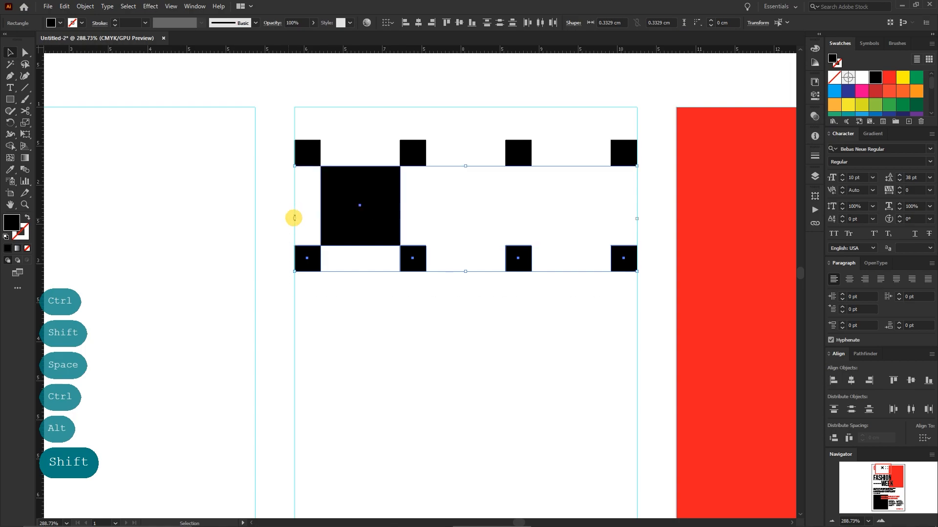
drag(355, 211, 389, 396)
- Delete both spacer squares and group the twelve small squares
drag(517, 291, 468, 313)
key(BackSpace)
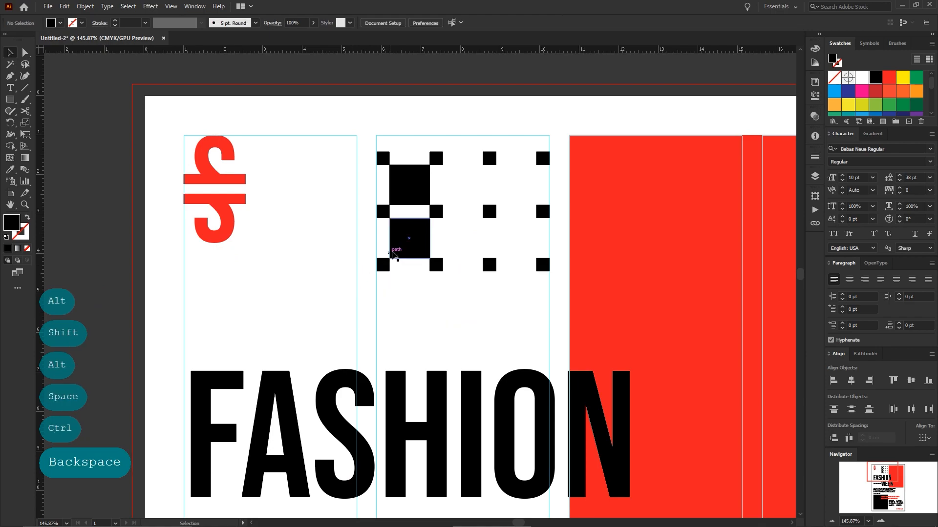
click(419, 210)
key(BackSpace)
drag(359, 134, 550, 274)
key(ctrl+g)
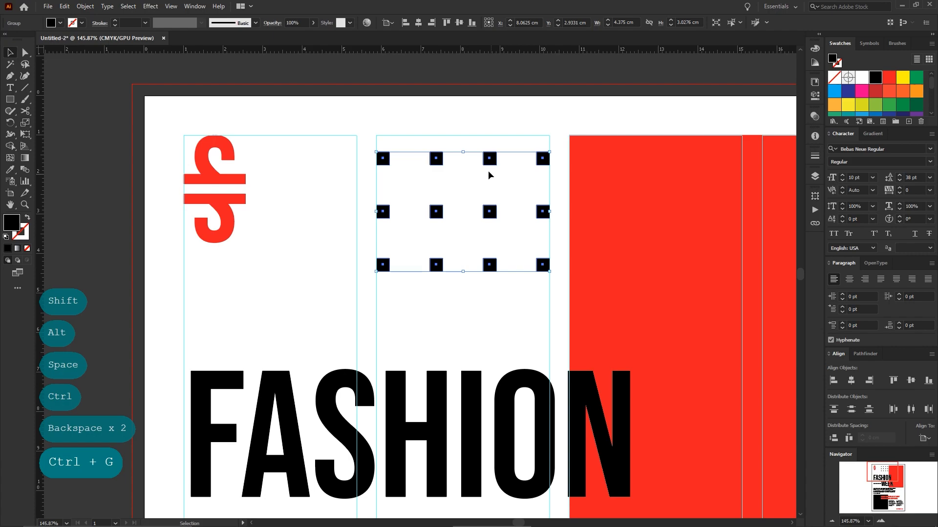
- Move the grid of squares straight up to the artboard's top edge, try a red fill, and set the fill back to black
drag(486, 160, 482, 105)
click(891, 81)
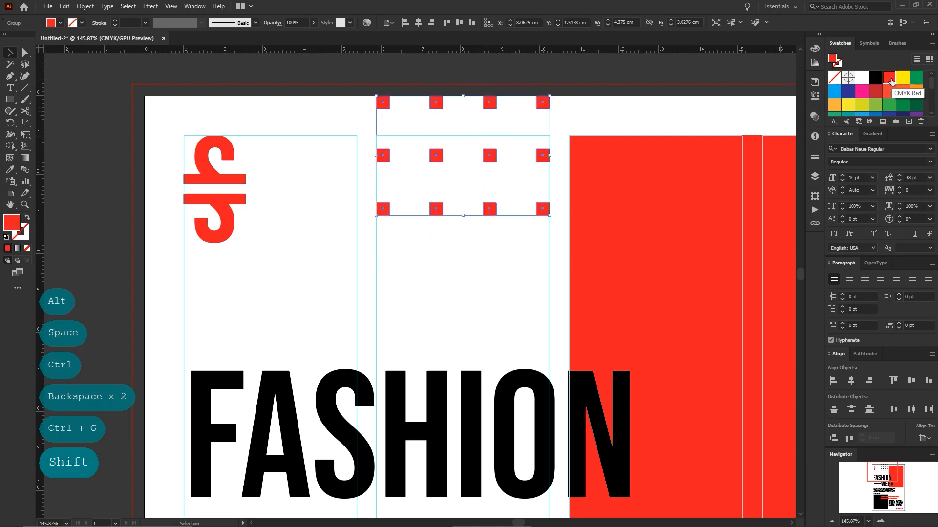
click(875, 77)
- Copy the grid to the artboard's left edge over the large black square, align it with the square's bottom, and fill it red
scroll(497, 278, down, 5)
drag(377, 275, 366, 452)
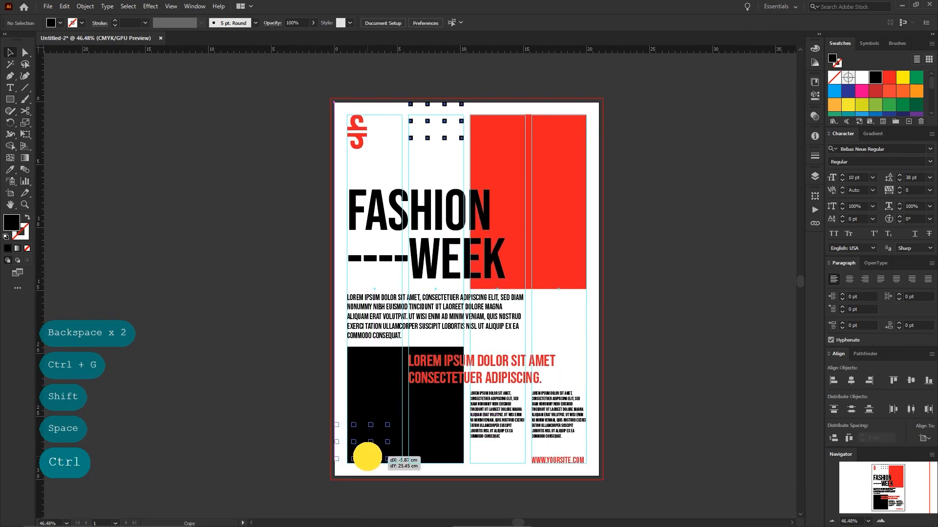
scroll(366, 453, up, 5)
drag(419, 437, 419, 452)
click(889, 78)
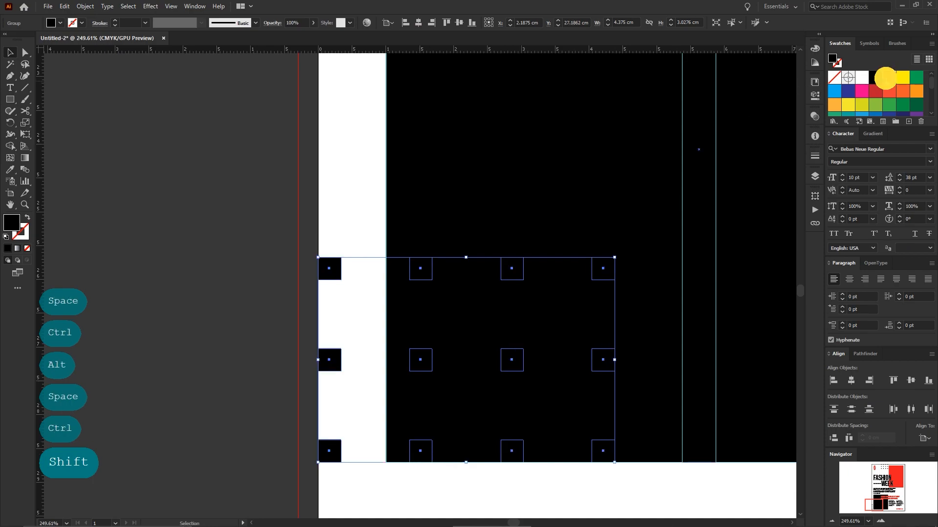
scroll(423, 264, down, 6)
click(332, 229)
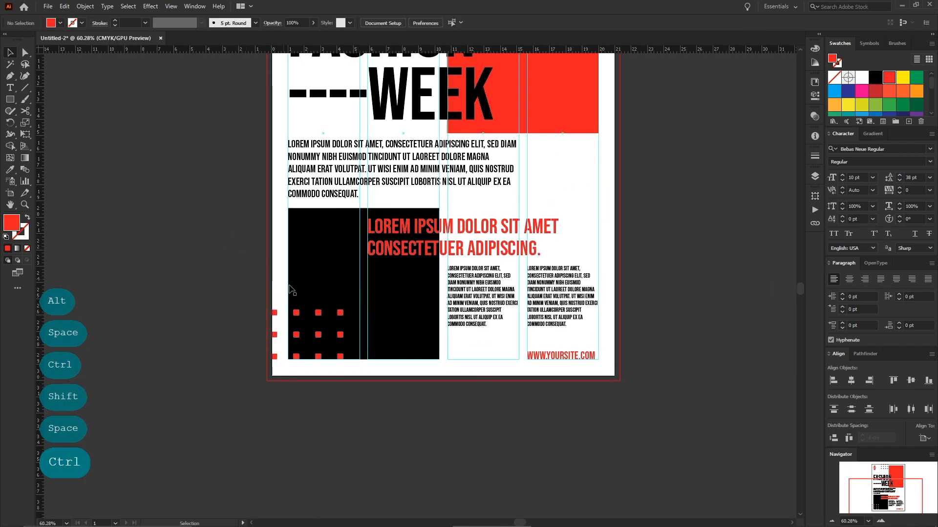
- Copy the red grid to the artboard's right edge, overlapping the red rectangle's lower-right corner, and fill the copy black
drag(294, 313, 566, 112)
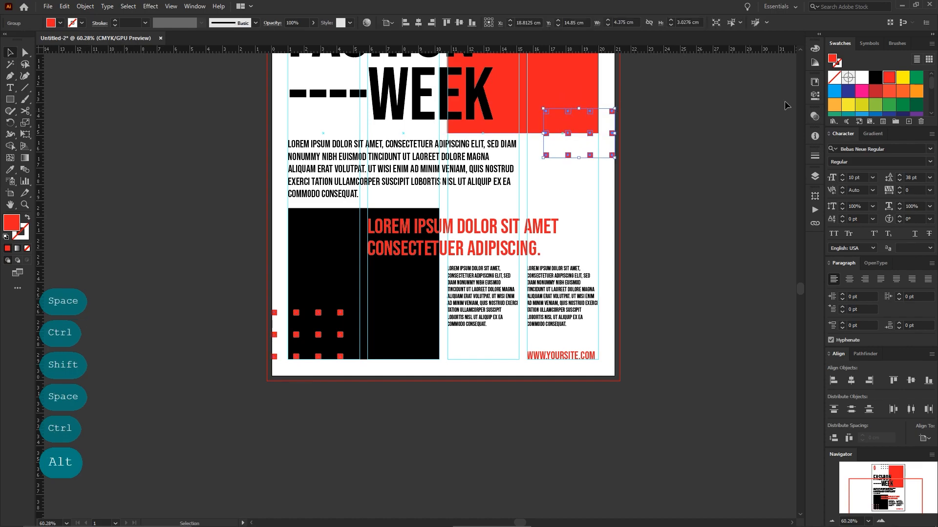
click(875, 78)
click(712, 186)
scroll(649, 309, down, 3)
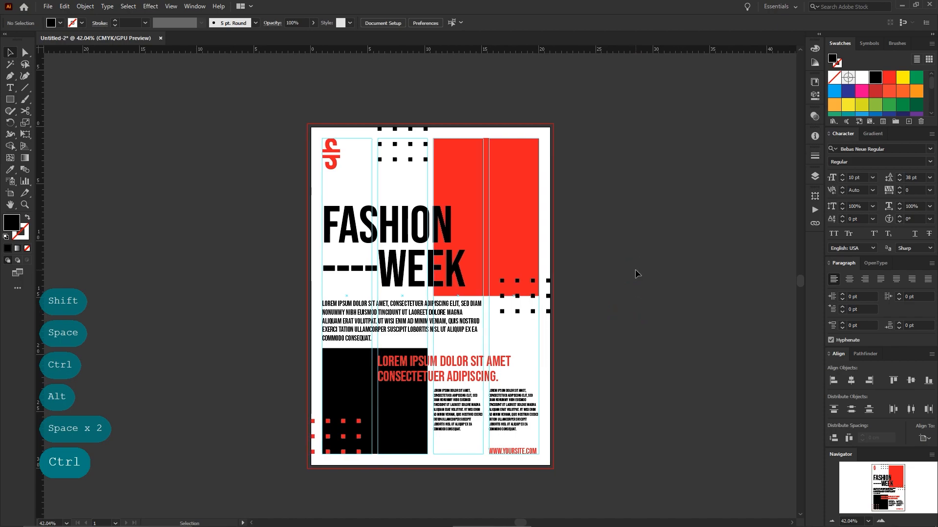
- Hide the guides to view the poster layout without column lines
key(ctrl+semicolon)
ctrl+click(481, 307)
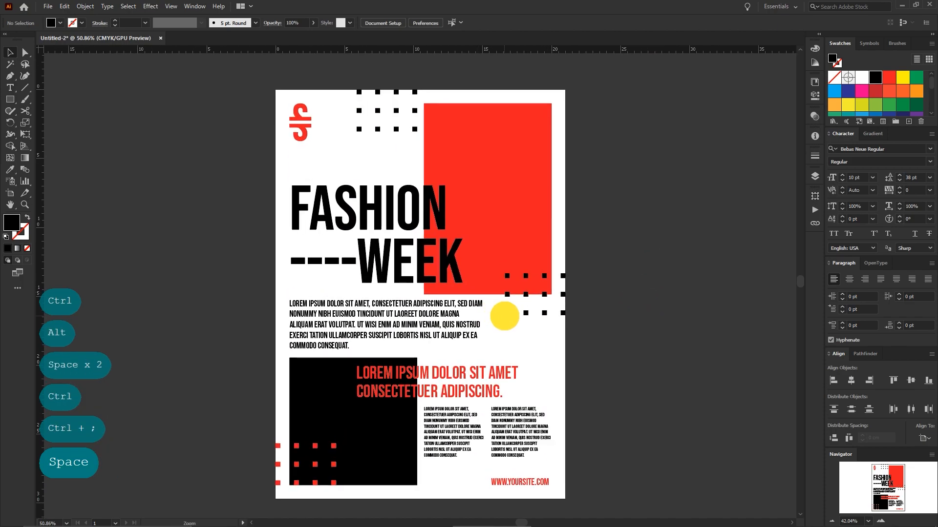
key(ctrl)
drag(616, 306, 618, 296)
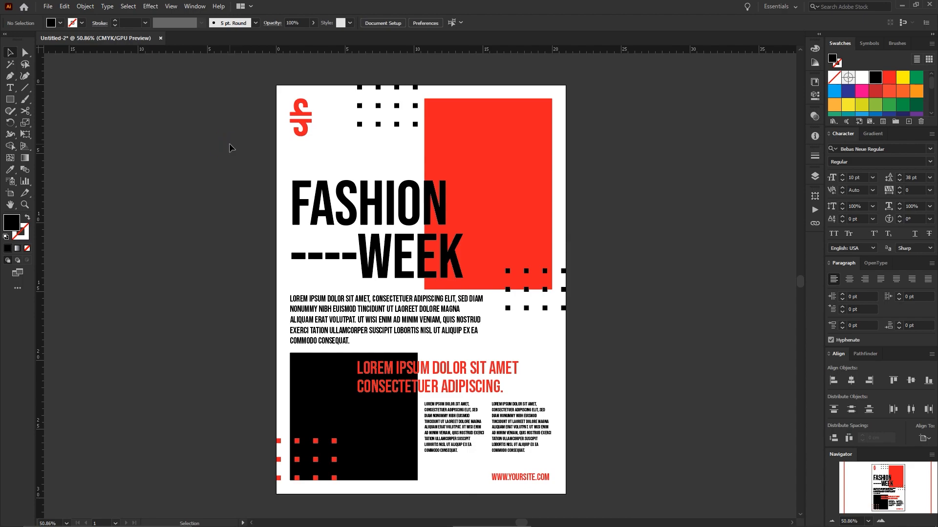
- Place the 3022 photo at about 21 × 14 cm over the red rectangle, with the dancing woman inside the rectangle's area
click(48, 6)
click(84, 174)
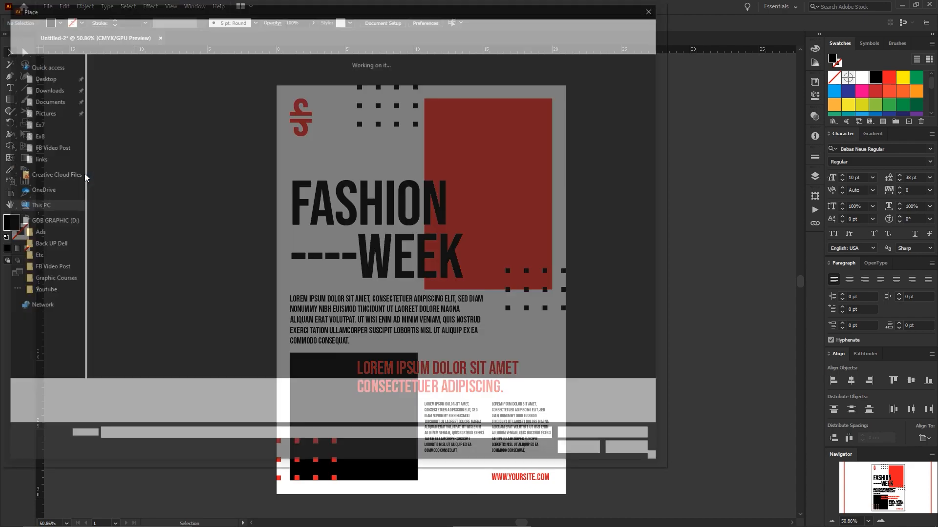
double_click(215, 78)
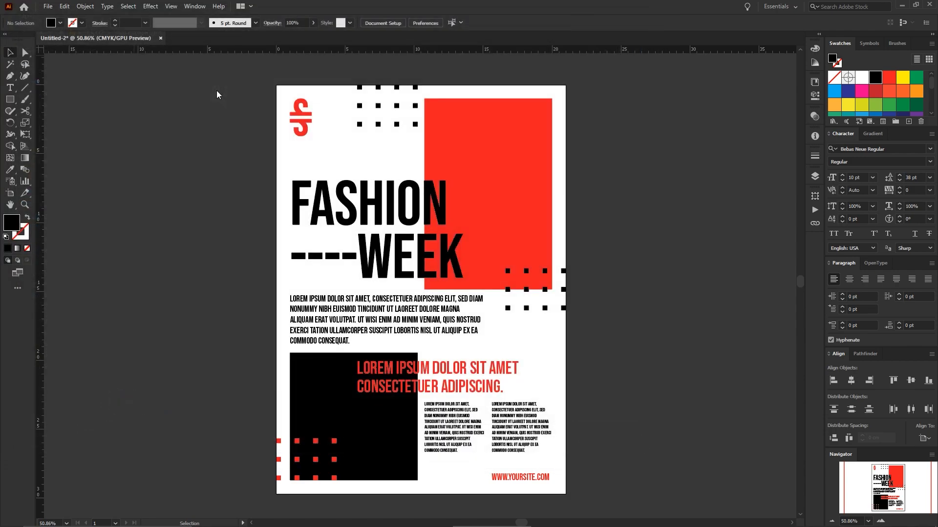
drag(473, 81, 673, 214)
drag(634, 159, 553, 174)
drag(492, 229, 491, 289)
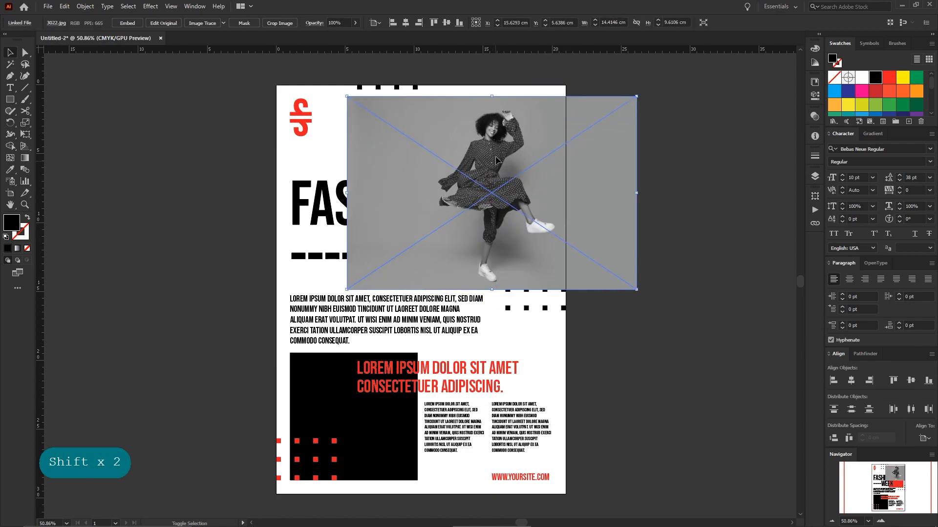
drag(502, 142, 485, 136)
- Send the photo to the back and clip it with the red rectangle as a clipping mask
right_click(490, 136)
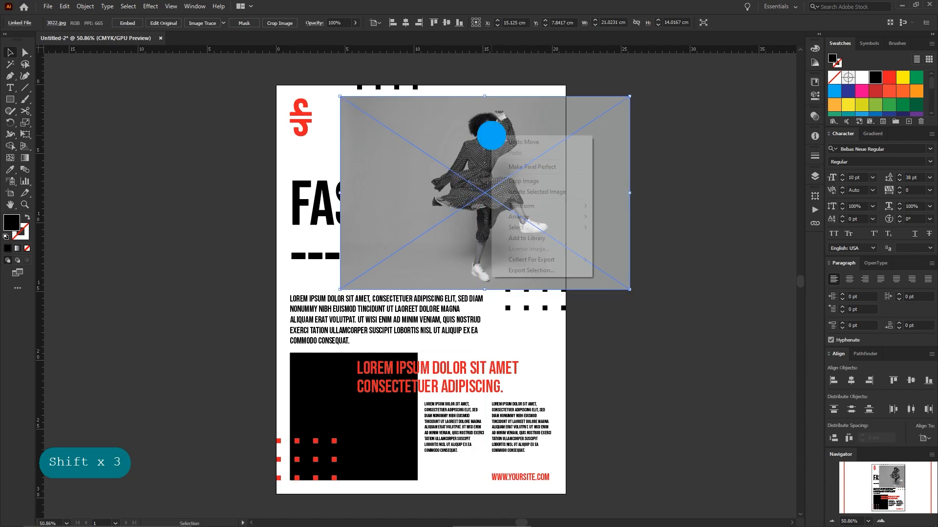
mouse_move(547, 209)
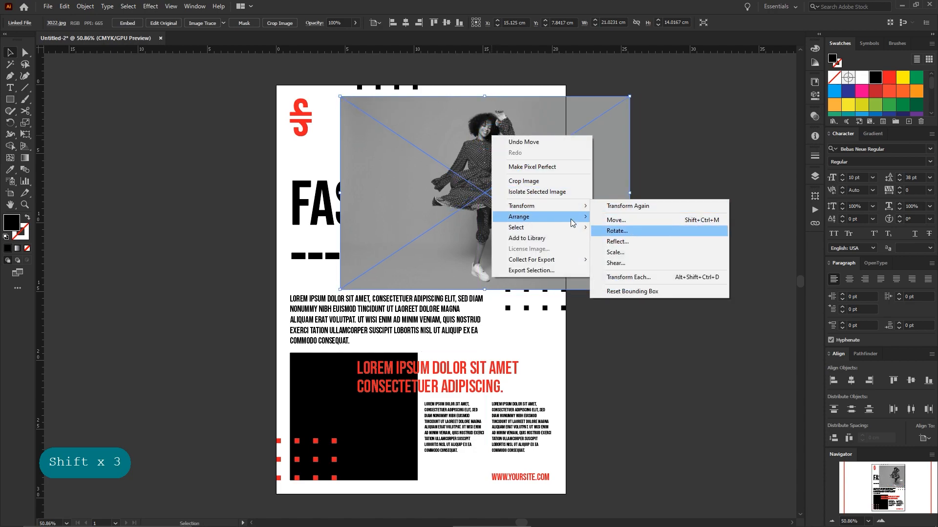
mouse_move(573, 218)
click(631, 253)
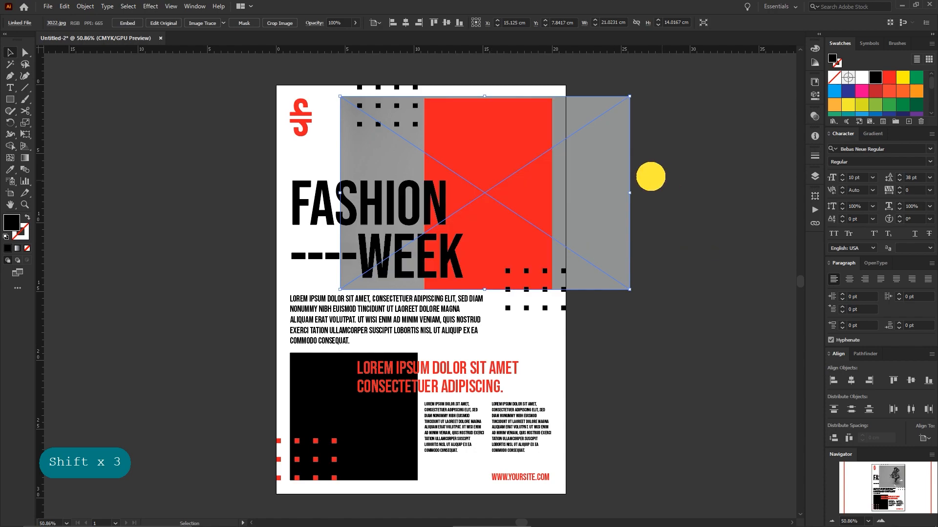
shift+click(518, 120)
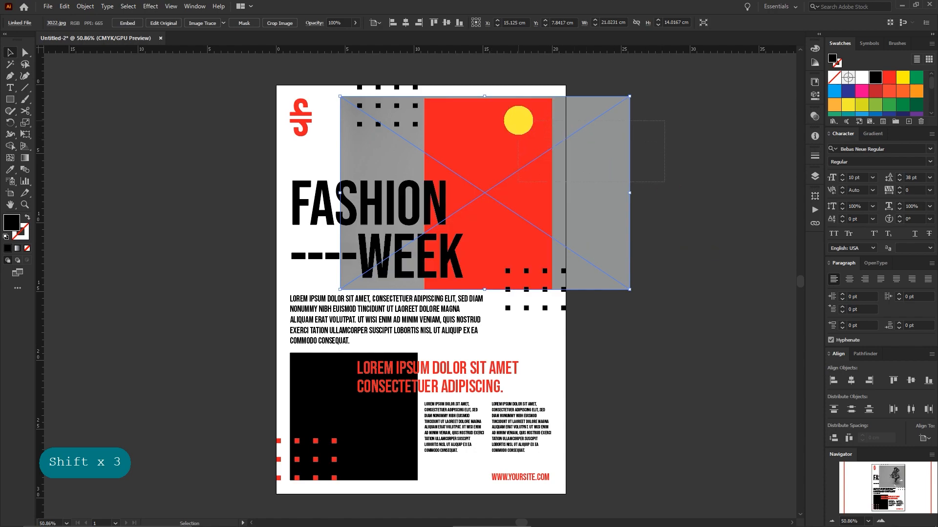
click(86, 7)
mouse_move(155, 340)
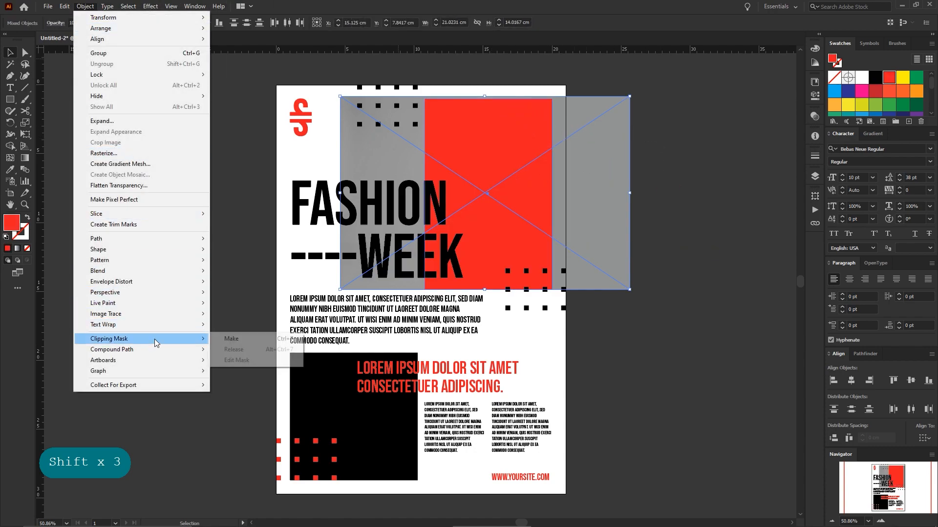
click(228, 340)
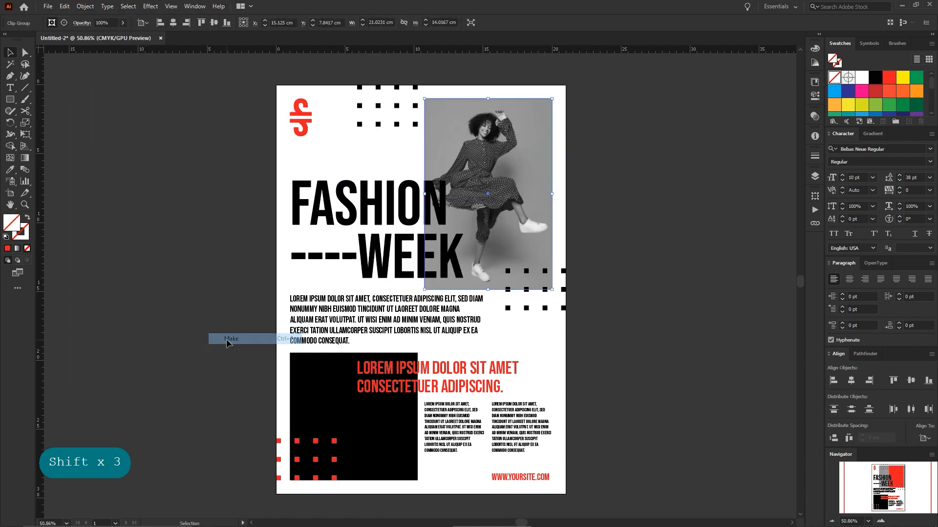
- Edit the contents of the upper clipping mask and shift the photo slightly to the right within its frame
click(52, 22)
drag(477, 144, 476, 146)
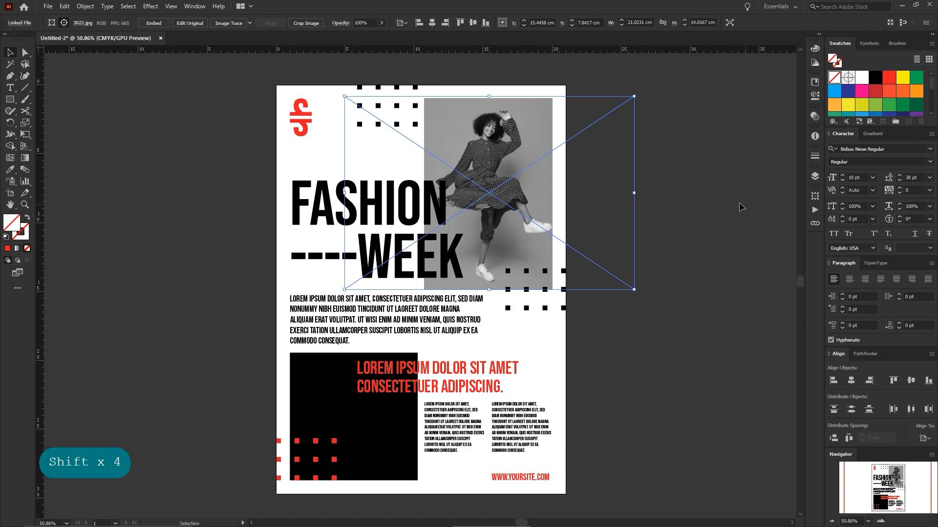
click(709, 196)
- Place the 3022 photo again over the large black square and enlarge it to about 27.6 × 18.4 cm
key(space)
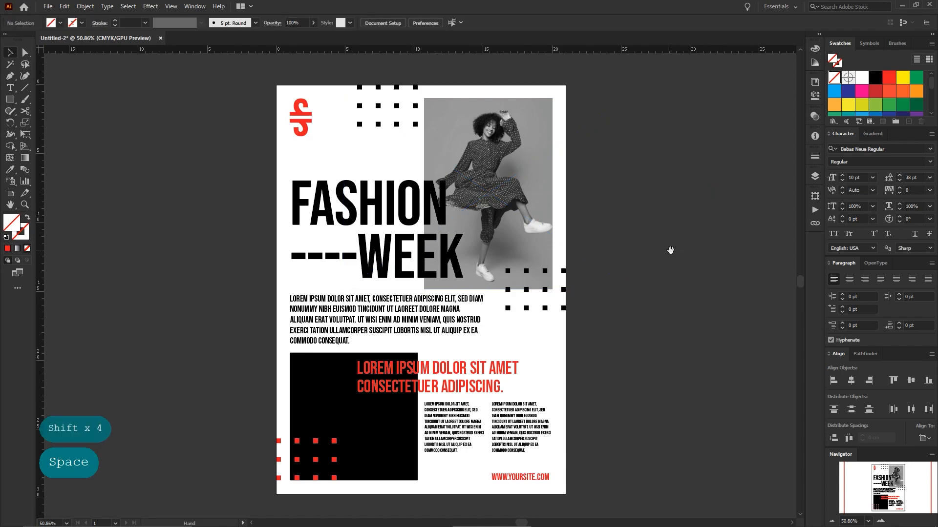
drag(669, 251, 656, 190)
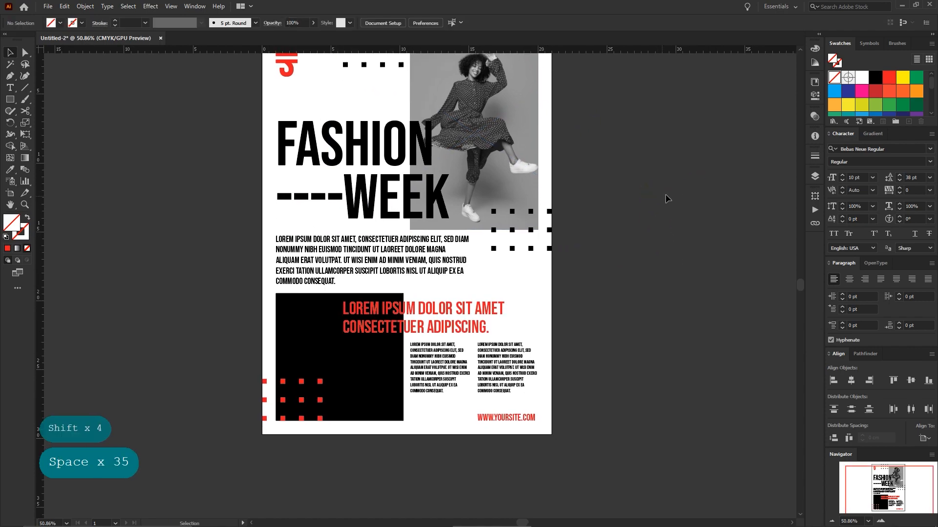
click(49, 5)
click(95, 179)
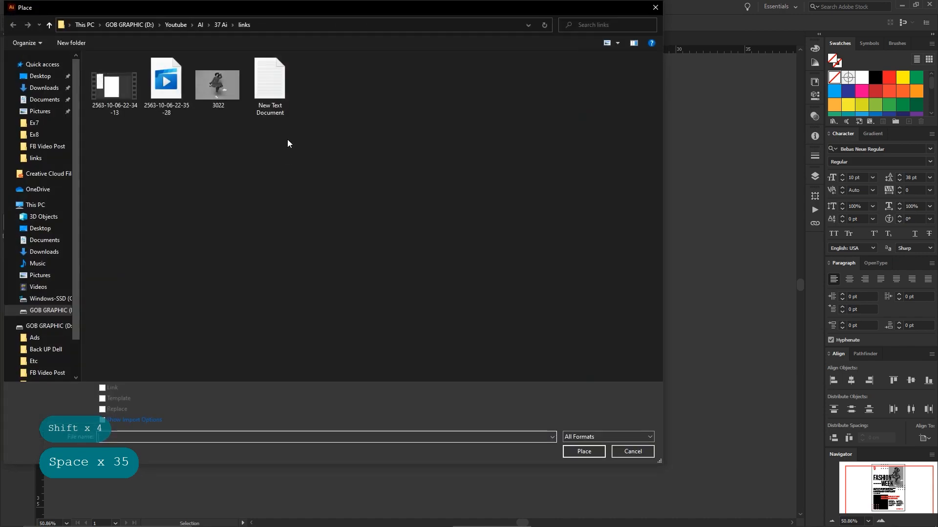
click(218, 84)
click(590, 452)
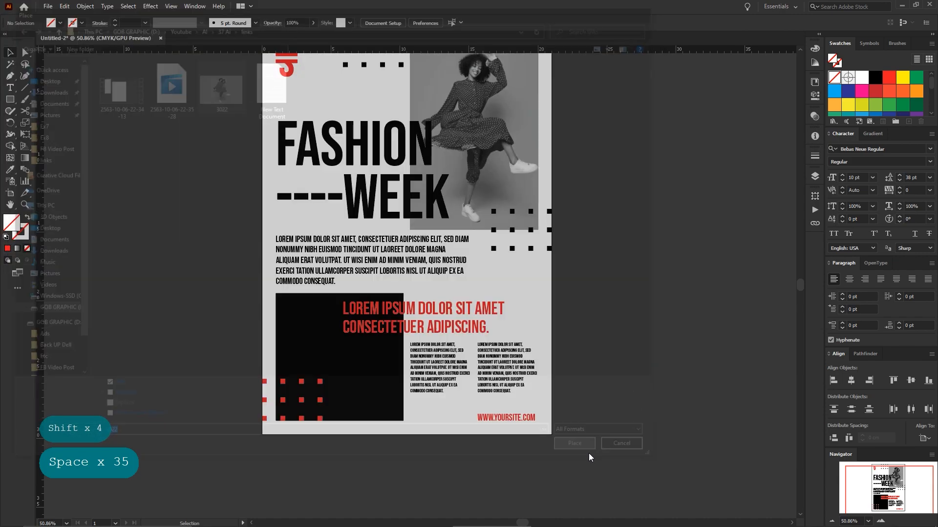
drag(201, 283, 474, 483)
mouse_move(346, 472)
mouse_down()
mouse_move(365, 446)
mouse_move(376, 359)
mouse_move(368, 352)
mouse_move(368, 424)
mouse_up()
- Send the second photo to the back and clip it with the large black square as a clipping mask
right_click(382, 253)
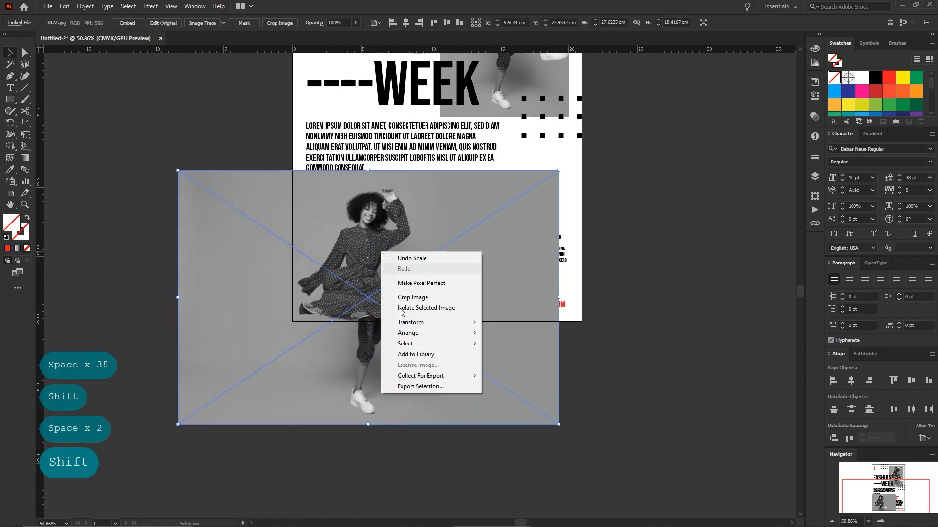
mouse_move(444, 334)
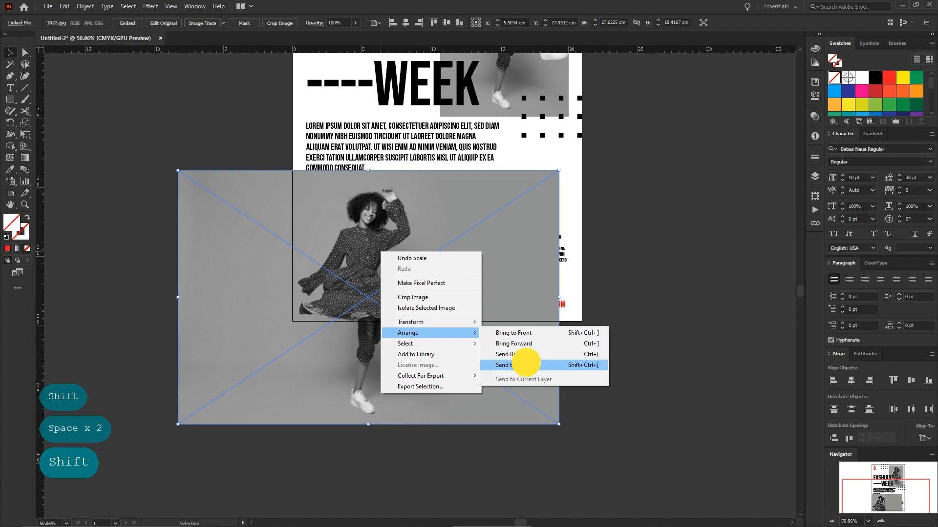
click(524, 364)
shift+click(397, 255)
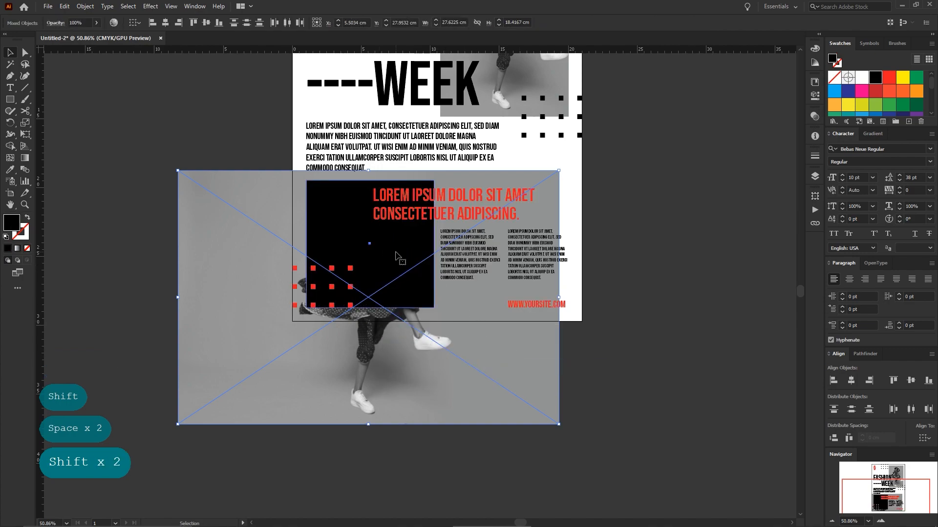
click(84, 5)
mouse_move(119, 338)
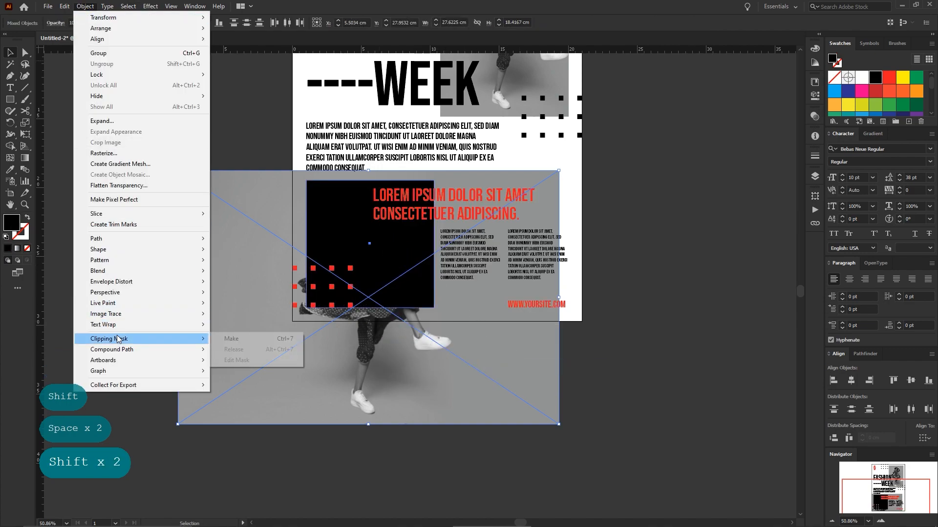
click(228, 338)
- Edit the lower mask's contents, enlarging the photo to about 34 × 22.8 cm and shifting it left and slightly up
click(64, 20)
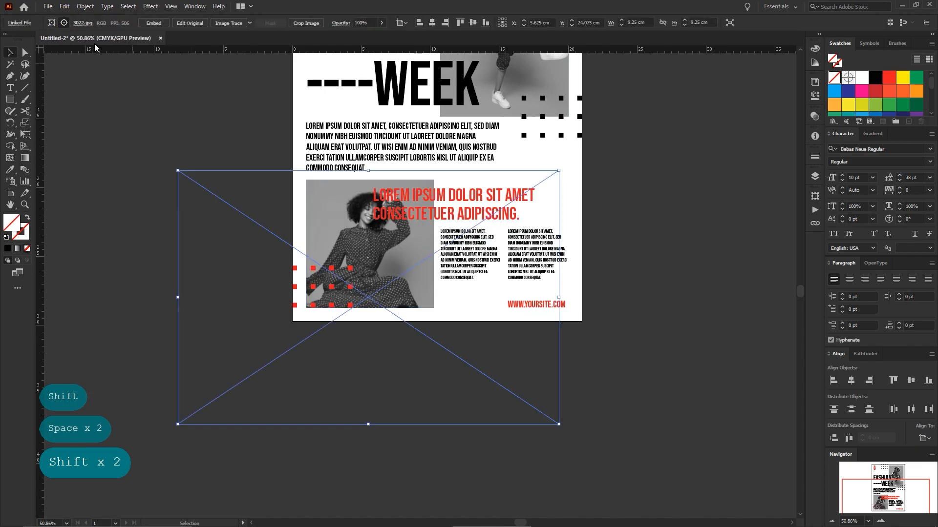
drag(383, 258, 365, 256)
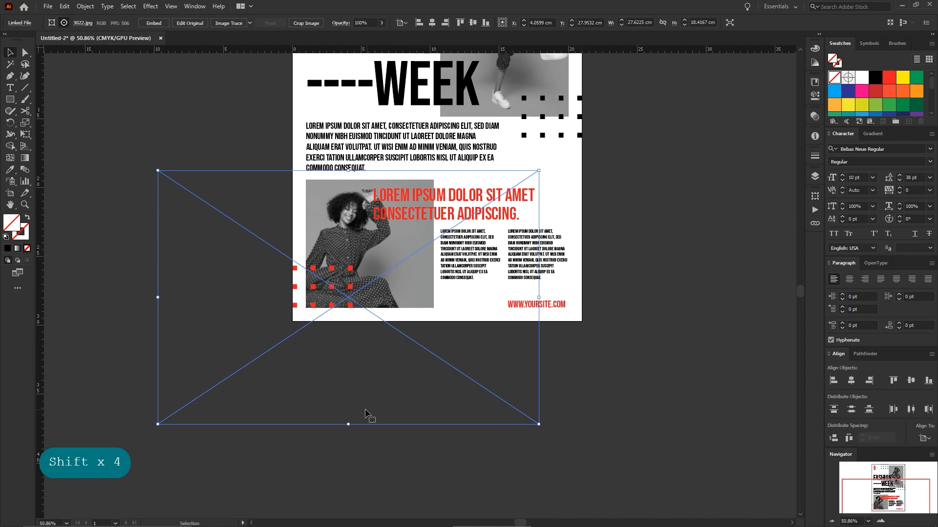
drag(351, 424, 362, 485)
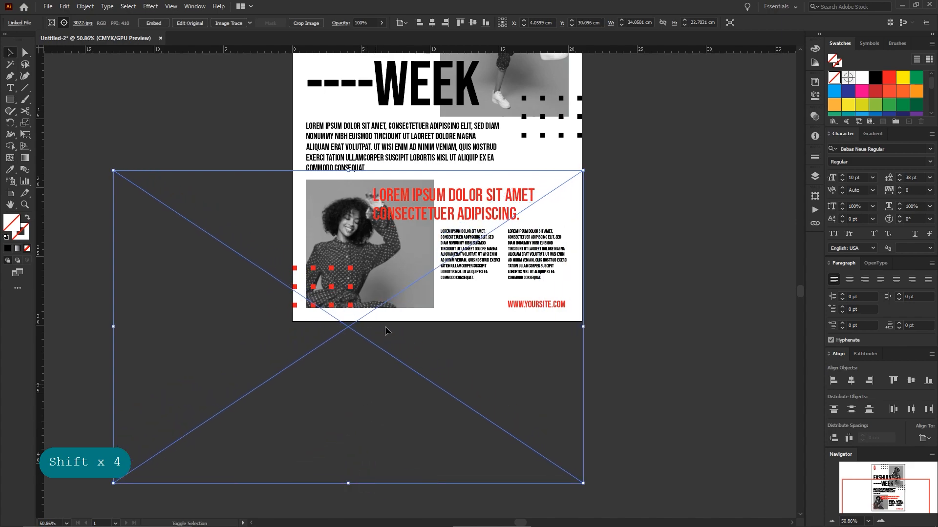
drag(385, 251, 386, 246)
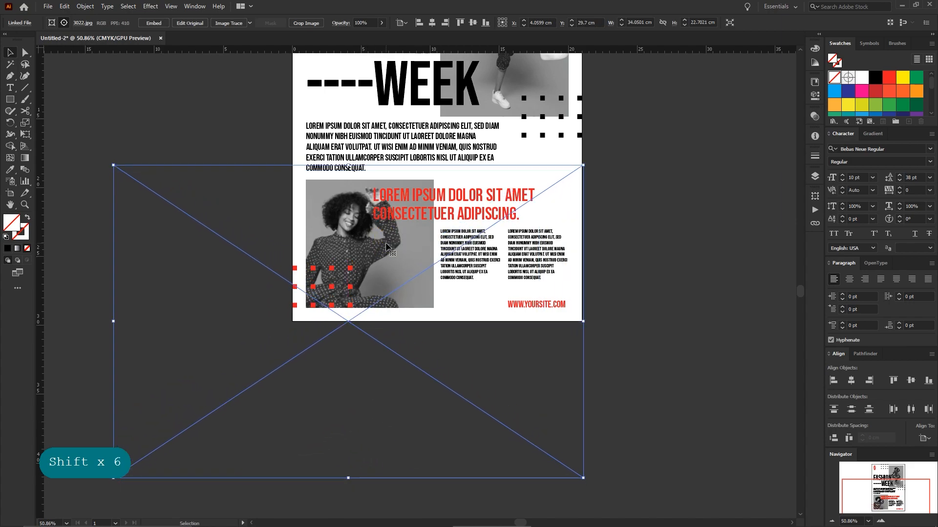
click(636, 263)
- Fill the FASHION WEEK heading and the square grid at the artboard's right edge with red
key(space)
drag(636, 262, 564, 389)
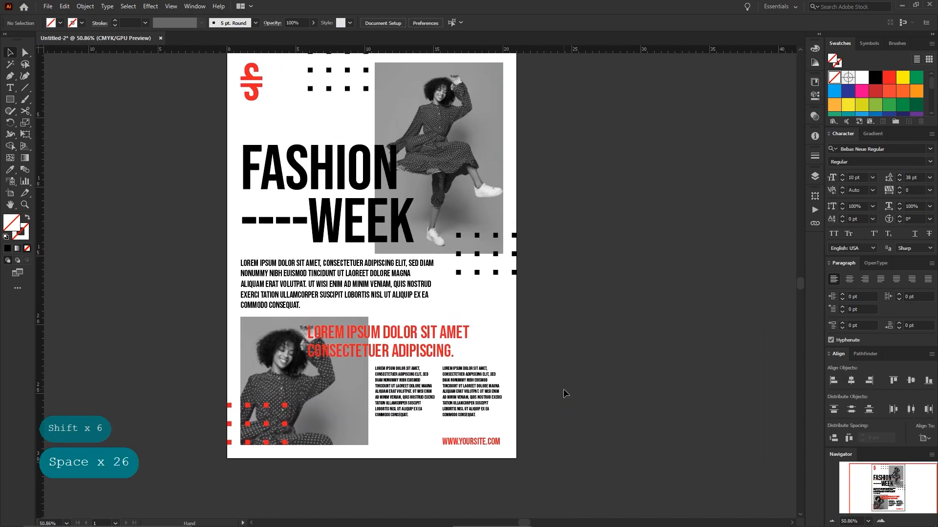
key(space)
drag(590, 330, 580, 347)
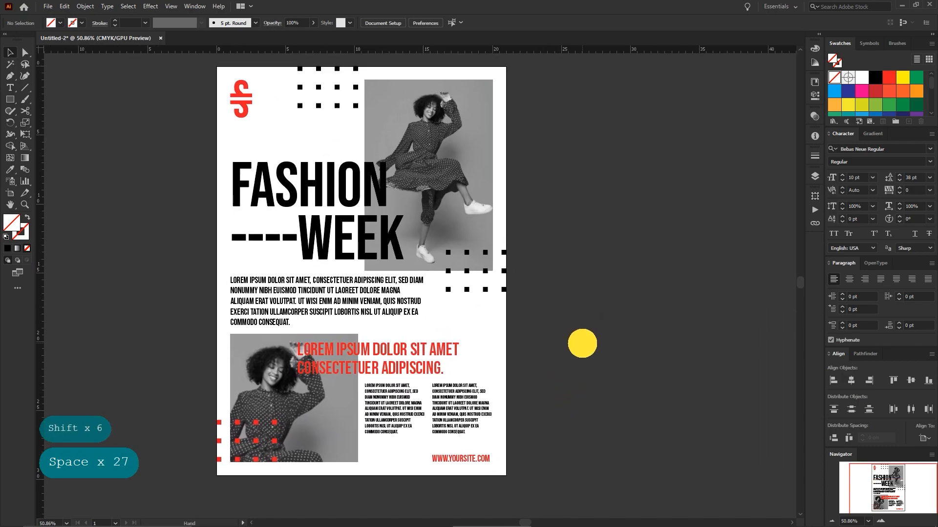
click(330, 233)
click(889, 78)
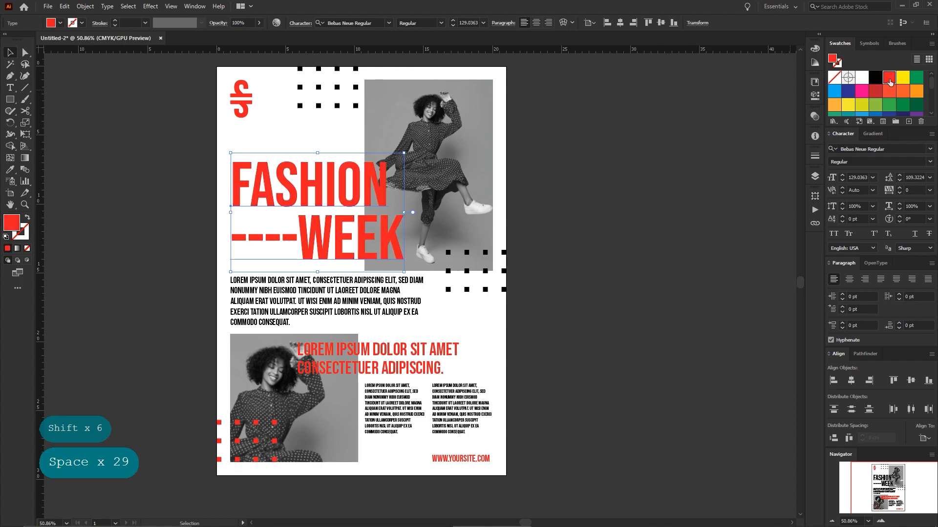
click(505, 285)
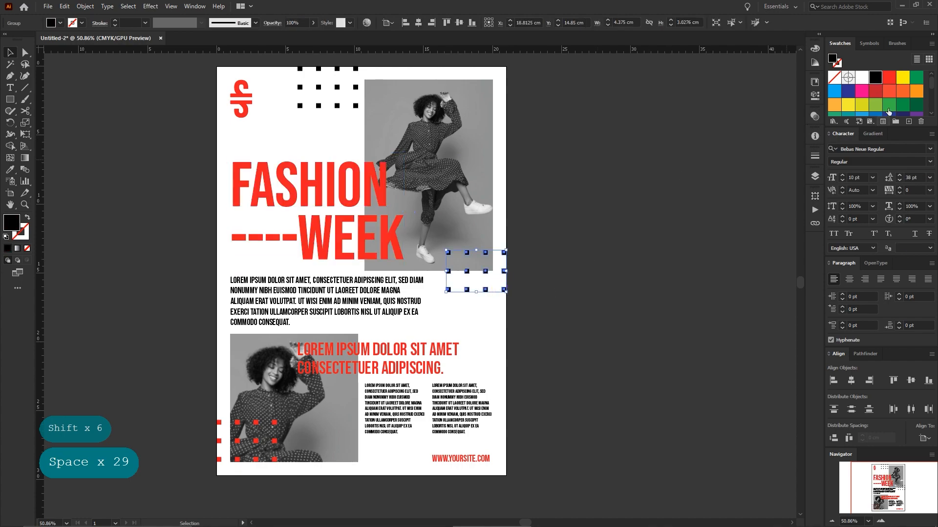
click(894, 82)
click(570, 237)
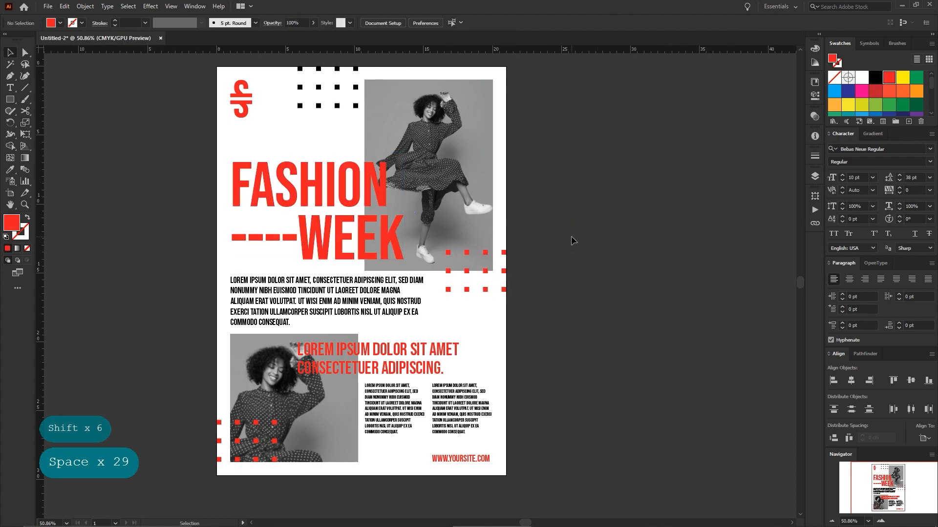
- Show the guides and draw a red vertical stripe about 1.5 × 30.3 cm beside the artboard, spanning the full bleed height
click(15, 100)
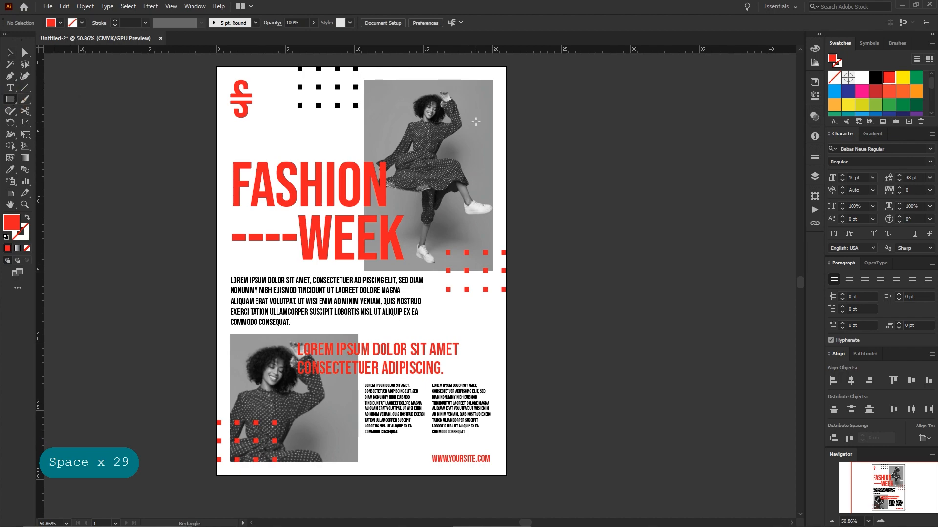
key(ctrl+semicolon)
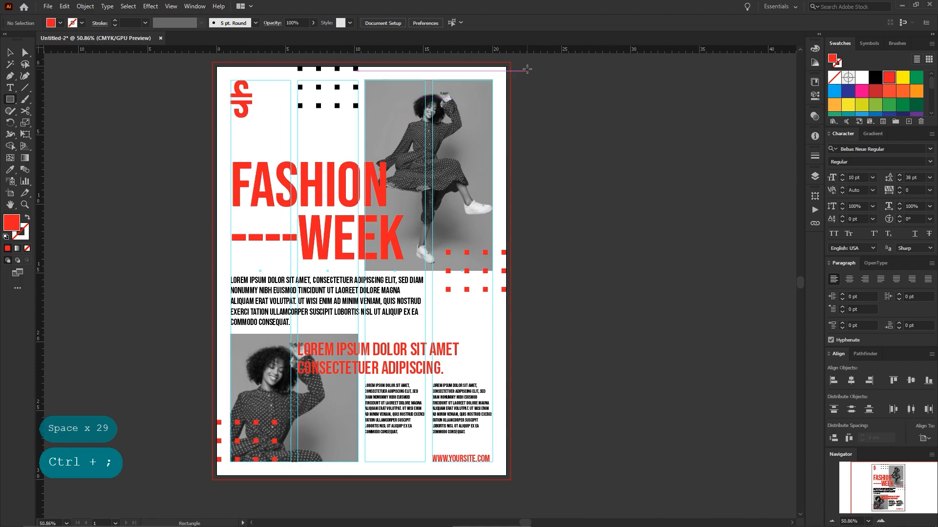
mouse_move(527, 62)
mouse_down()
mouse_move(542, 207)
mouse_move(548, 479)
mouse_up()
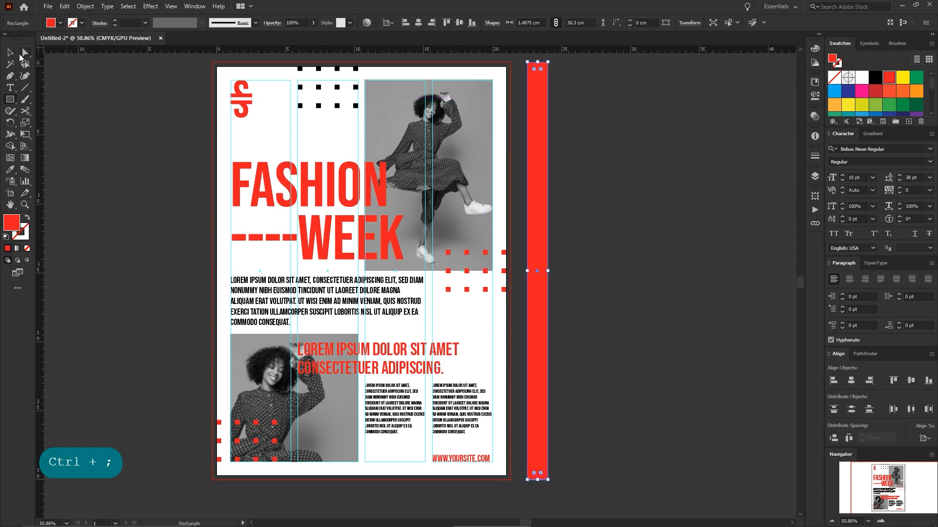
- Narrow the red stripe to about 1.1 cm, copy it alongside with an equal gap, and group the two stripes
click(10, 52)
click(584, 230)
drag(516, 230, 619, 318)
click(561, 264)
shift+click(548, 289)
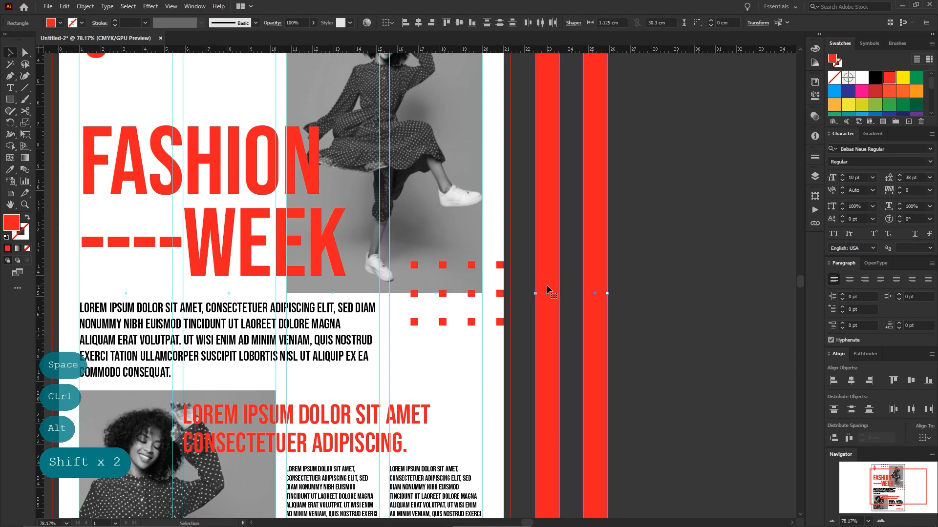
right_click(548, 290)
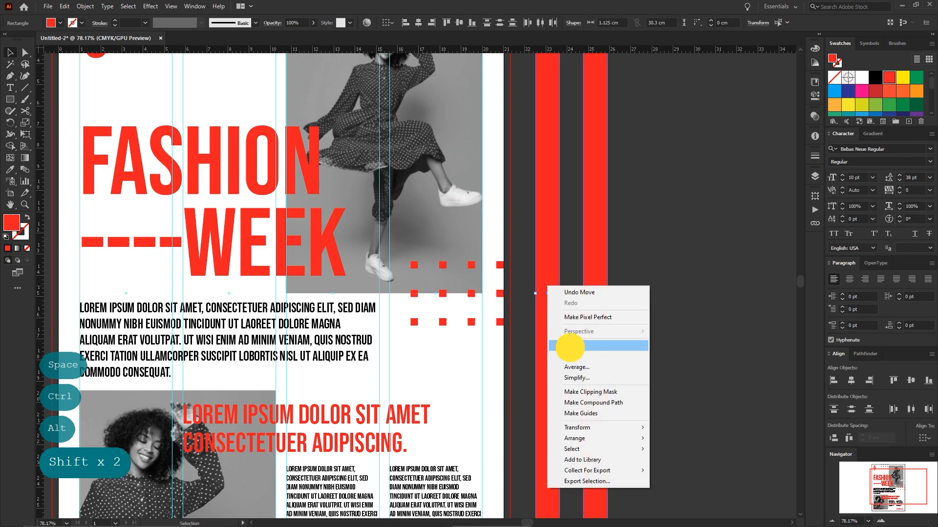
click(570, 347)
- Move the stripe group horizontally onto the poster across the upper photo and send it to the back
scroll(609, 265, down, 2)
drag(593, 321, 465, 326)
right_click(523, 126)
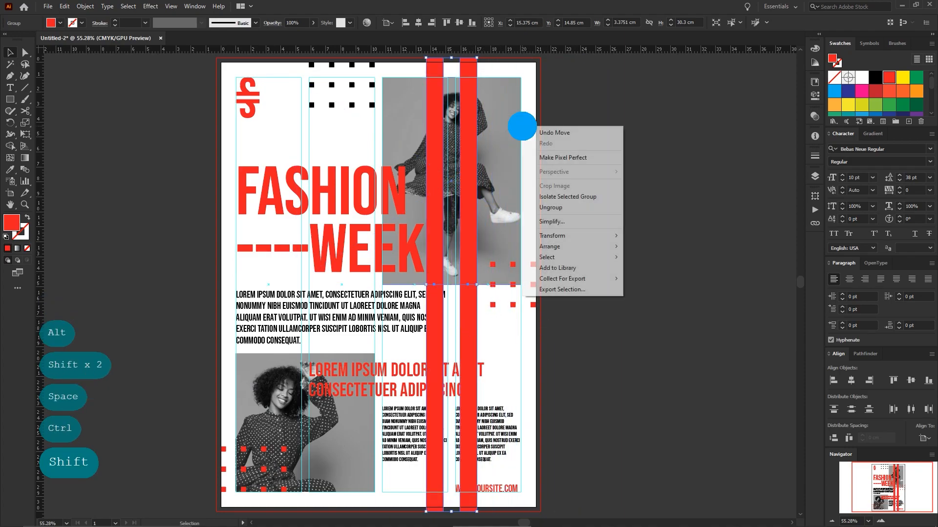
mouse_move(583, 238)
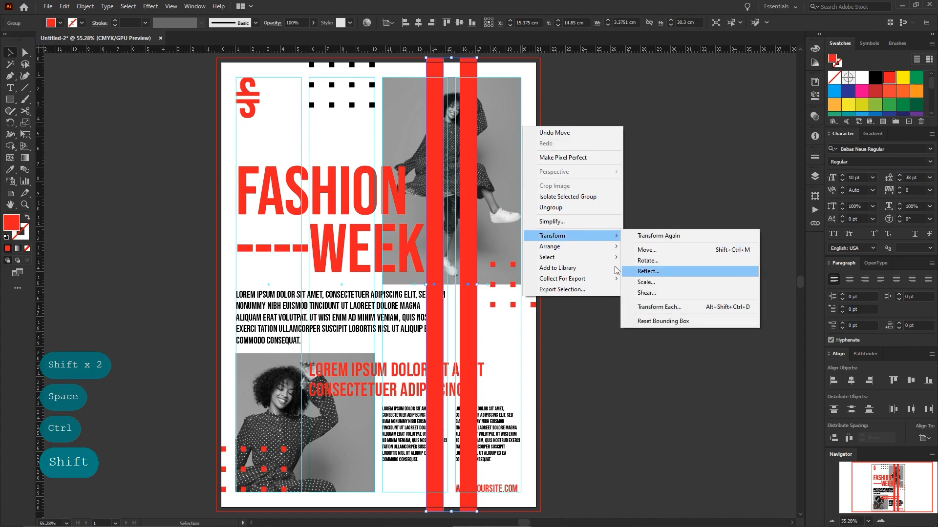
click(659, 282)
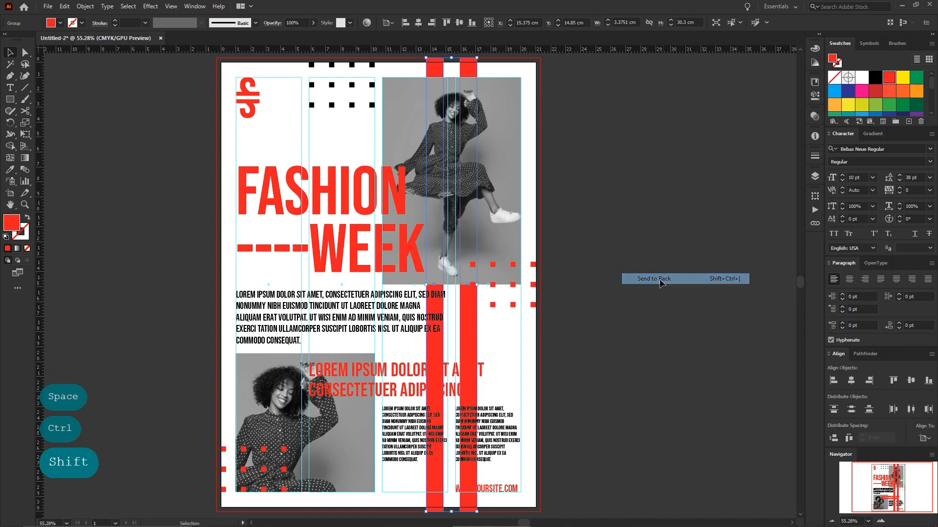
- Fill the two-line LOREM IPSUM subheading beside the lower photo with black
drag(620, 299, 568, 307)
click(419, 356)
ctrl+click(413, 352)
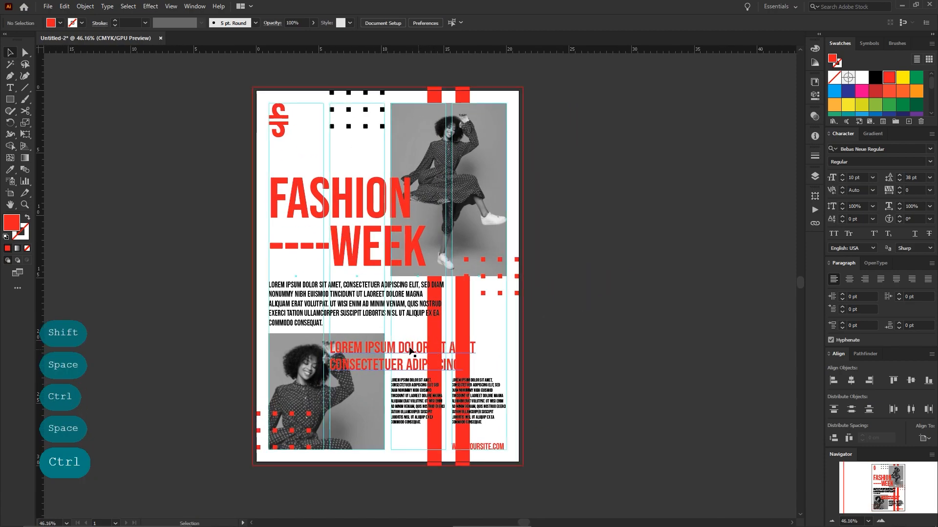
click(877, 80)
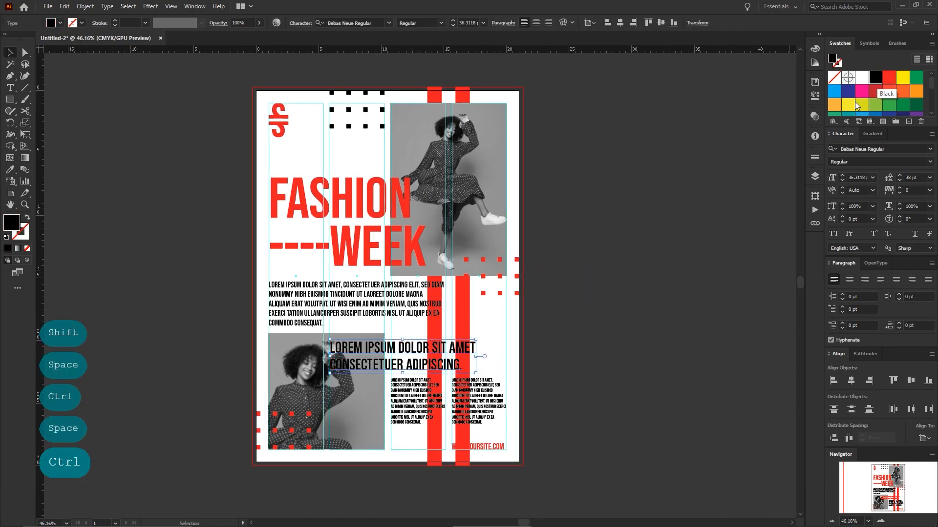
click(640, 310)
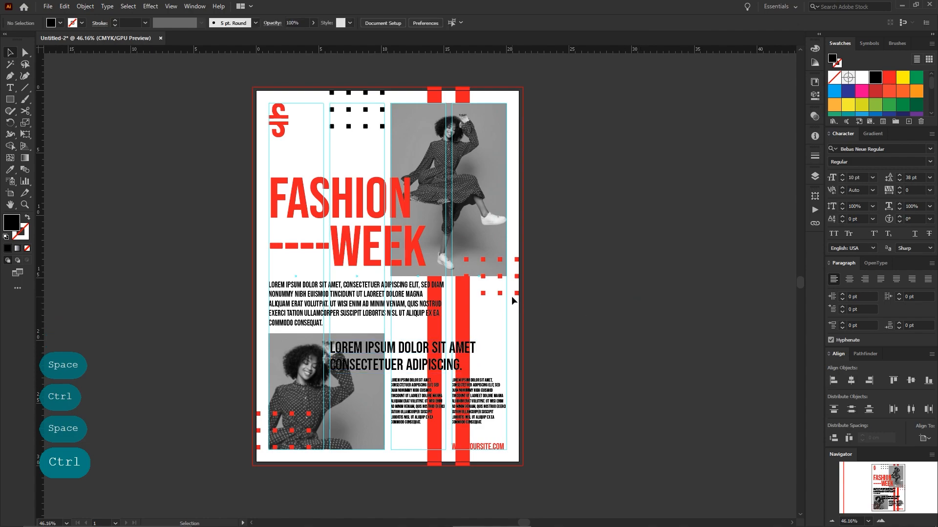
drag(513, 295, 461, 256)
click(875, 78)
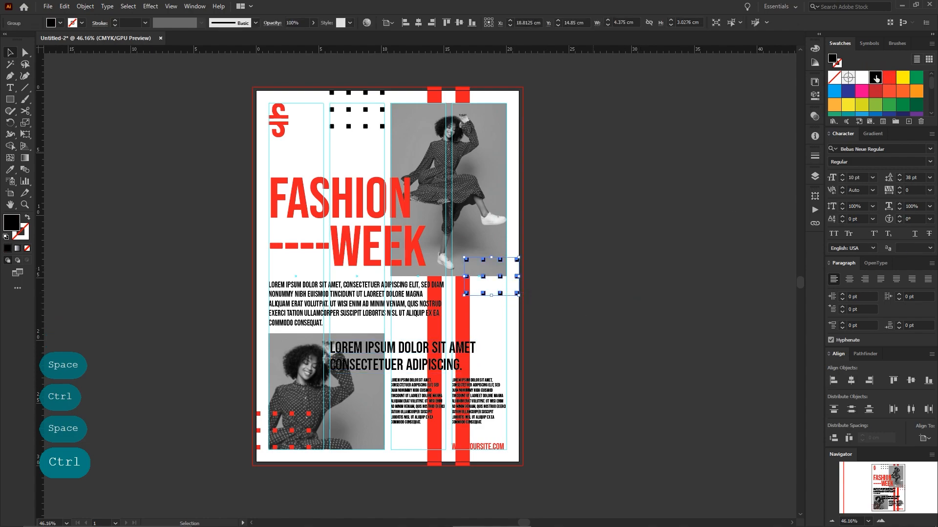
click(602, 308)
click(497, 445)
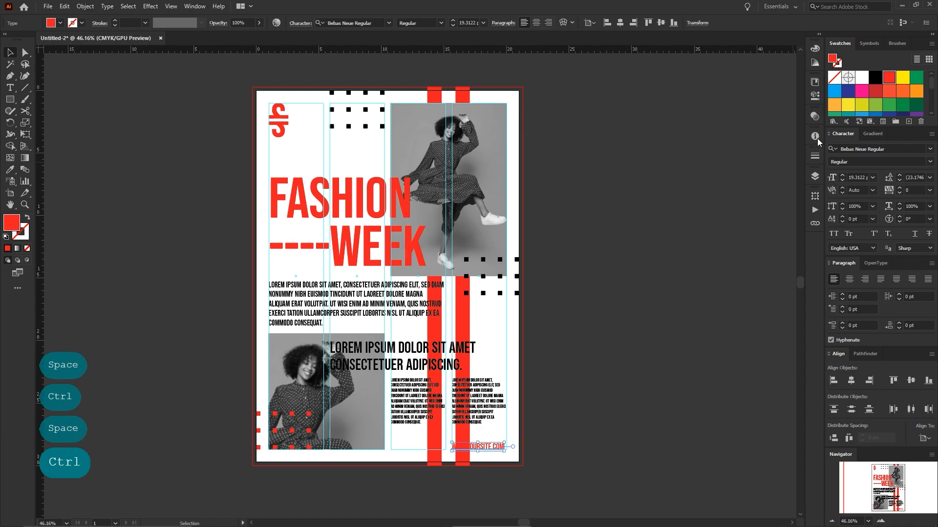
click(874, 80)
click(659, 262)
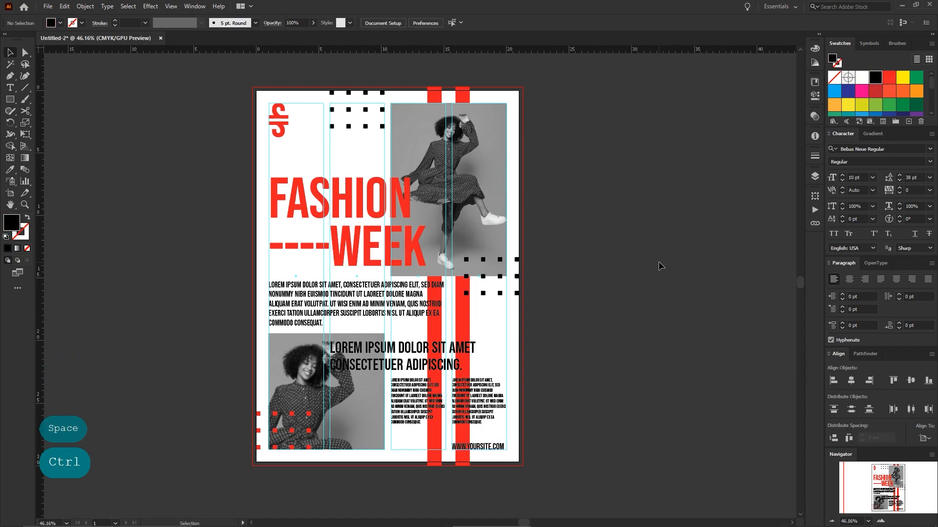
- Draw a 21.6 × 30.3 cm rectangle covering the whole poster out to the bleed and fill it with white
click(10, 98)
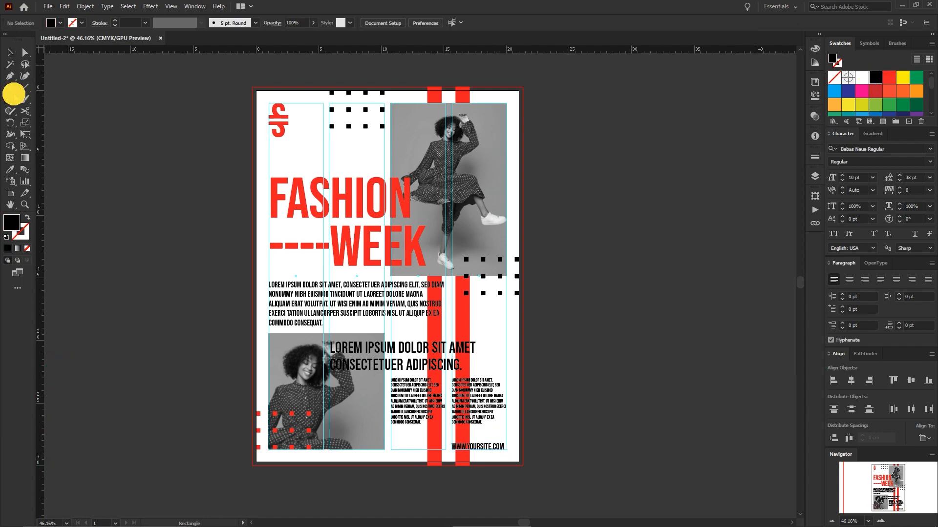
drag(252, 87, 523, 405)
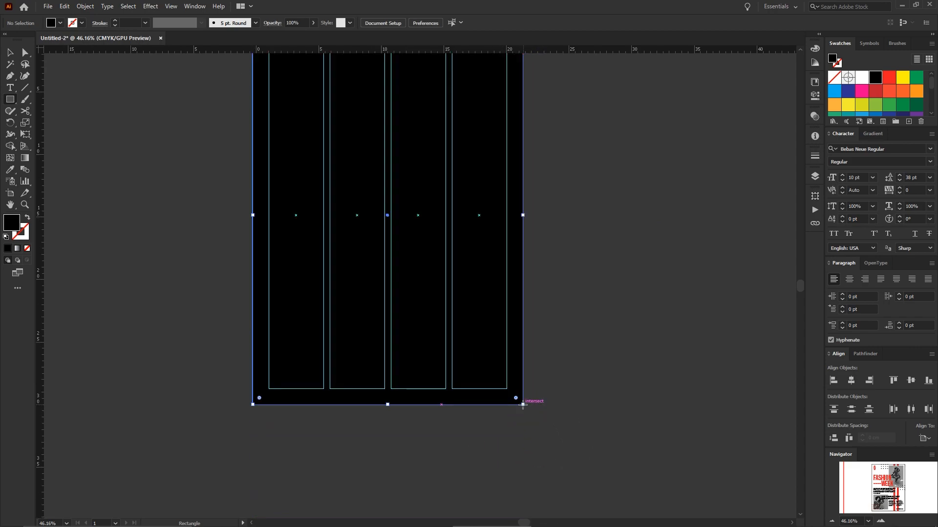
click(10, 53)
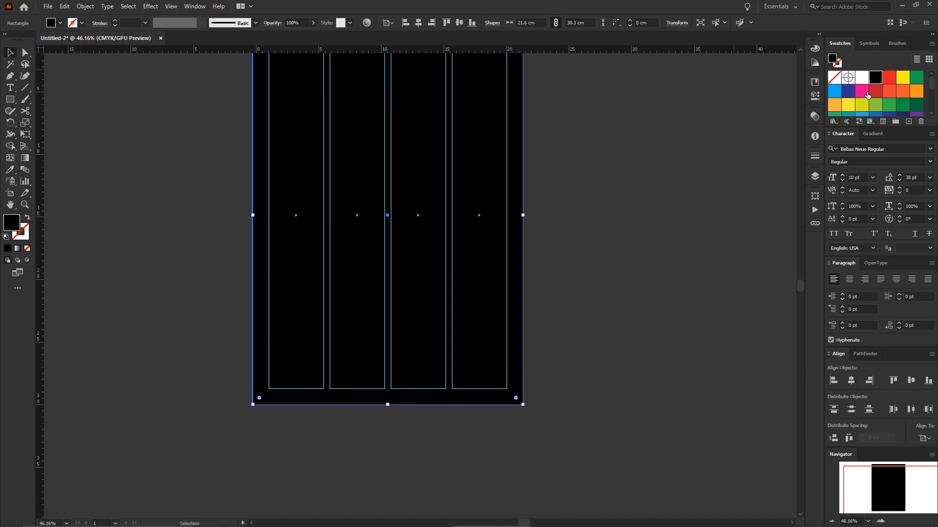
click(861, 77)
- Send the white full-bleed rectangle behind all the poster artwork
key(space)
drag(601, 150, 577, 222)
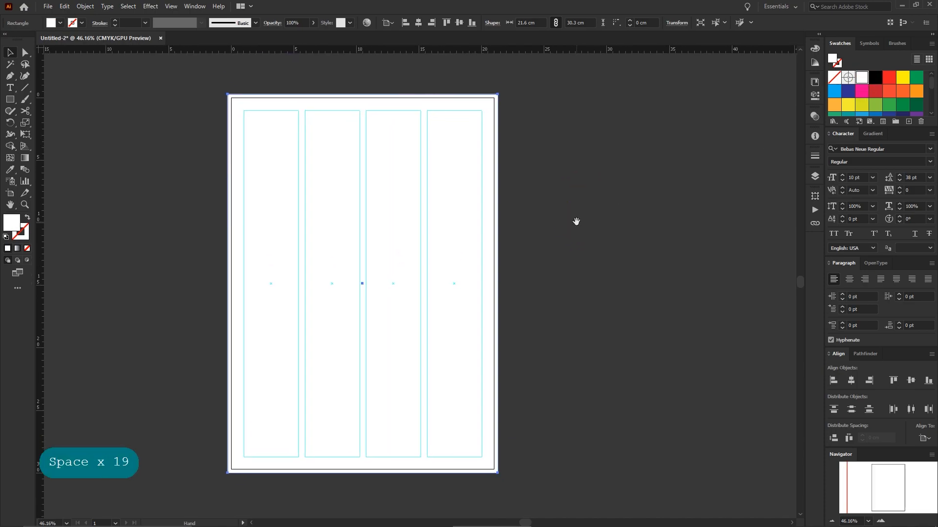
right_click(450, 170)
mouse_move(503, 335)
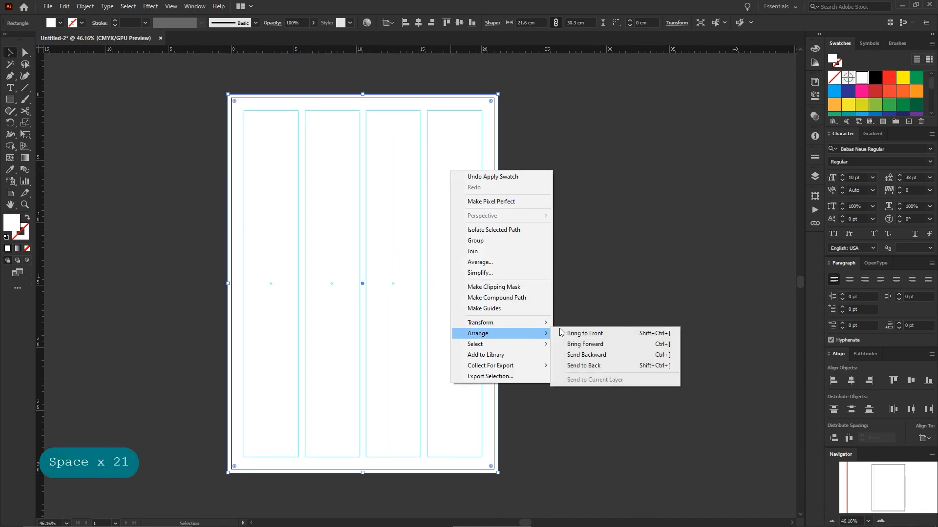
click(586, 365)
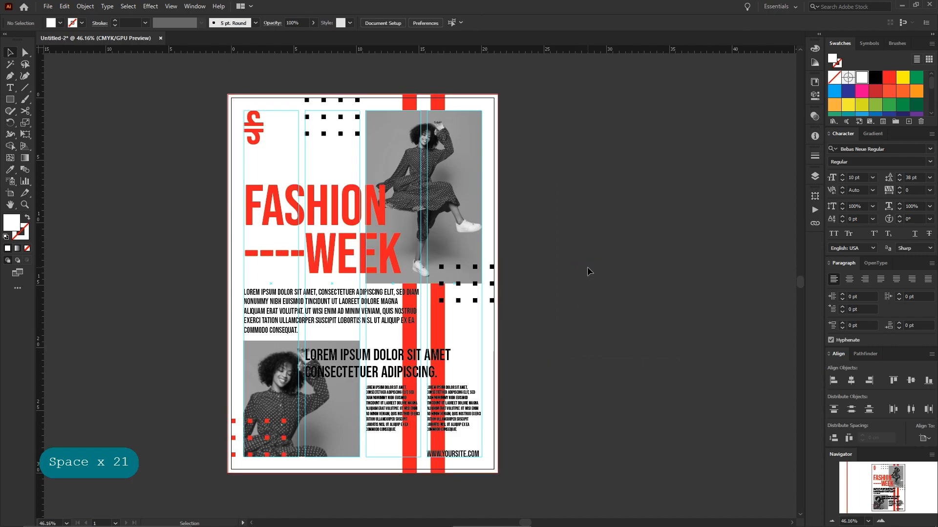
- Fit the whole artboard in the view and hide the column guides
drag(589, 272, 581, 272)
key(ctrl+0)
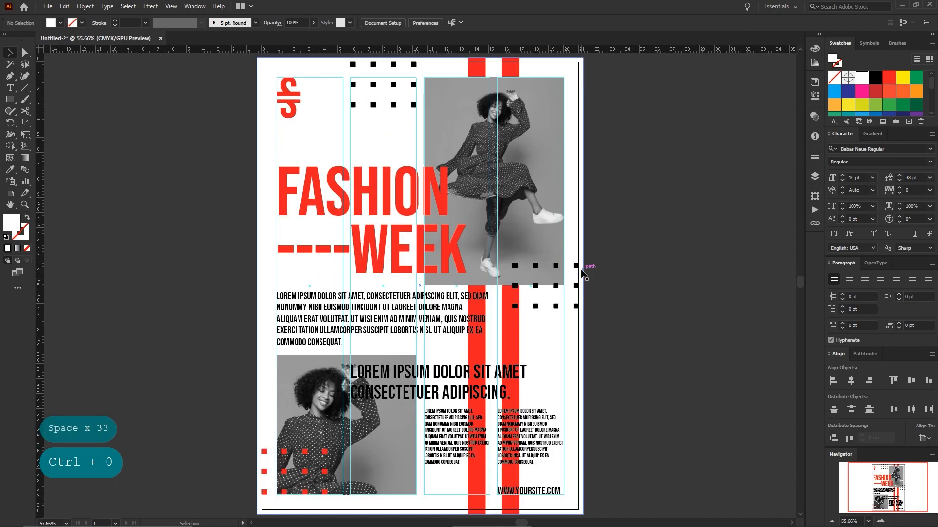
click(632, 272)
key(ctrl+semicolon)
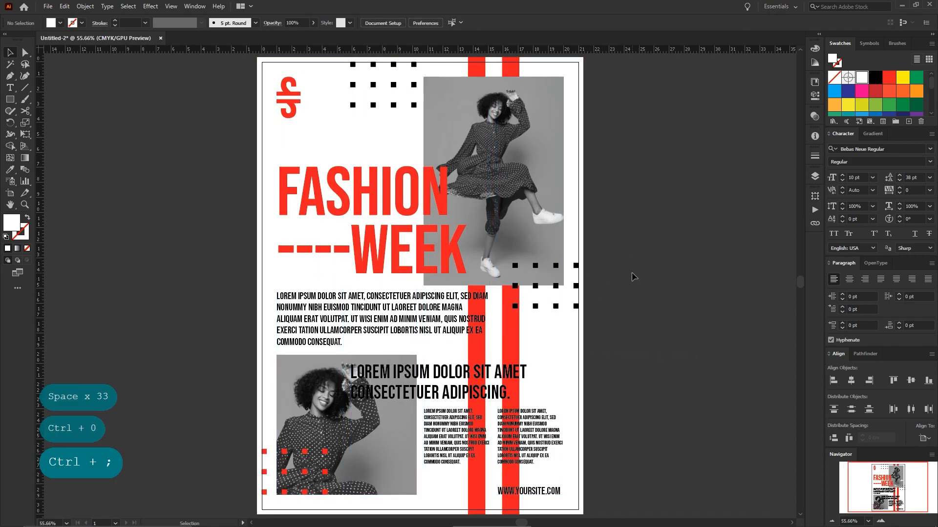